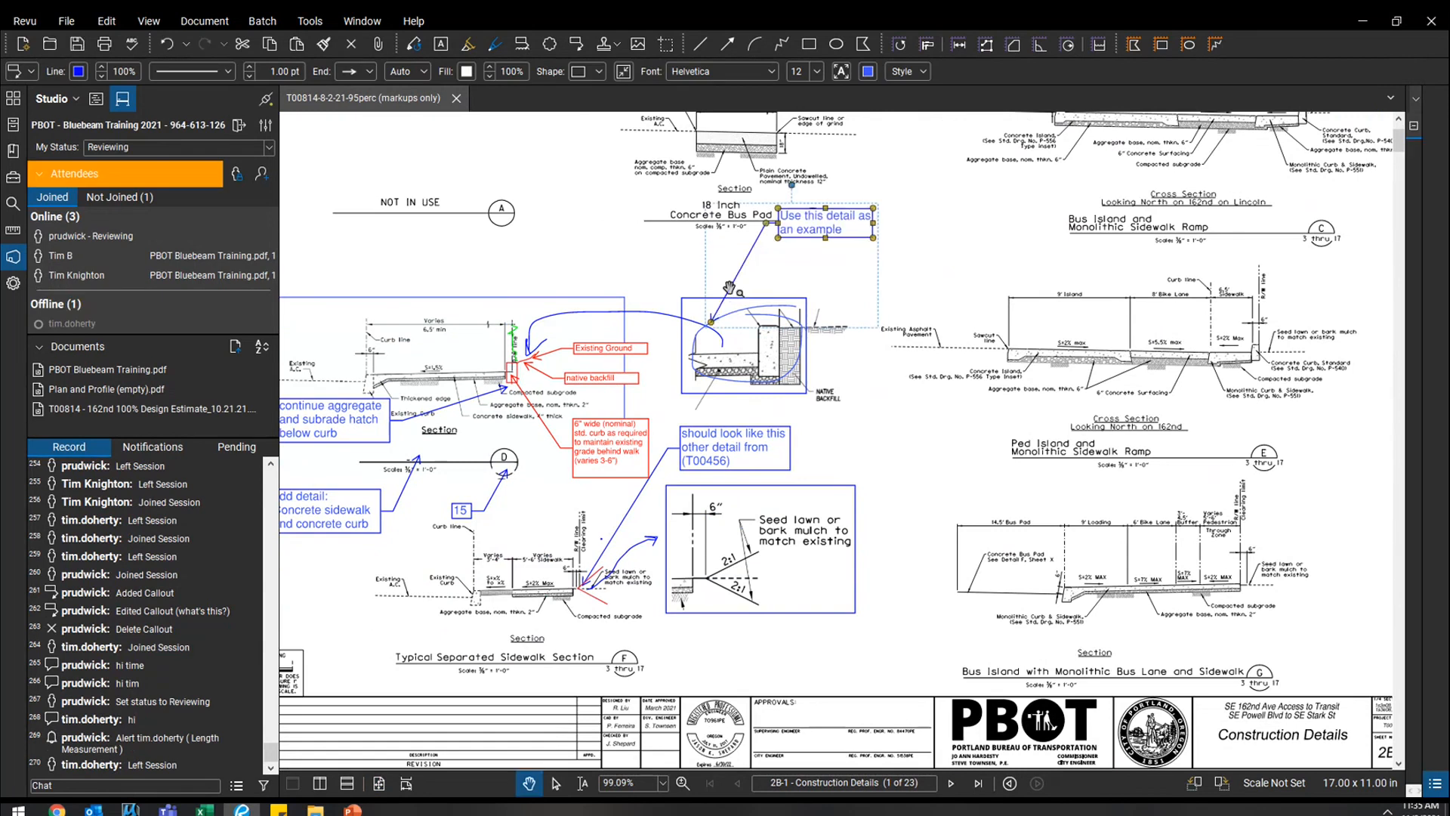
# Step: Point the leader of the "Use this detail as an example" callout at the scale text of the 18 Inch Concrete Bus Pad
pyautogui.hotkey('ctrl', 'z')
pyautogui.moveTo(710, 322); pyautogui.dragTo(714, 226)
pyautogui.moveTo(889, 267); pyautogui.dragTo(845, 370)
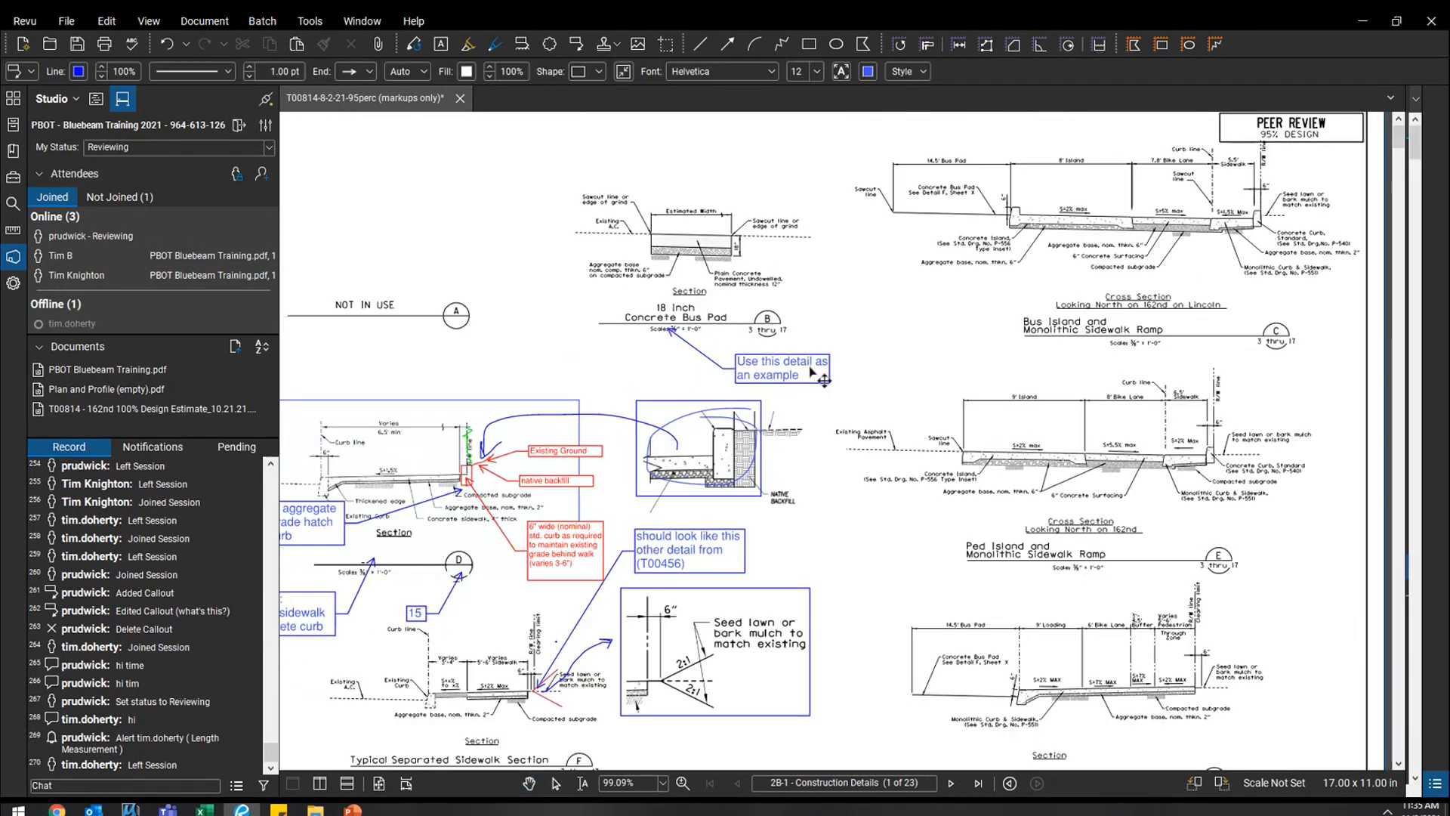
# Step: Try pasting a copy of the "Use this detail as an example" callout below the Bus Island section of detail C
pyautogui.click(810, 371)
pyautogui.hotkey('ctrl', 'c')
pyautogui.click(915, 286)
pyautogui.hotkey('ctrl', 'v')
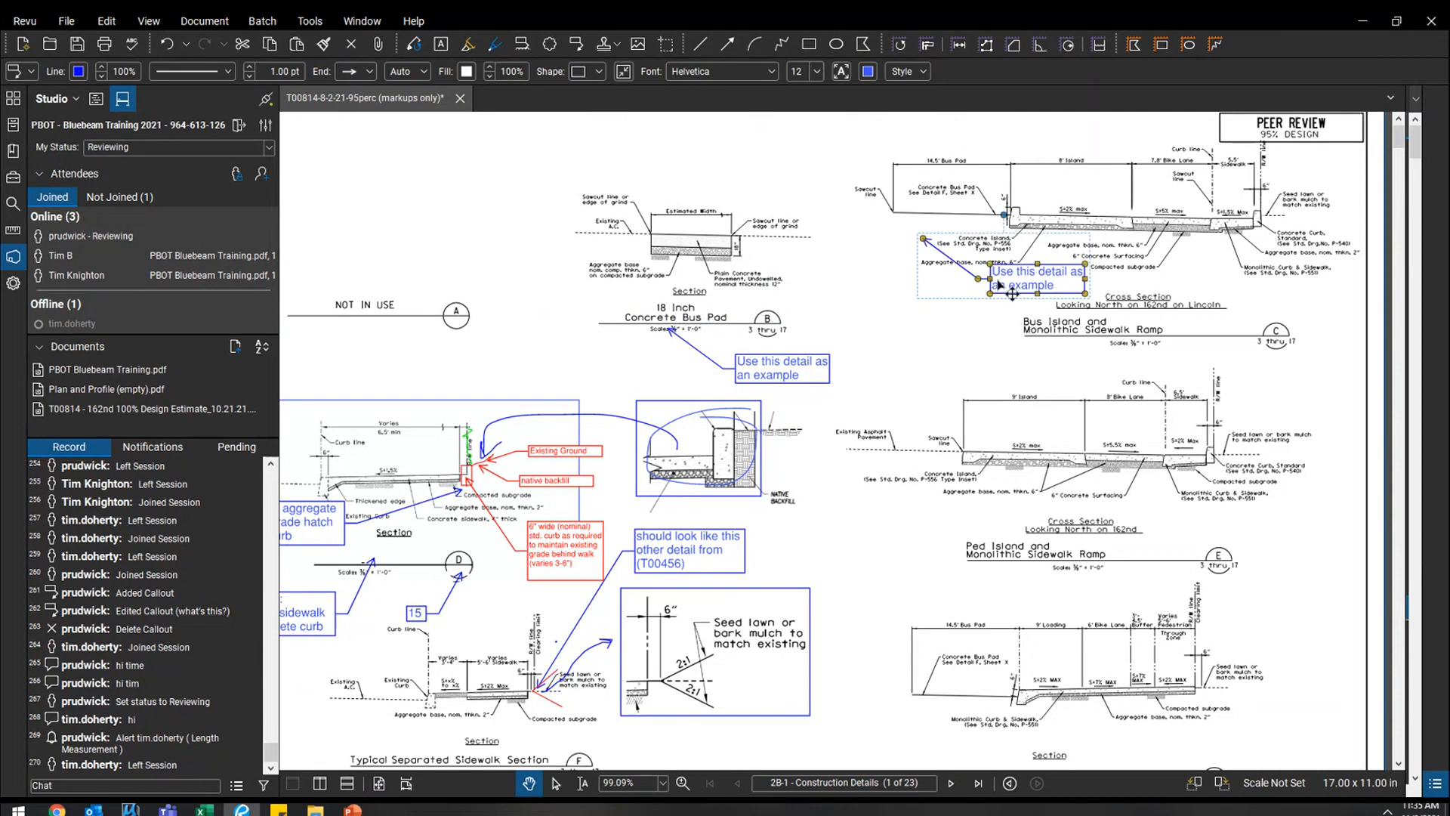
pyautogui.moveTo(1005, 269); pyautogui.dragTo(983, 307)
pyautogui.hotkey('ctrl', 'z')
pyautogui.press('Delete')
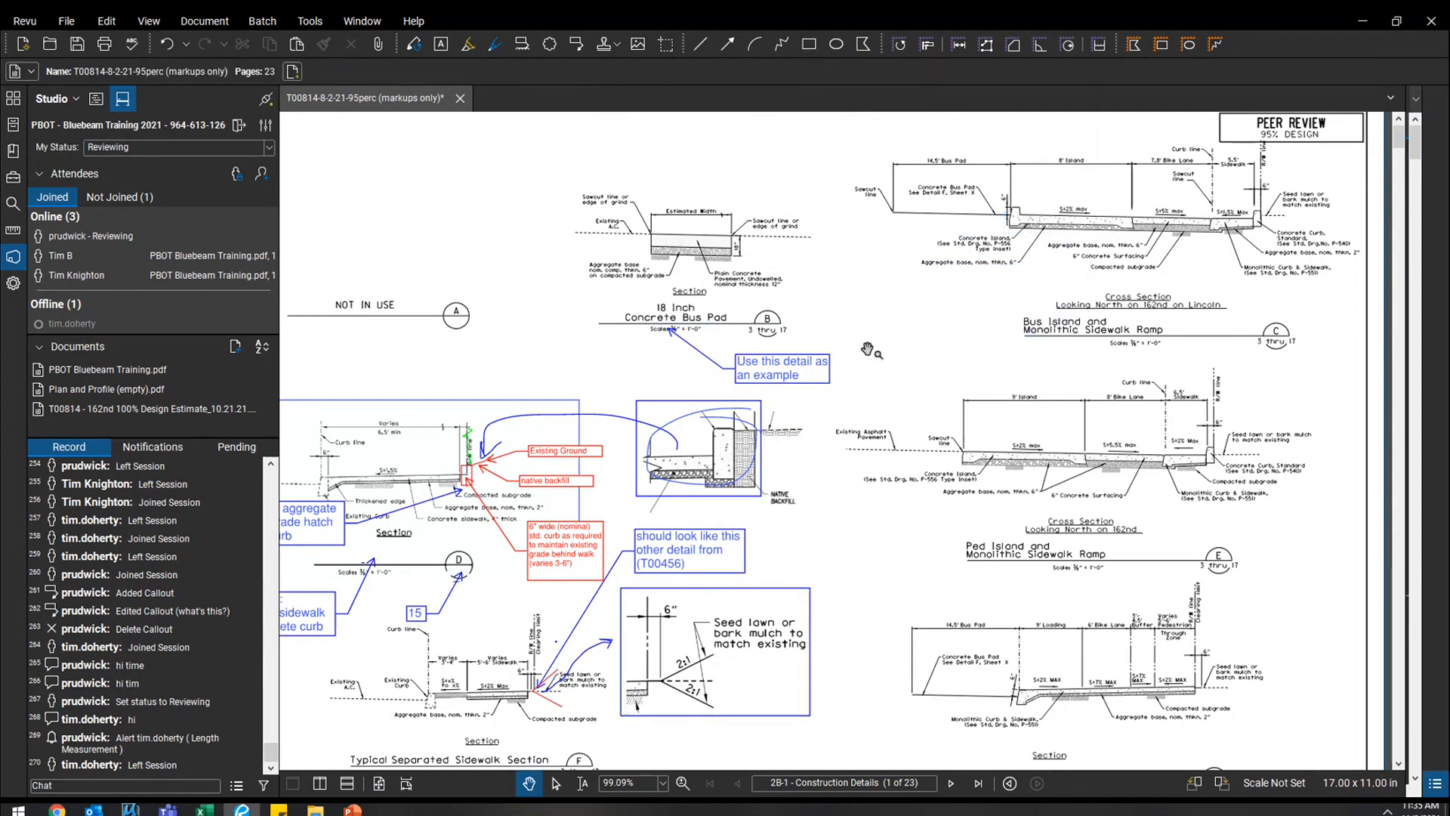
# Step: Move the "Use this detail as an example" callout to the Bus Island section of detail C
pyautogui.moveTo(800, 377); pyautogui.dragTo(1023, 259)
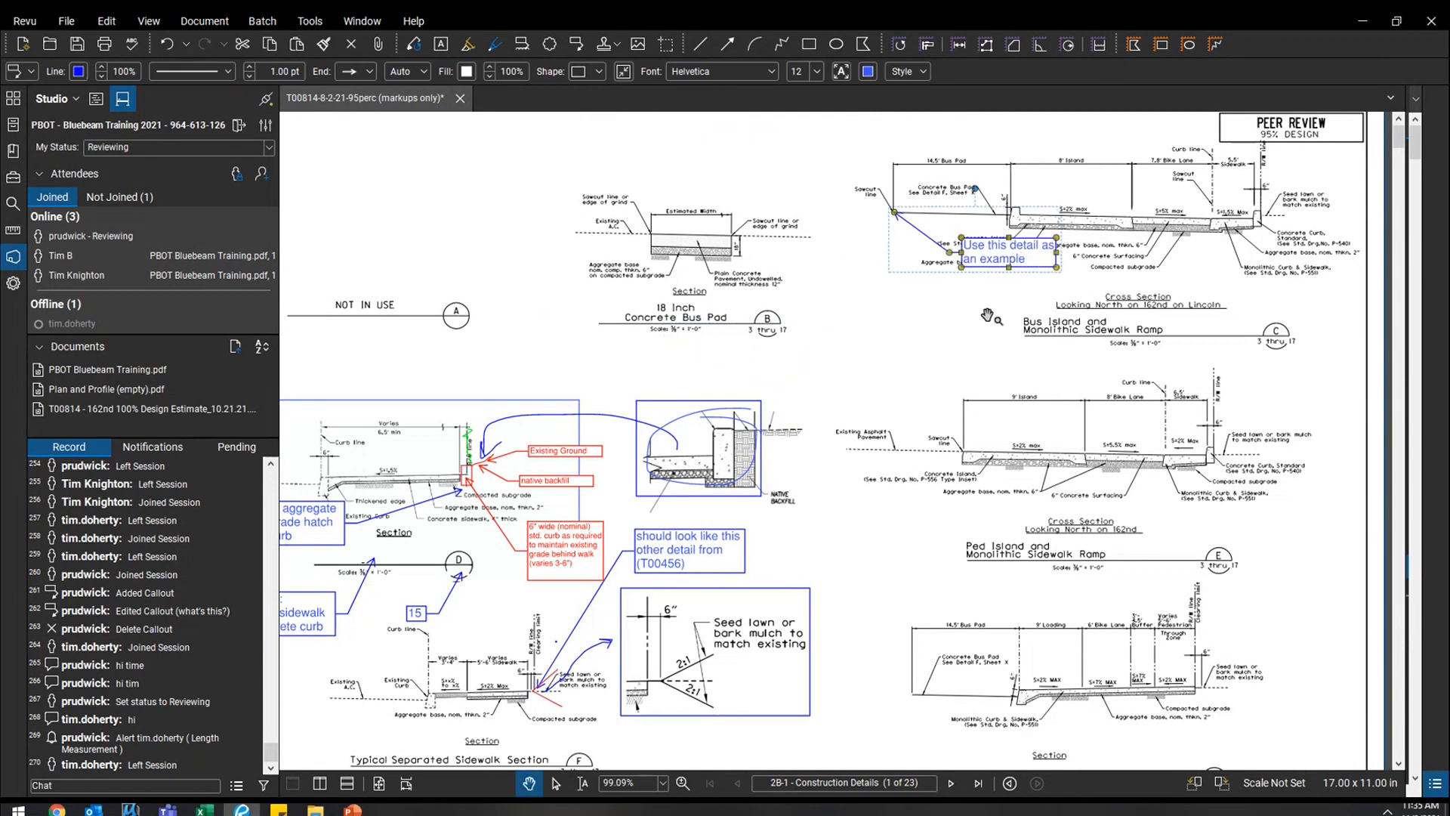
# Step: Try to move the blue rectangle around the native backfill detail over to the Bus Island title
pyautogui.click(732, 411)
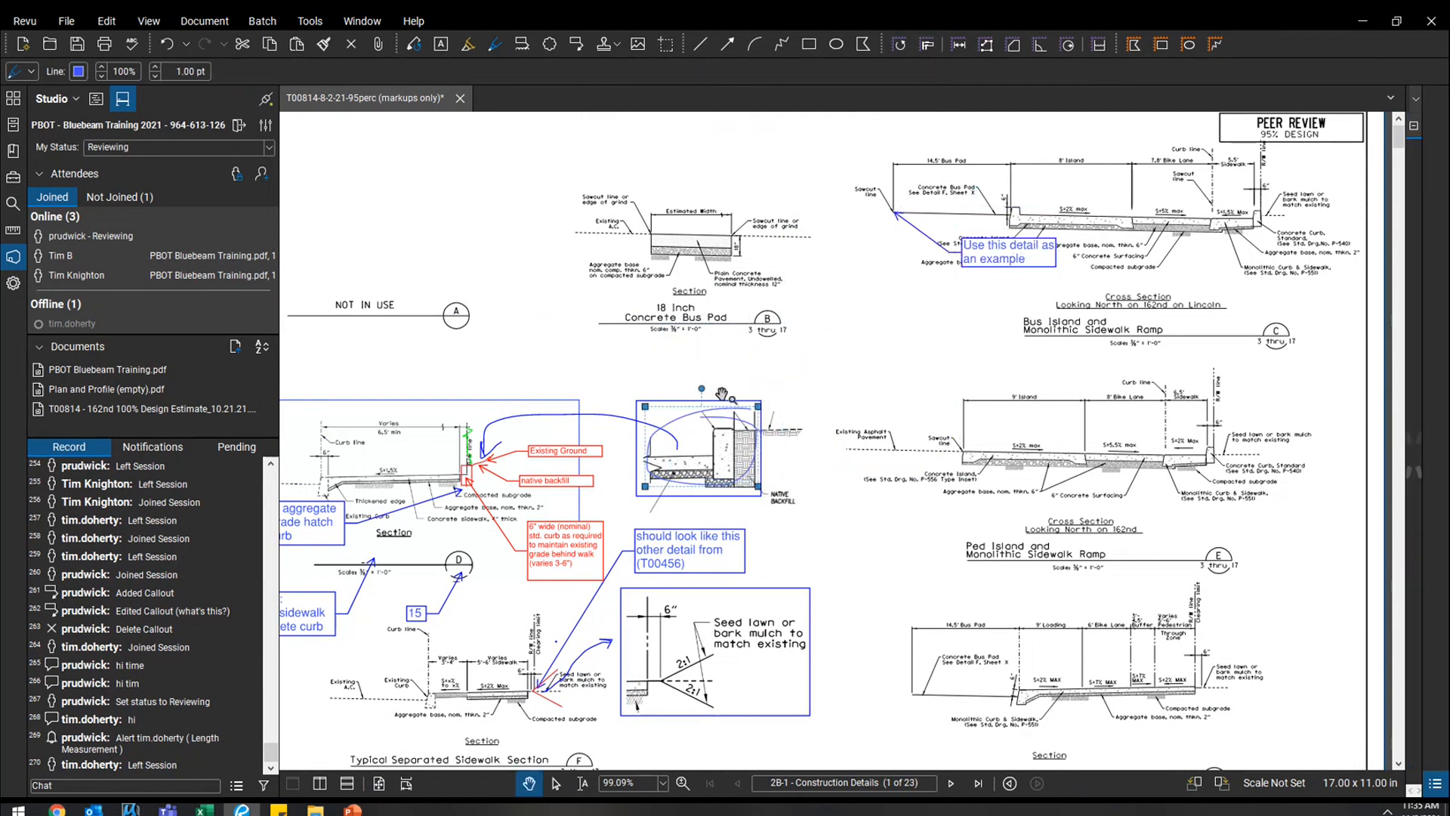
pyautogui.moveTo(732, 411); pyautogui.dragTo(1055, 305)
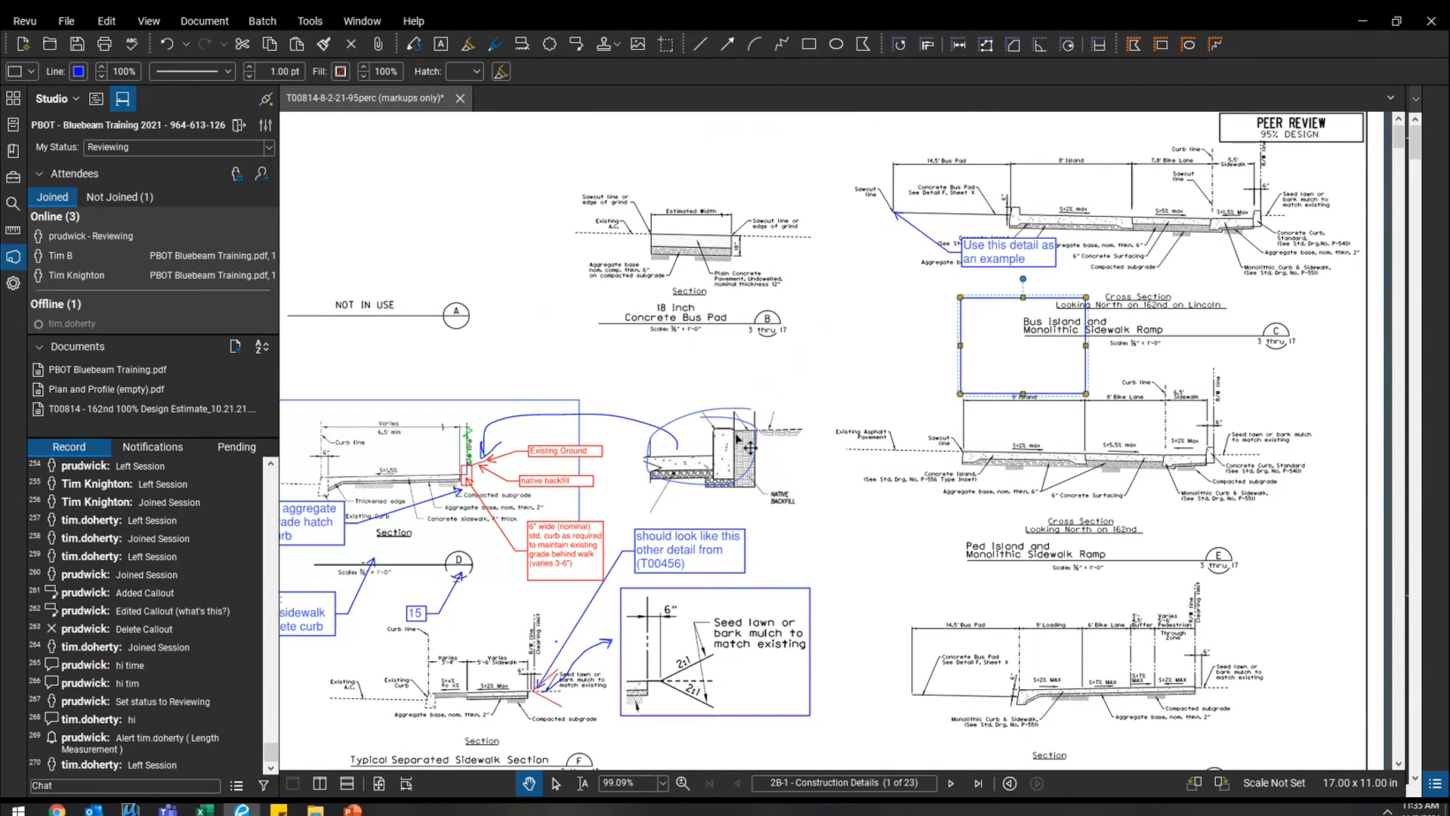
pyautogui.hotkey('ctrl', 'z')
pyautogui.click(734, 446)
pyautogui.click(701, 557)
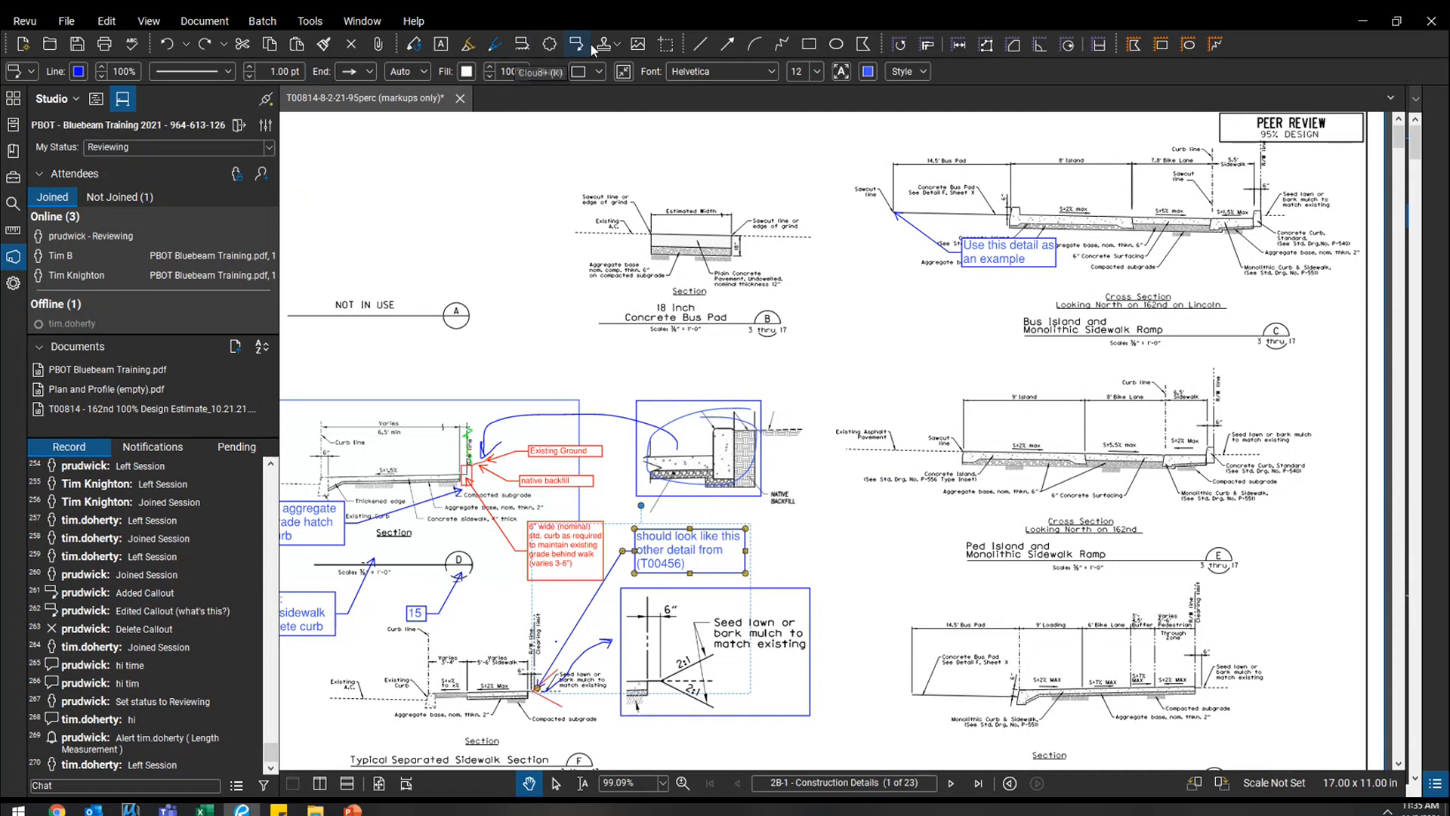
pyautogui.moveTo(806, 465); pyautogui.dragTo(853, 427)
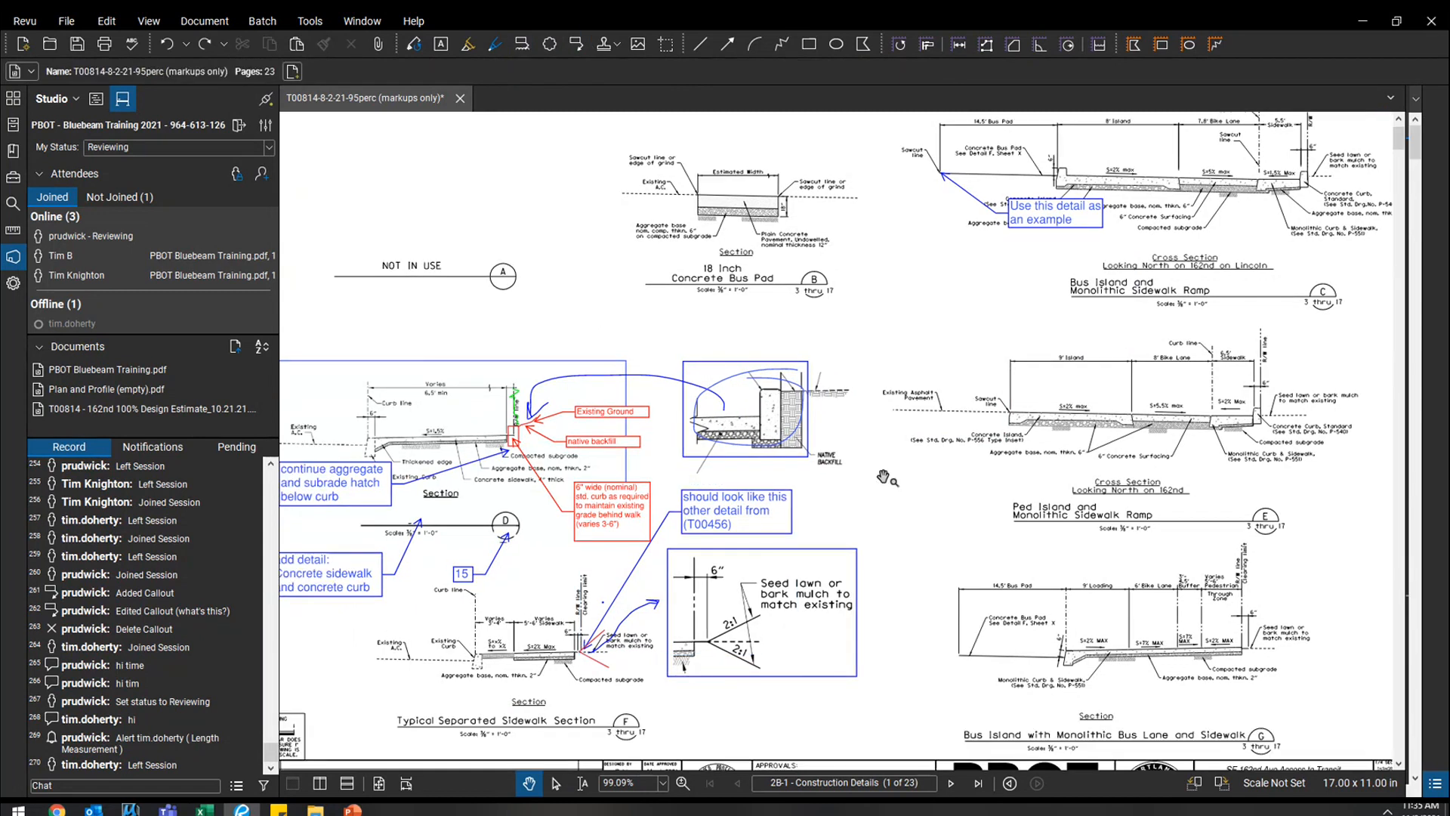
pyautogui.moveTo(879, 370); pyautogui.dragTo(816, 461)
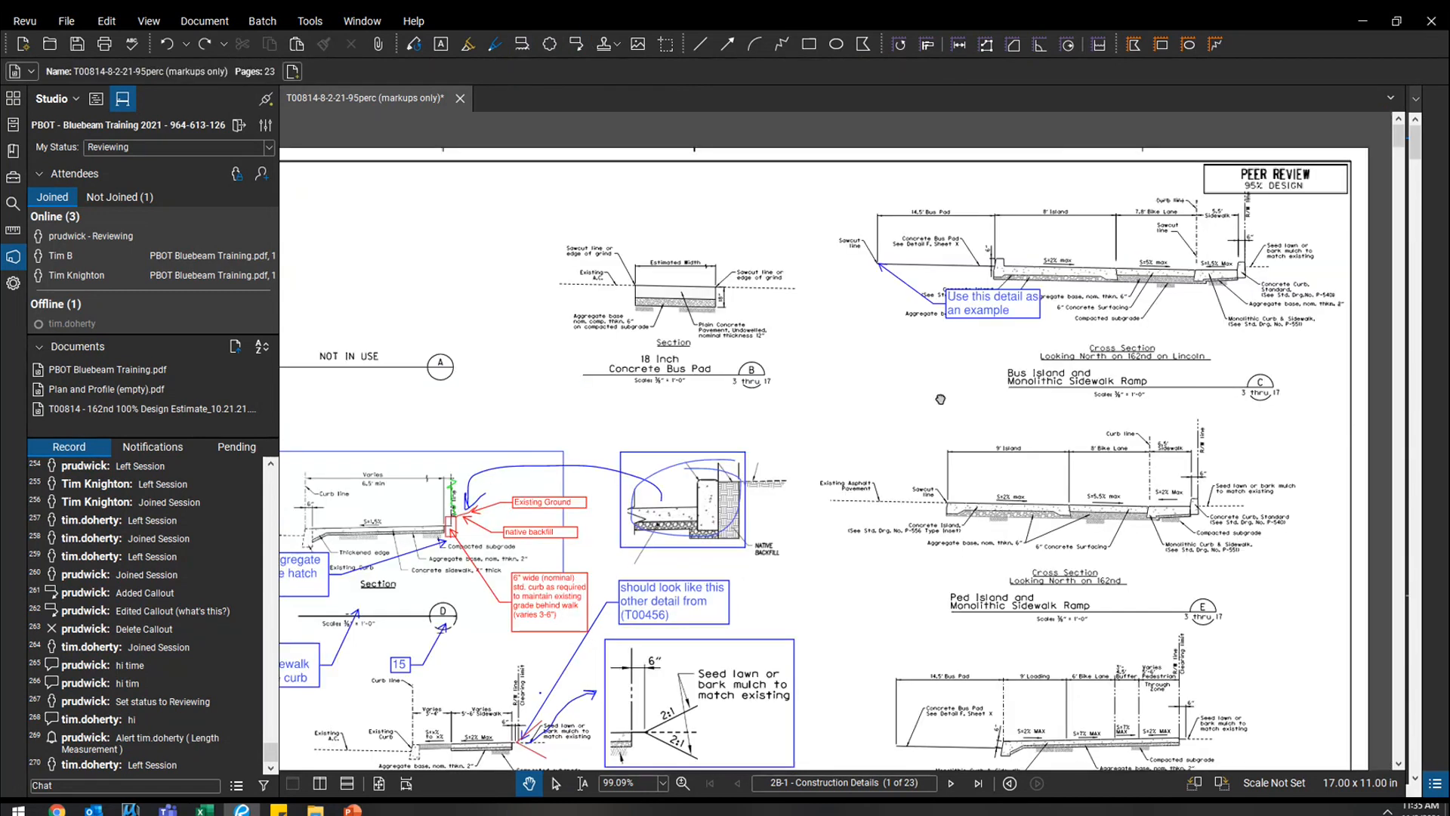
# Step: Try moving the "Use this detail as an example" callout away from the Bus Island section
pyautogui.click(991, 313)
pyautogui.moveTo(992, 318)
pyautogui.mouseDown()
pyautogui.moveTo(923, 398)
pyautogui.moveTo(937, 577)
pyautogui.mouseUp()
pyautogui.hotkey('ctrl', 'z')
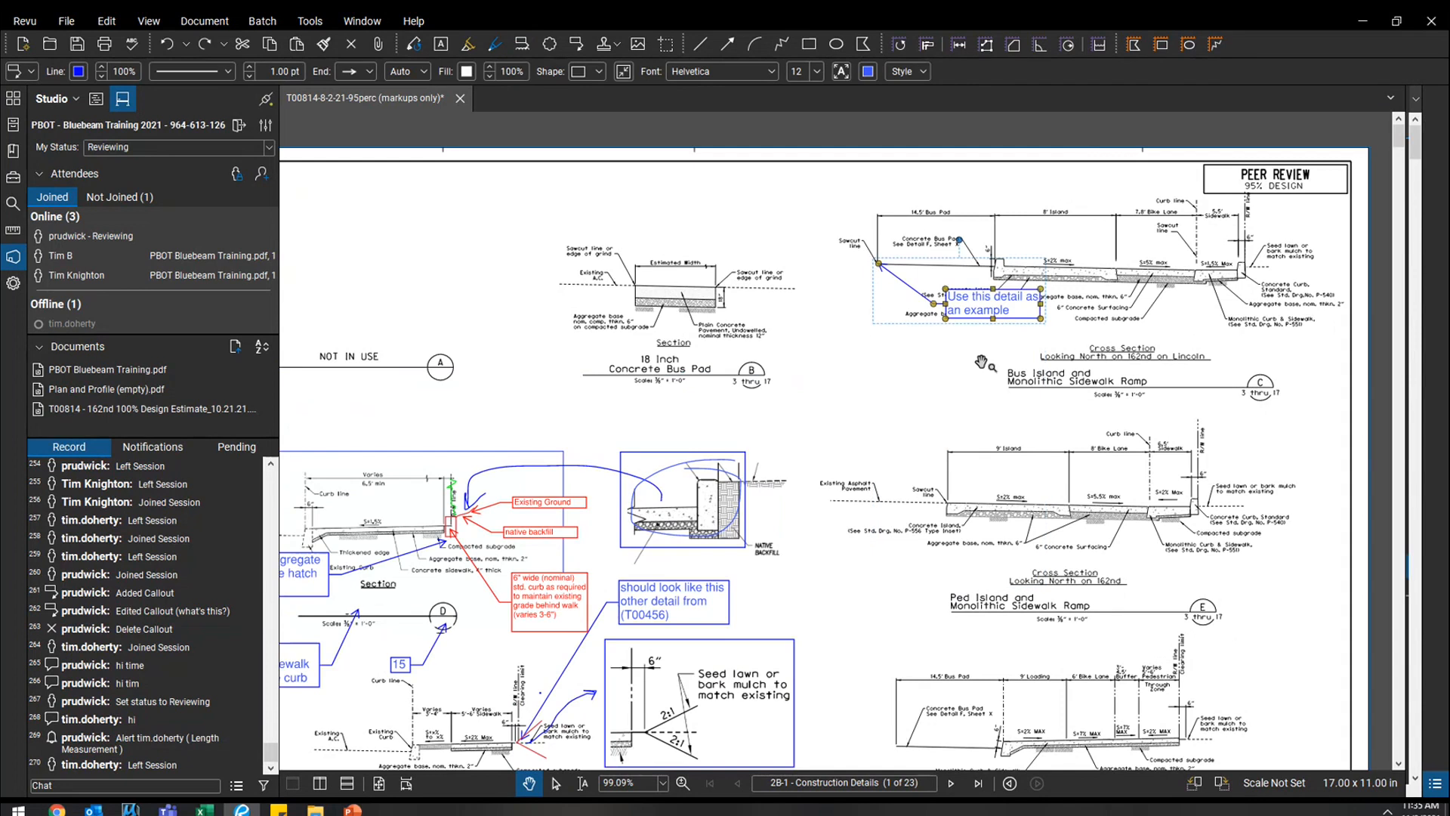
pyautogui.moveTo(959, 325); pyautogui.dragTo(868, 415)
pyautogui.hotkey('ctrl', 'z')
# Step: Add two copies of the "Use this detail as an example" callout, pointing at the detail B marker and the bus pad's Estimated Width dimension
pyautogui.click(985, 305)
pyautogui.hotkey('ctrl', 'c')
pyautogui.hotkey('ctrl', 'v')
pyautogui.moveTo(1000, 381); pyautogui.dragTo(822, 399)
pyautogui.click(849, 323)
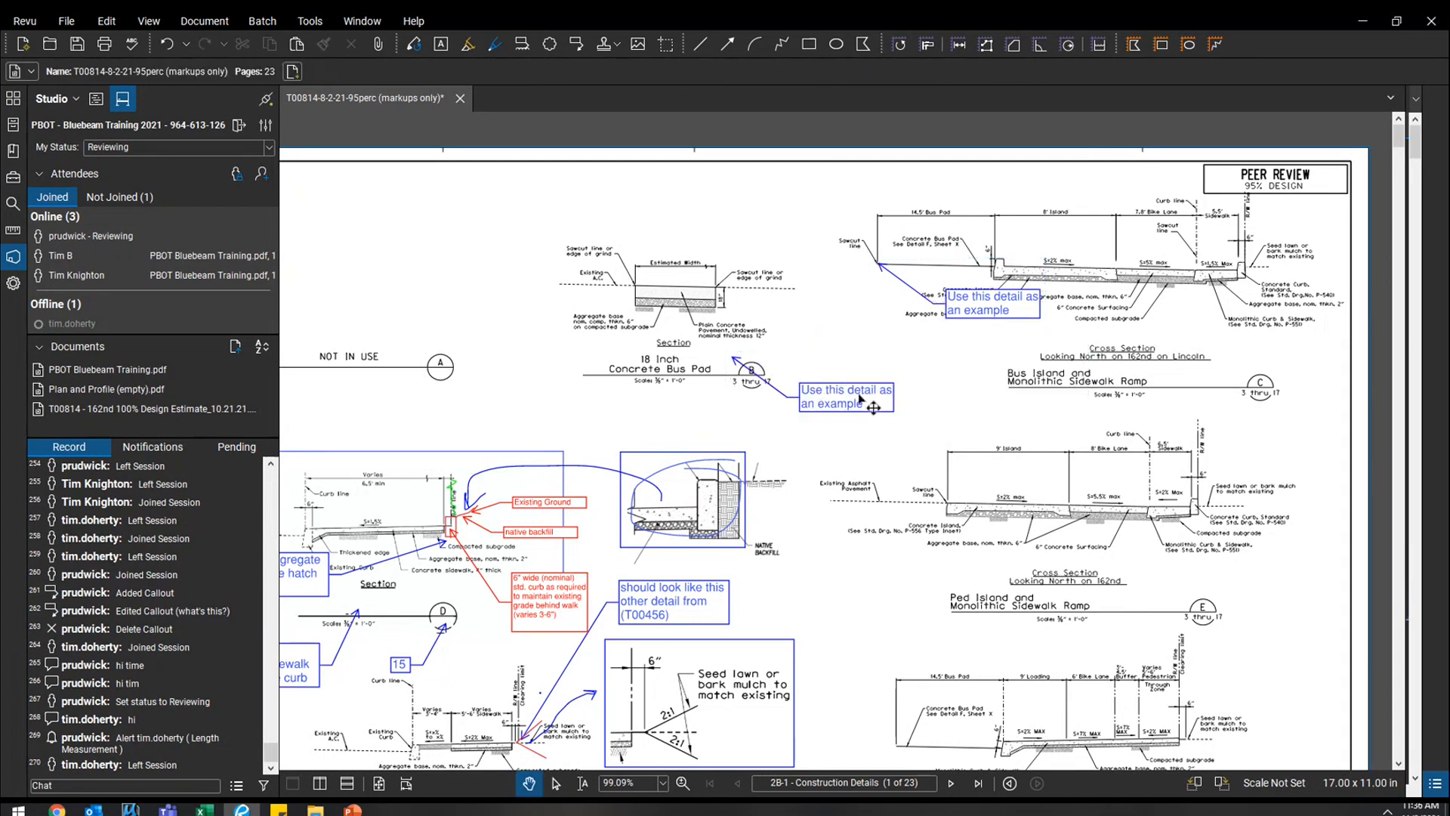
pyautogui.click(868, 404)
pyautogui.press('Delete')
pyautogui.hotkey('ctrl', 'z')
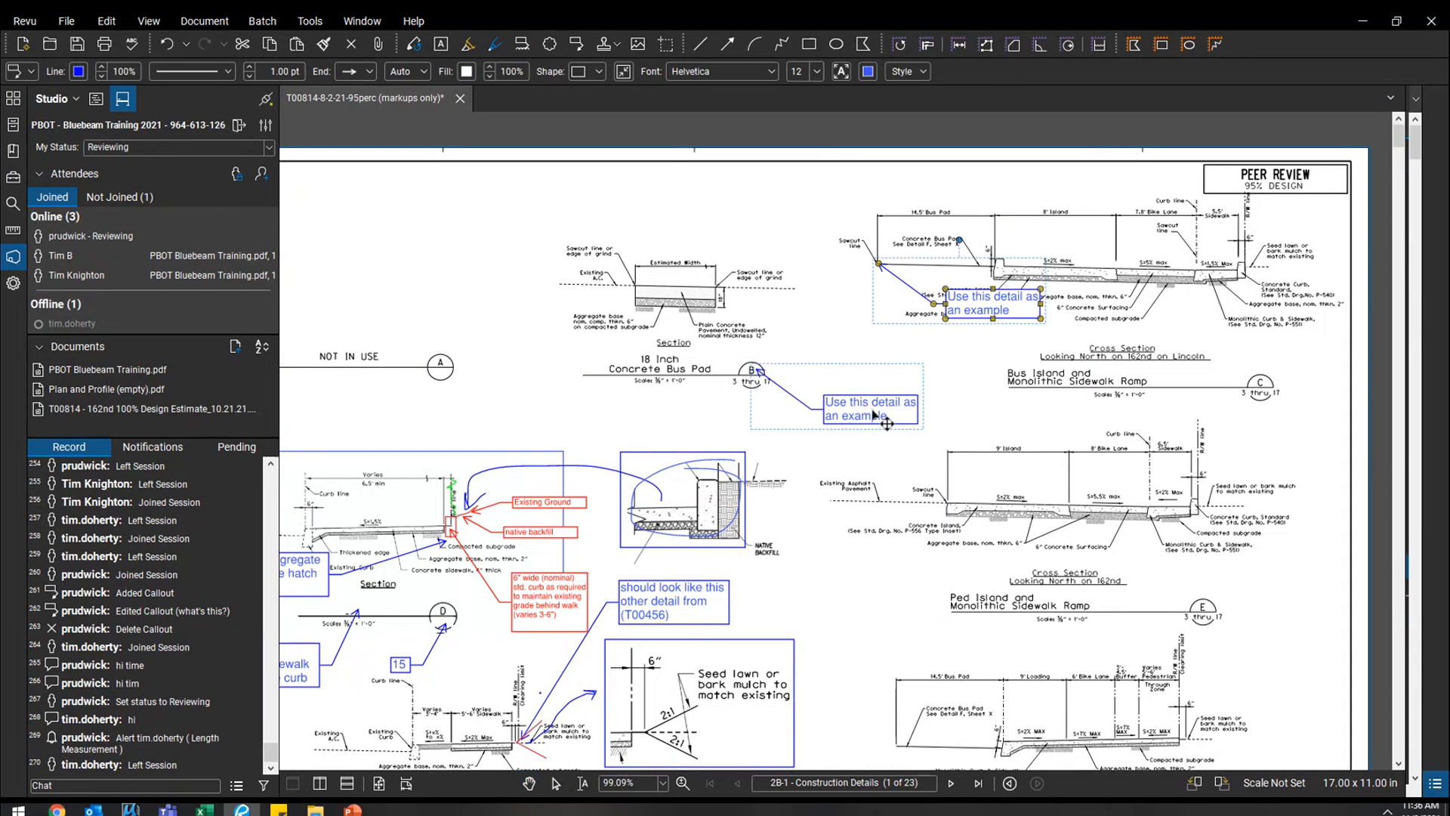
pyautogui.moveTo(890, 421); pyautogui.dragTo(805, 301)
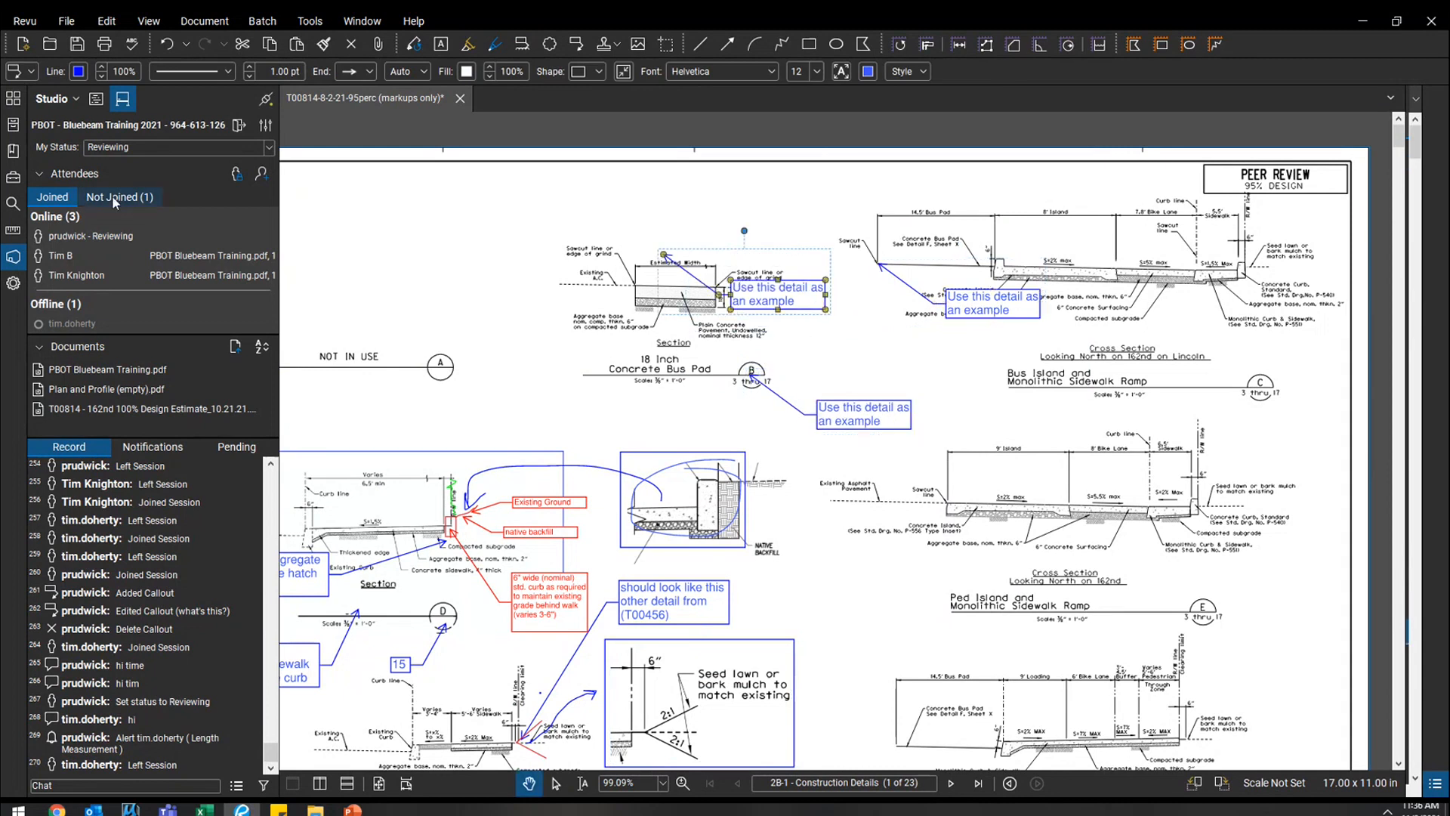
# Step: Place a red circled callout numbered 48 pointing at the detail A marker
pyautogui.click(13, 177)
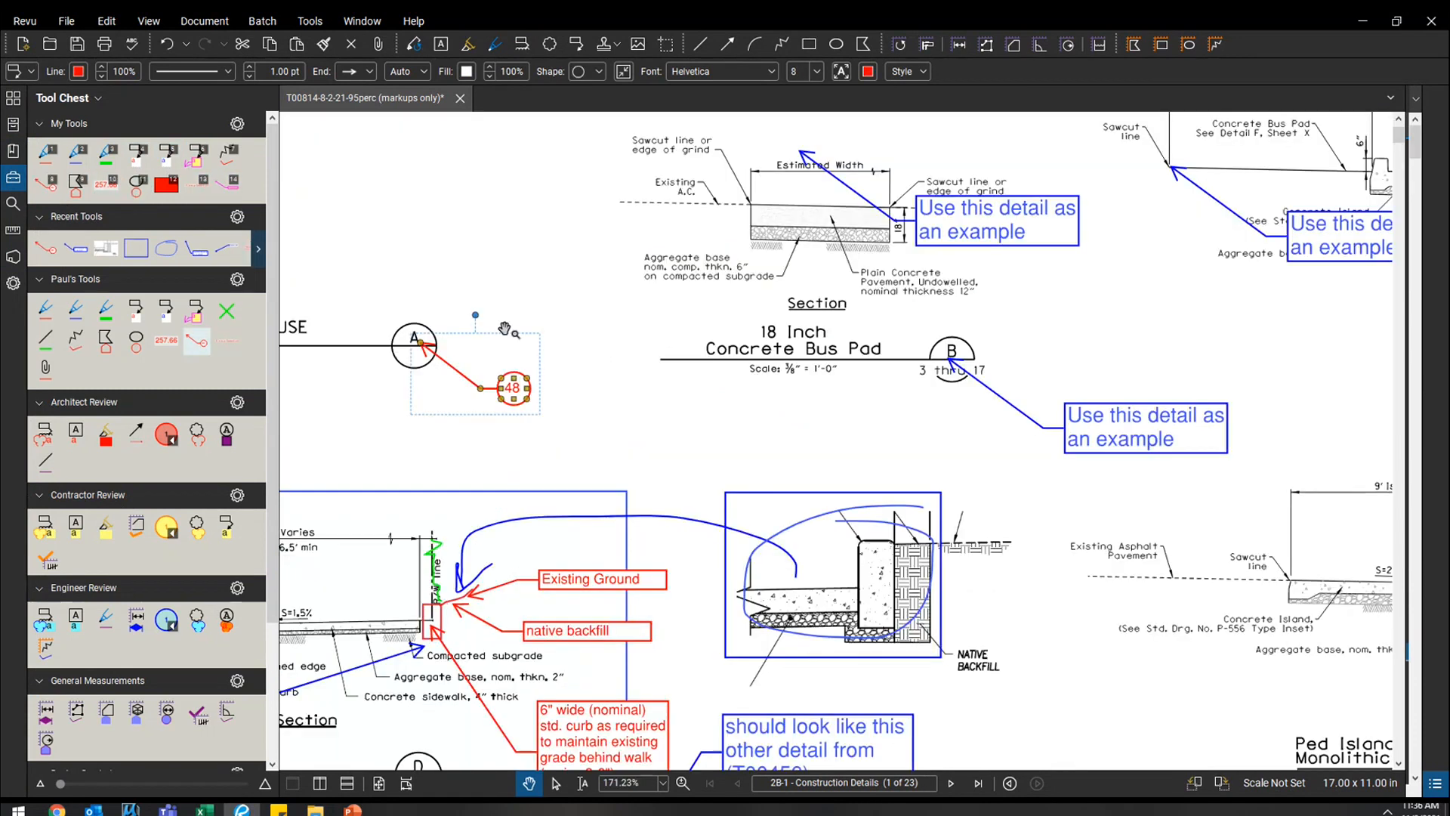
pyautogui.scroll(-1, 513, 344)
# Step: Place another red circled callout beside the bus pad's "Section" label, pointing at the label, and set its number to 3
pyautogui.press('8')
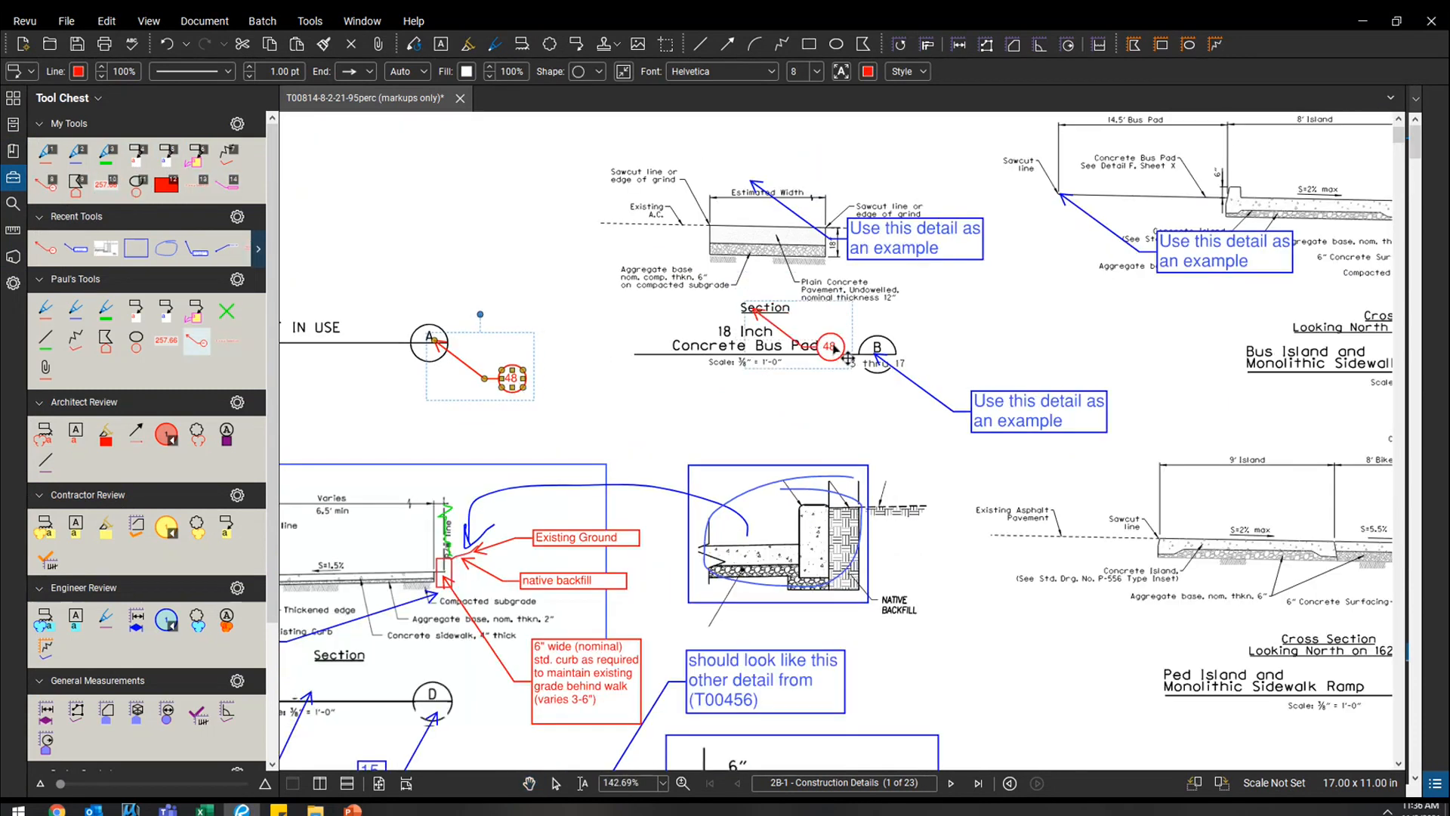
pyautogui.click(834, 348)
pyautogui.click(670, 307)
pyautogui.moveTo(782, 325); pyautogui.dragTo(670, 305)
pyautogui.doubleClick(671, 307)
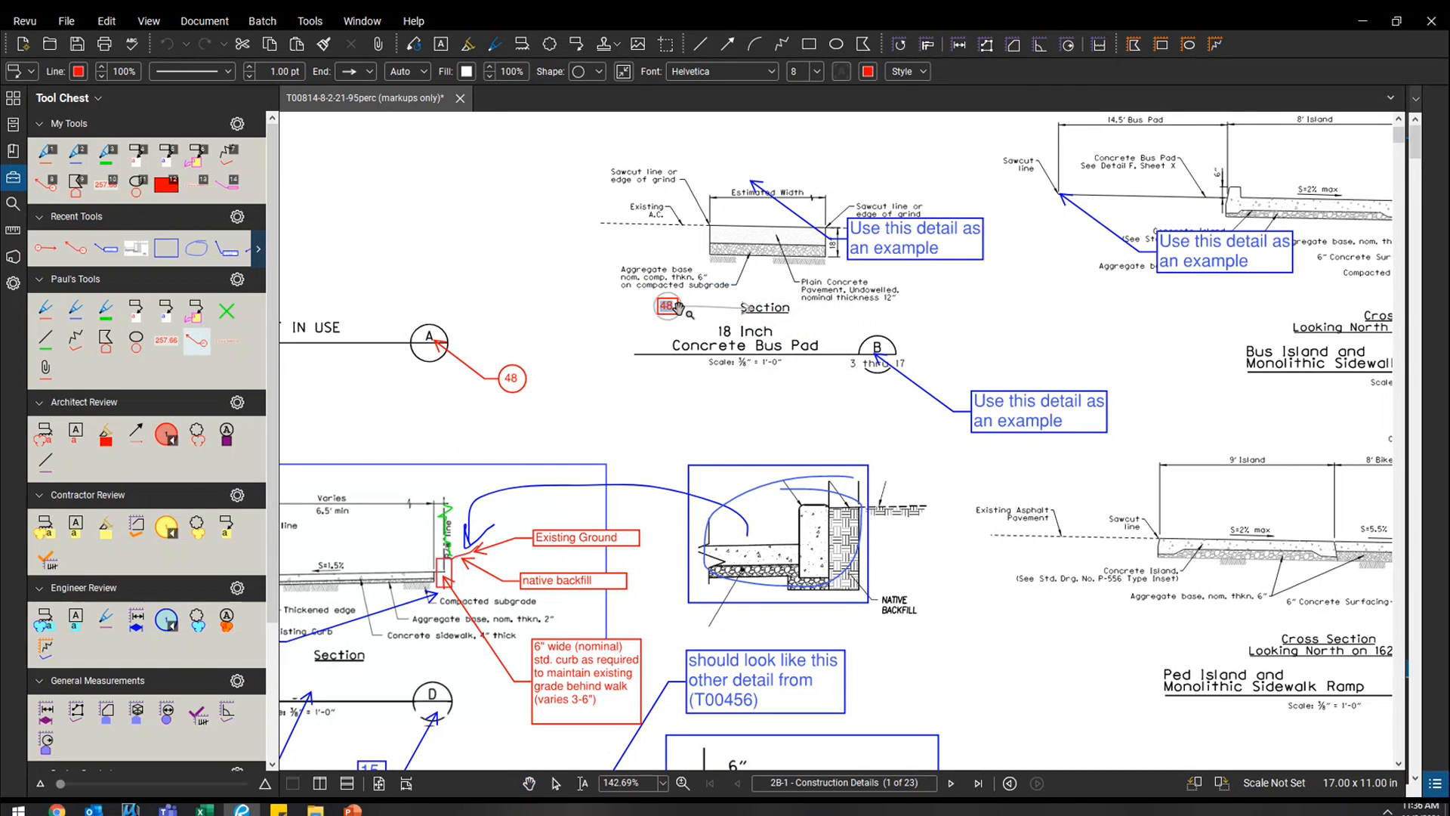
pyautogui.write('3')
pyautogui.click(672, 338)
pyautogui.click(708, 323)
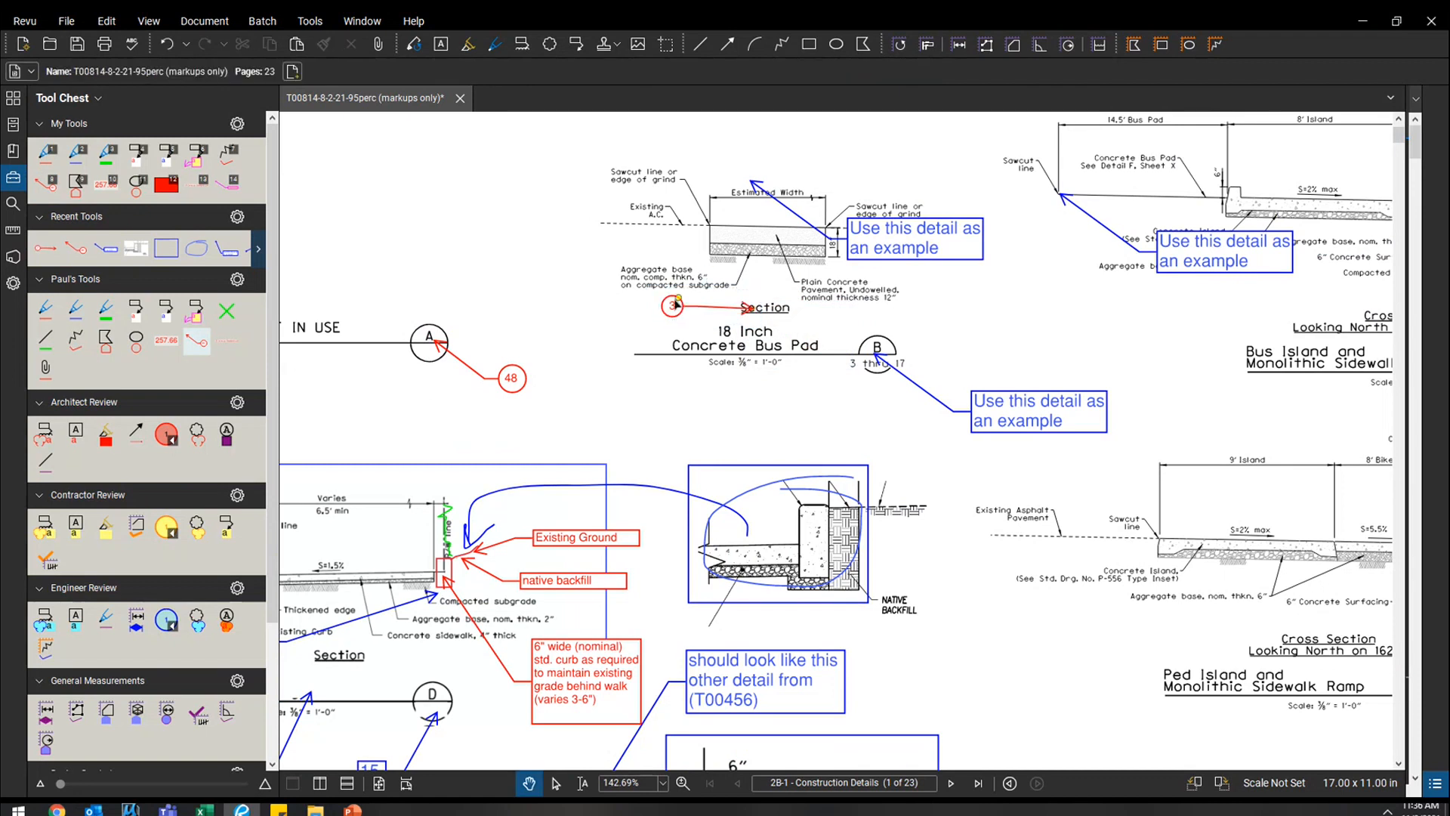
# Step: Paste a copy of the circled 3 callout below the bus pad detail and point its leader at the blue rectangle's upper corner
pyautogui.scroll(2, 676, 304)
pyautogui.hotkey('ctrl', 'v')
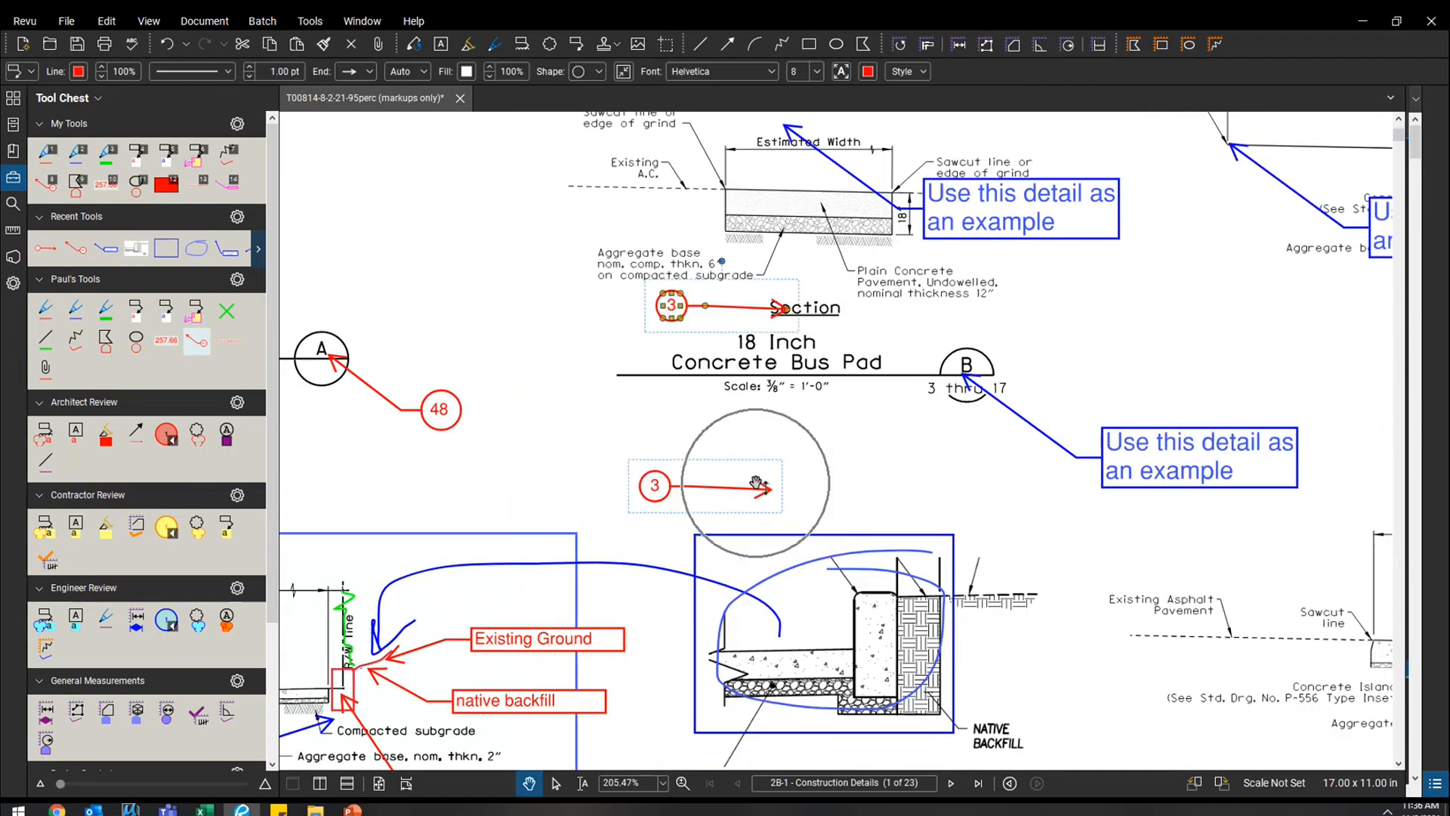
pyautogui.moveTo(768, 491); pyautogui.dragTo(695, 535)
pyautogui.click(706, 361)
pyautogui.scroll(-2, 706, 361)
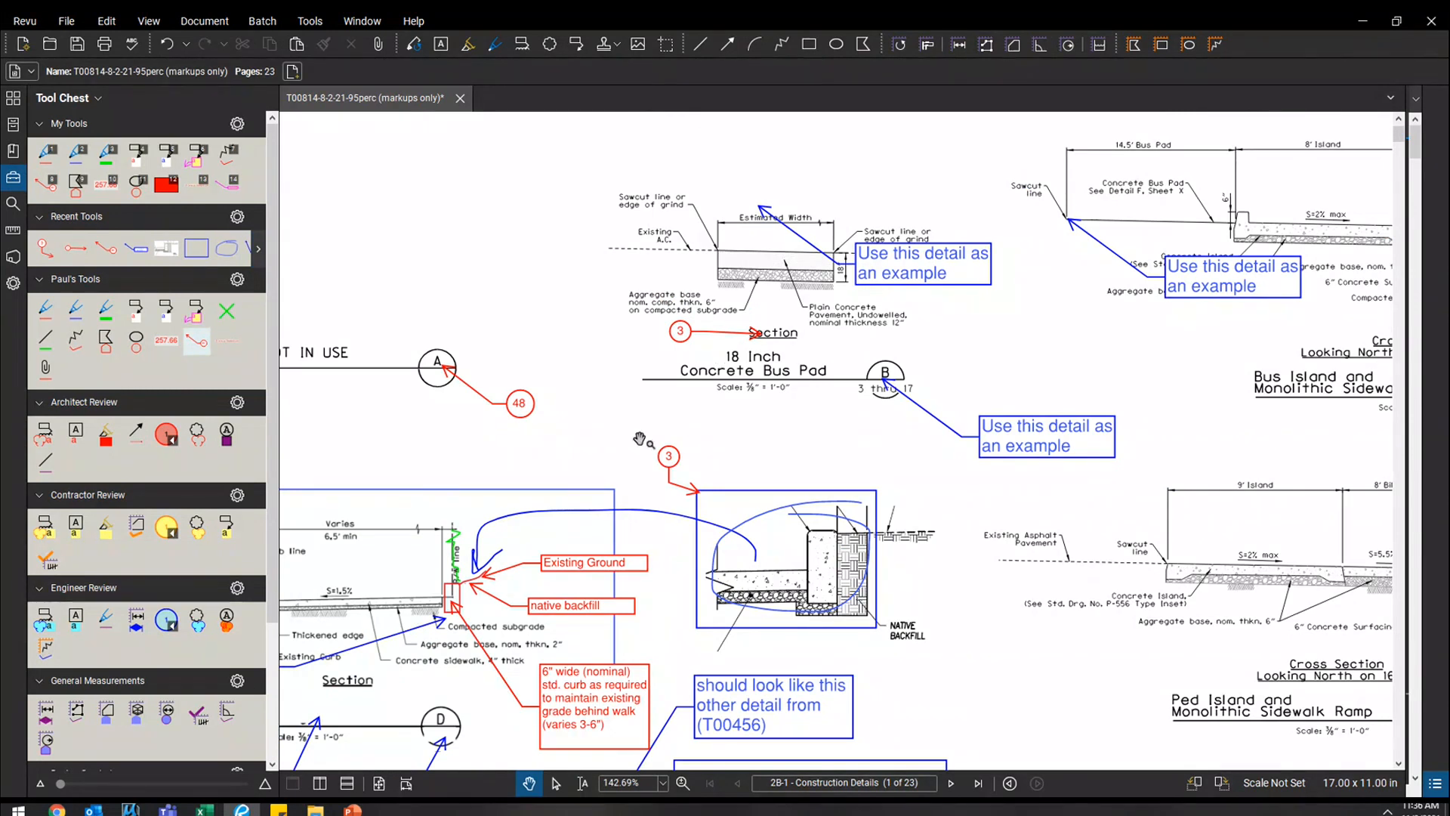
pyautogui.scroll(1, 669, 455)
pyautogui.click(668, 454)
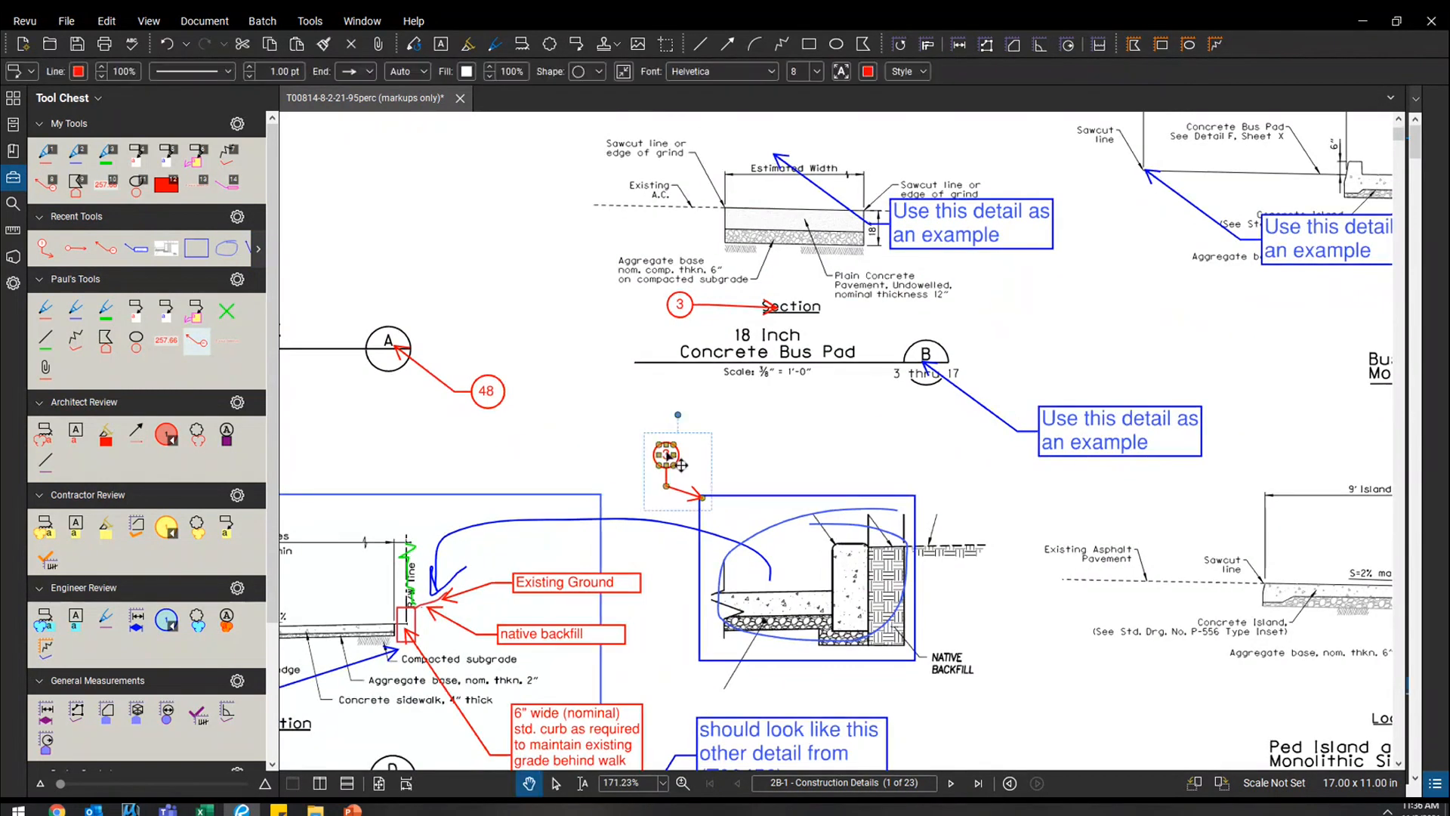
pyautogui.rightClick(667, 455)
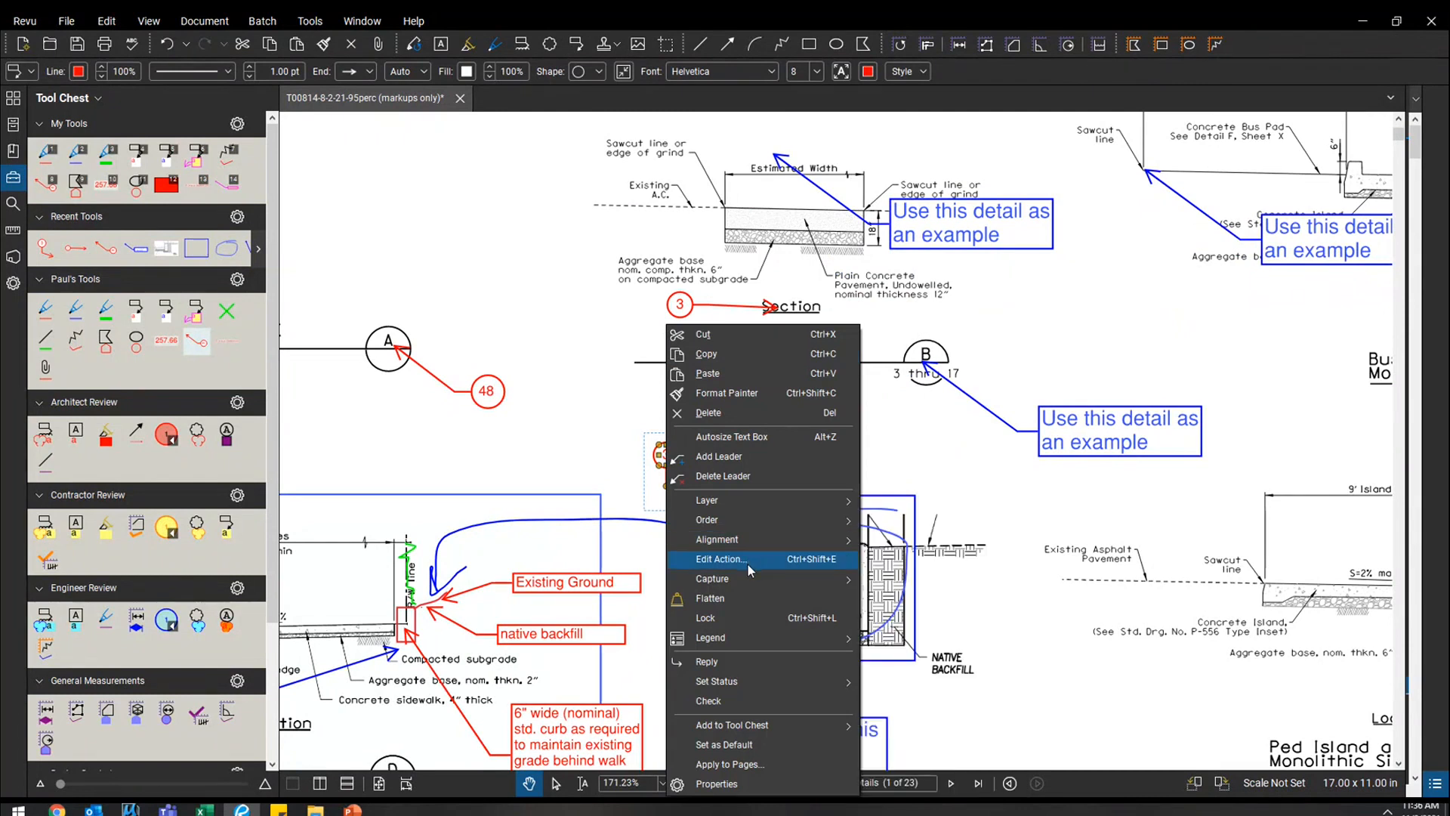
pyautogui.click(536, 294)
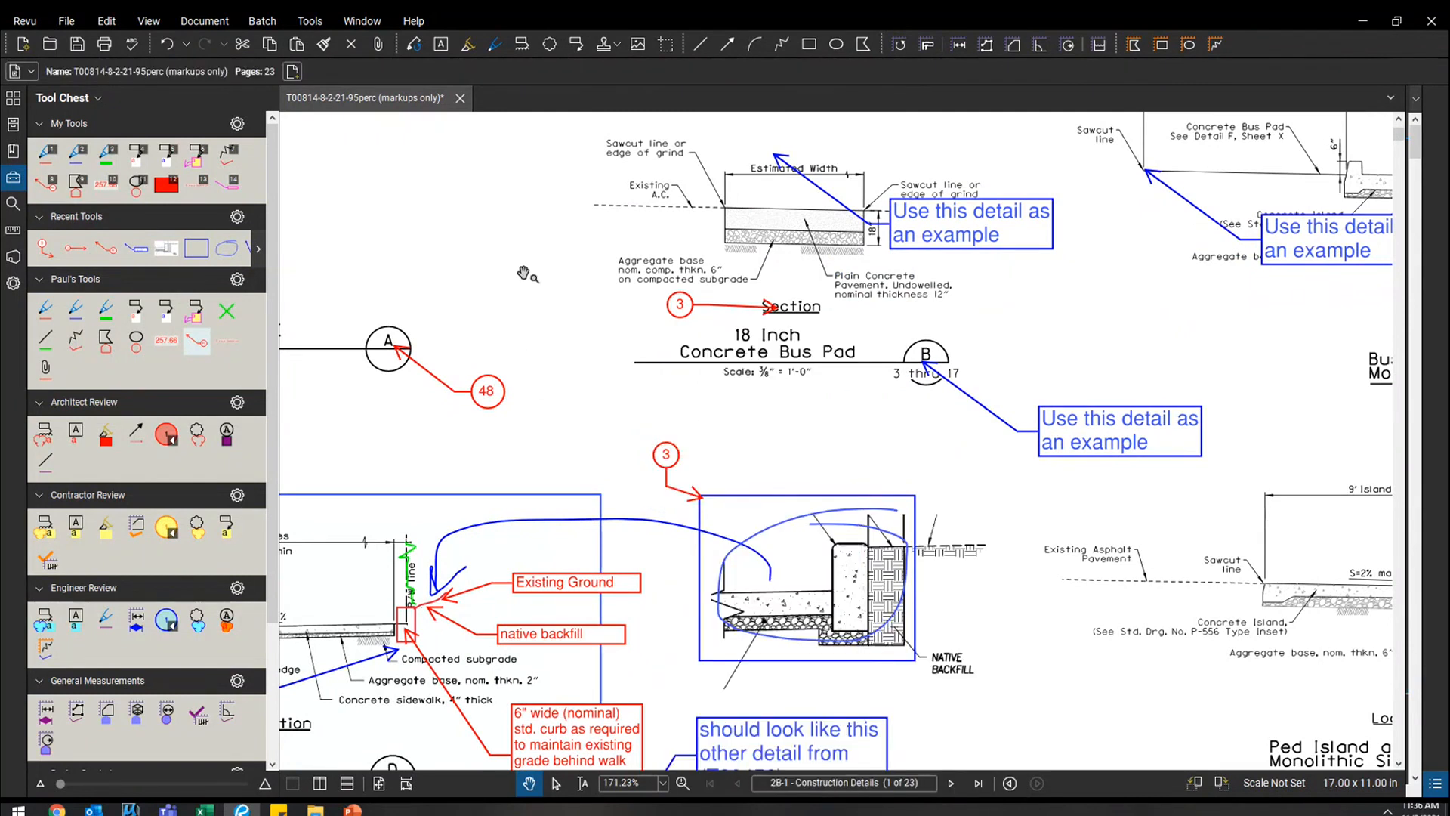
# Step: Draw a red two-segment polyline in the empty area above detail A
pyautogui.click(227, 155)
pyautogui.click(376, 235)
pyautogui.click(442, 198)
# Step: Convert the second segment of the red polyline above detail A to an arc
pyautogui.rightClick(484, 217)
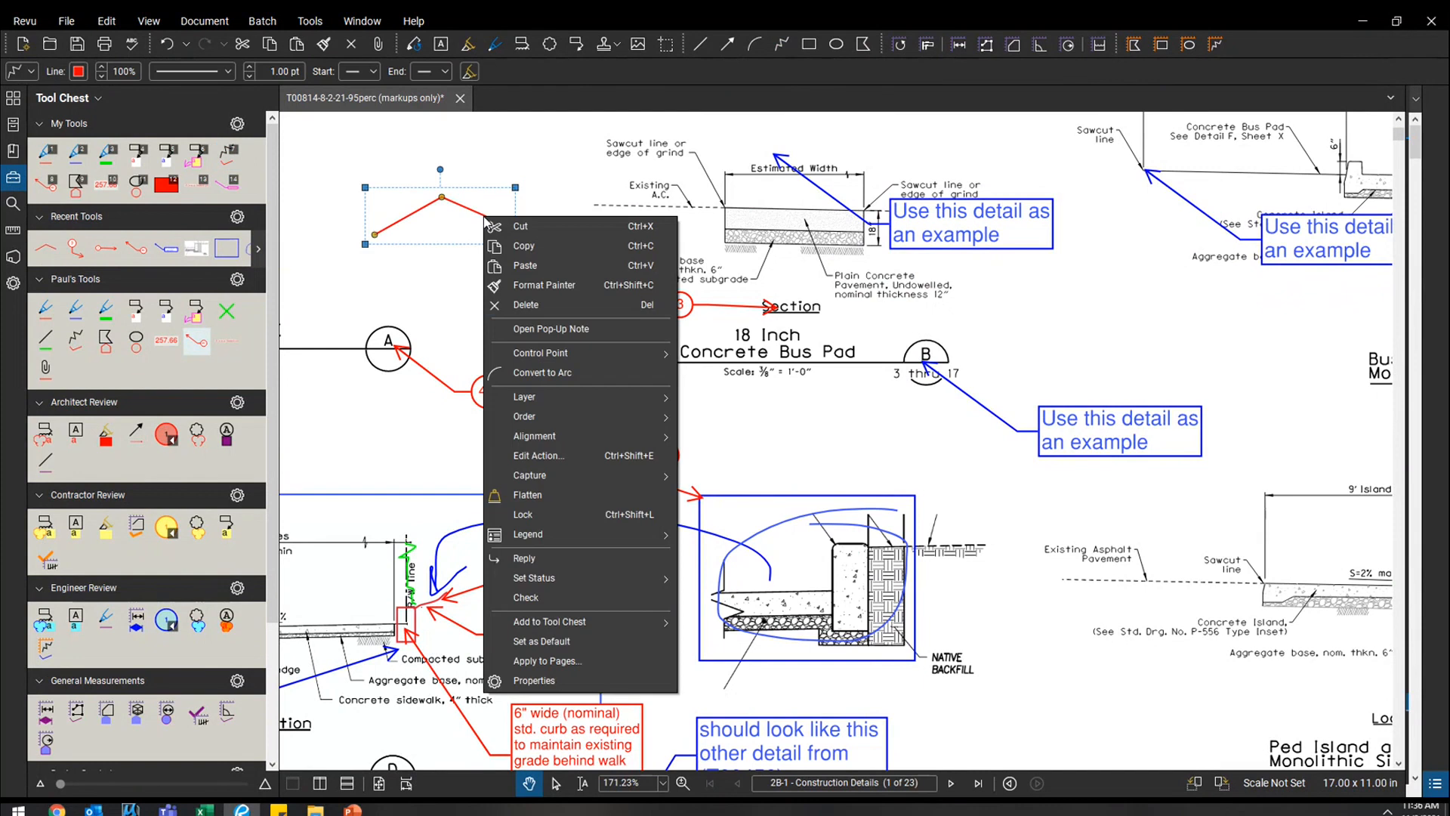
pyautogui.click(549, 372)
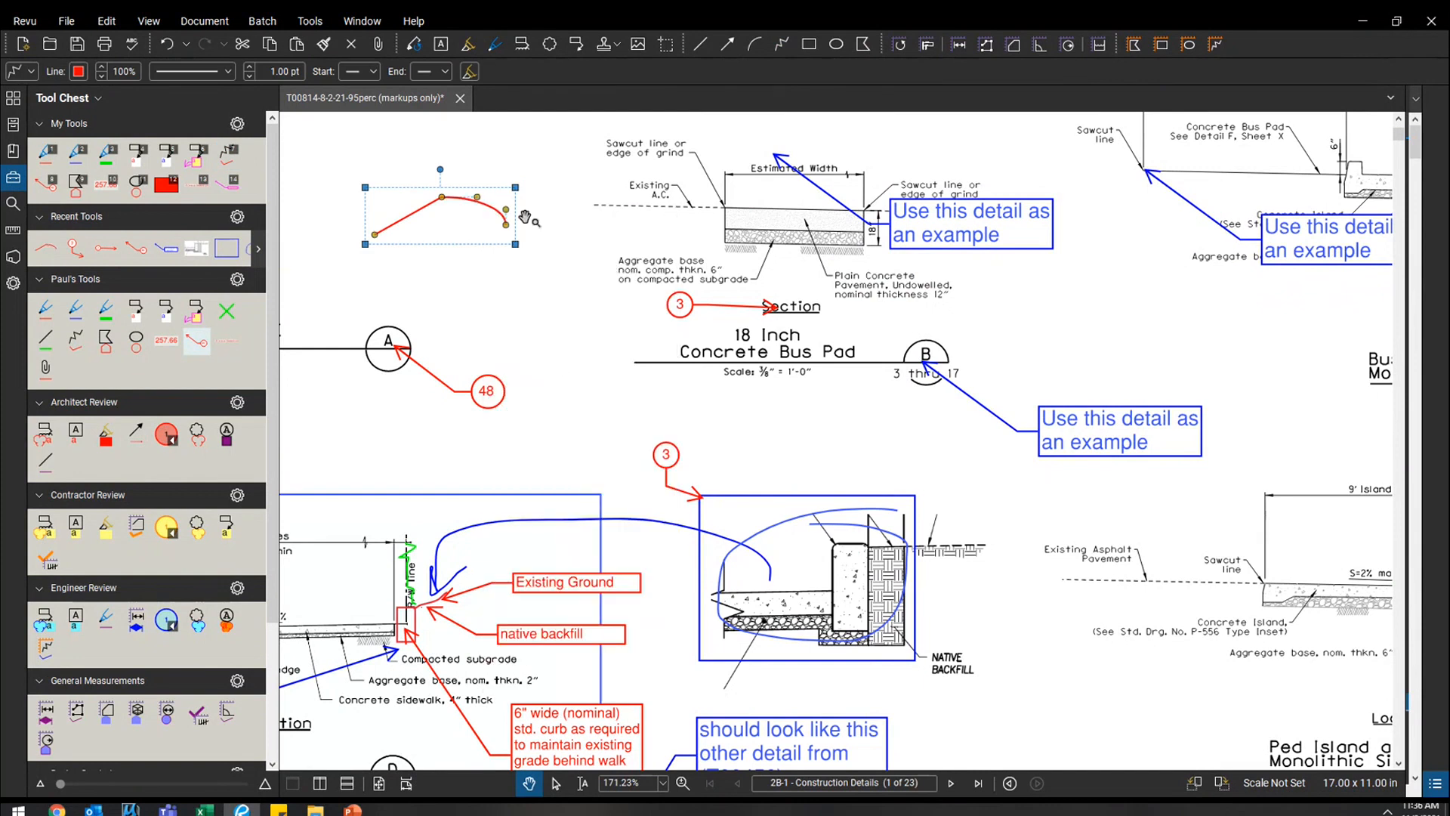
pyautogui.click(557, 178)
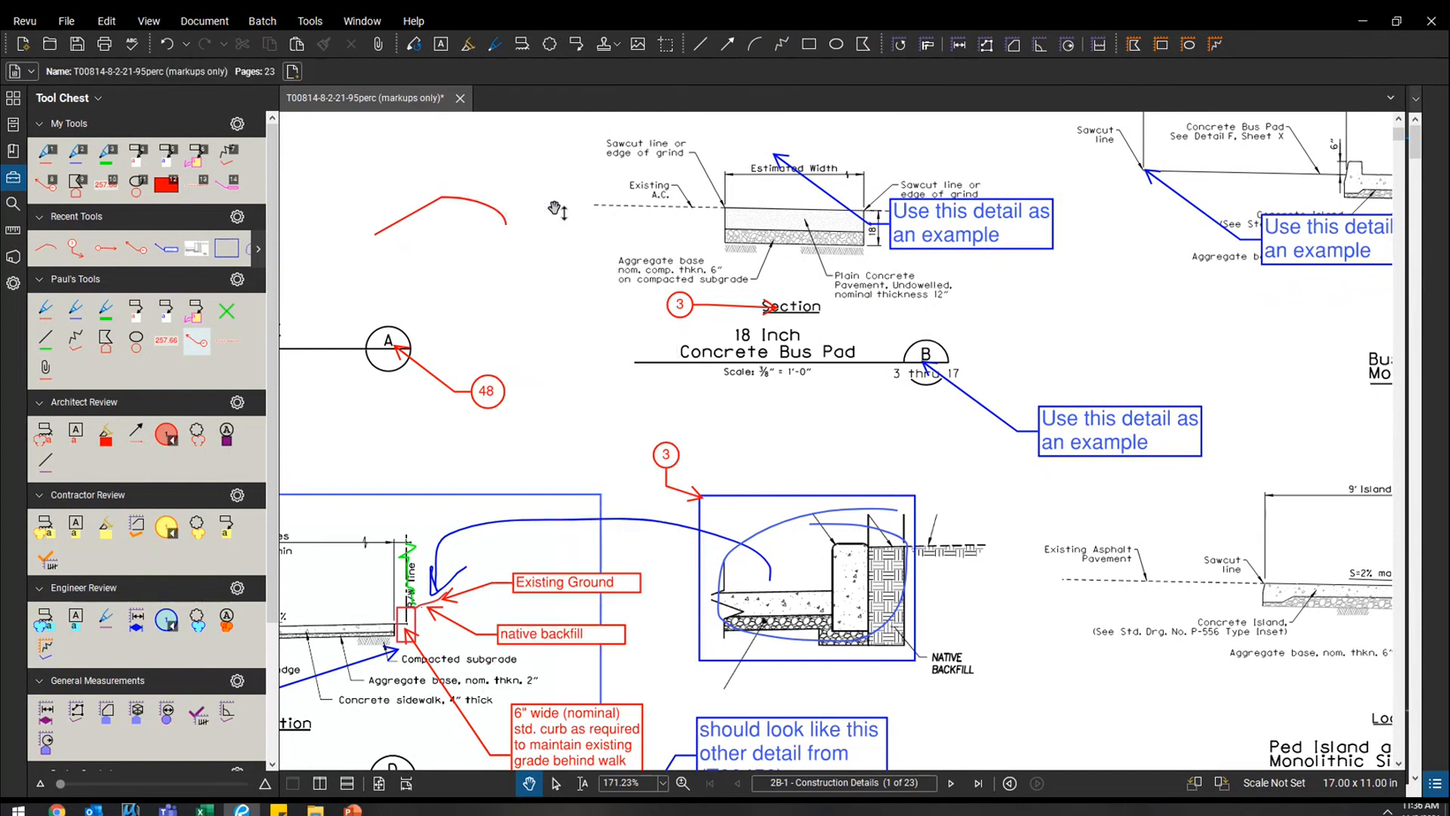
# Step: Add a second leader to the lower circled 3 callout, pointing up at the line under the Concrete Bus Pad title
pyautogui.rightClick(670, 458)
pyautogui.click(683, 456)
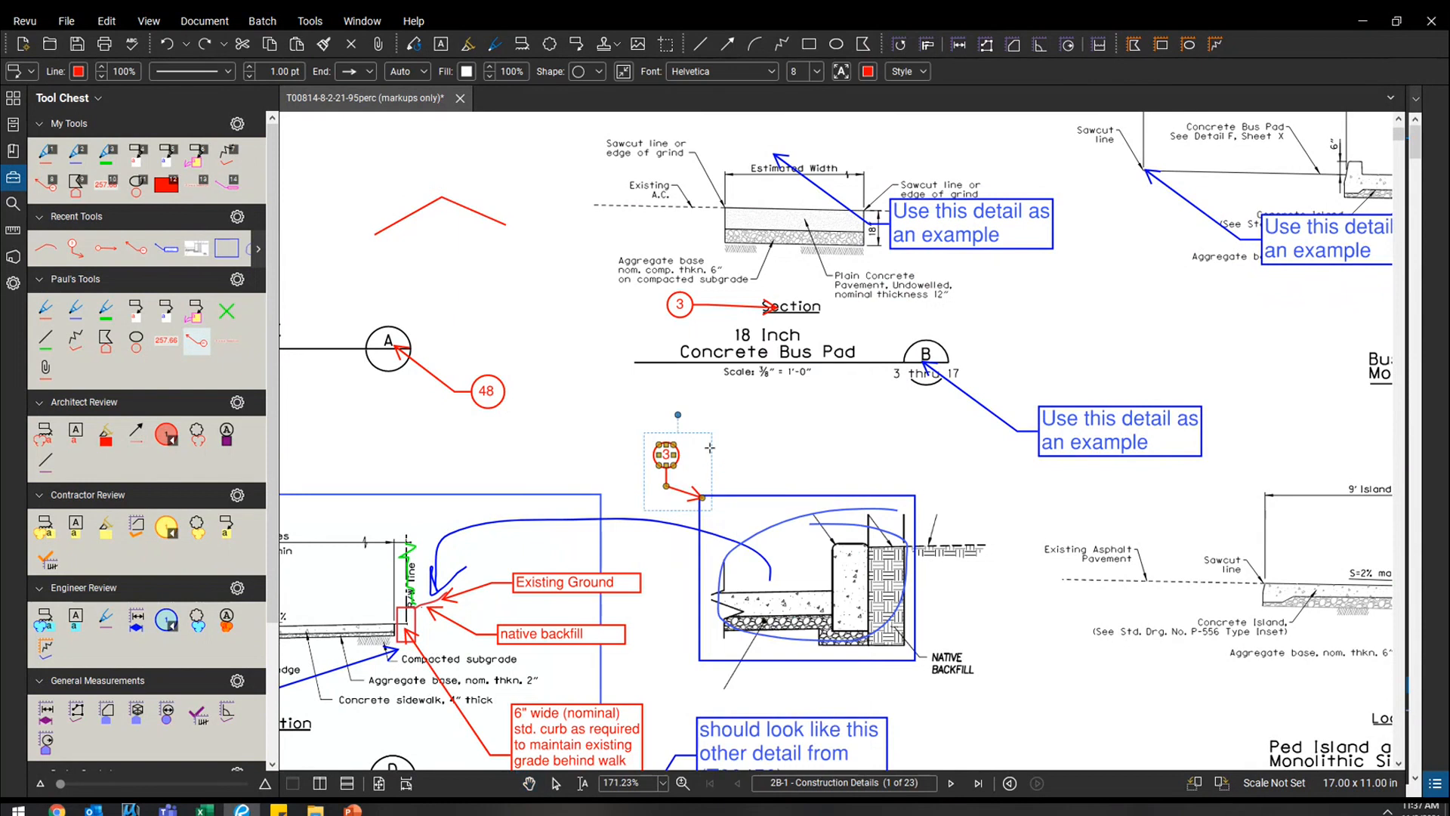
pyautogui.click(666, 366)
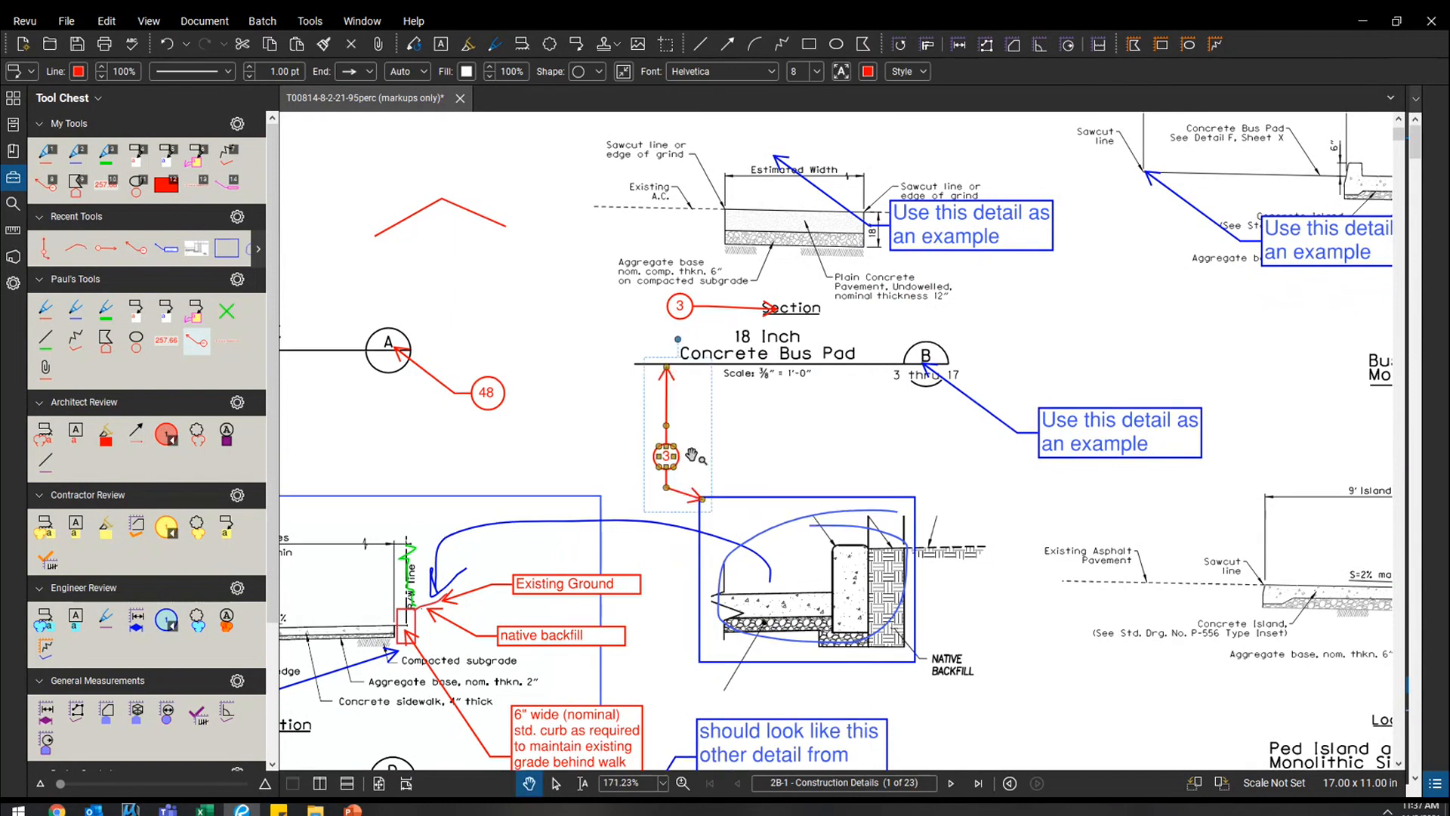
# Step: Add a third leader to the lower circled 3 callout, pointing at the Concrete Bus Pad's scale text
pyautogui.rightClick(668, 457)
pyautogui.click(722, 456)
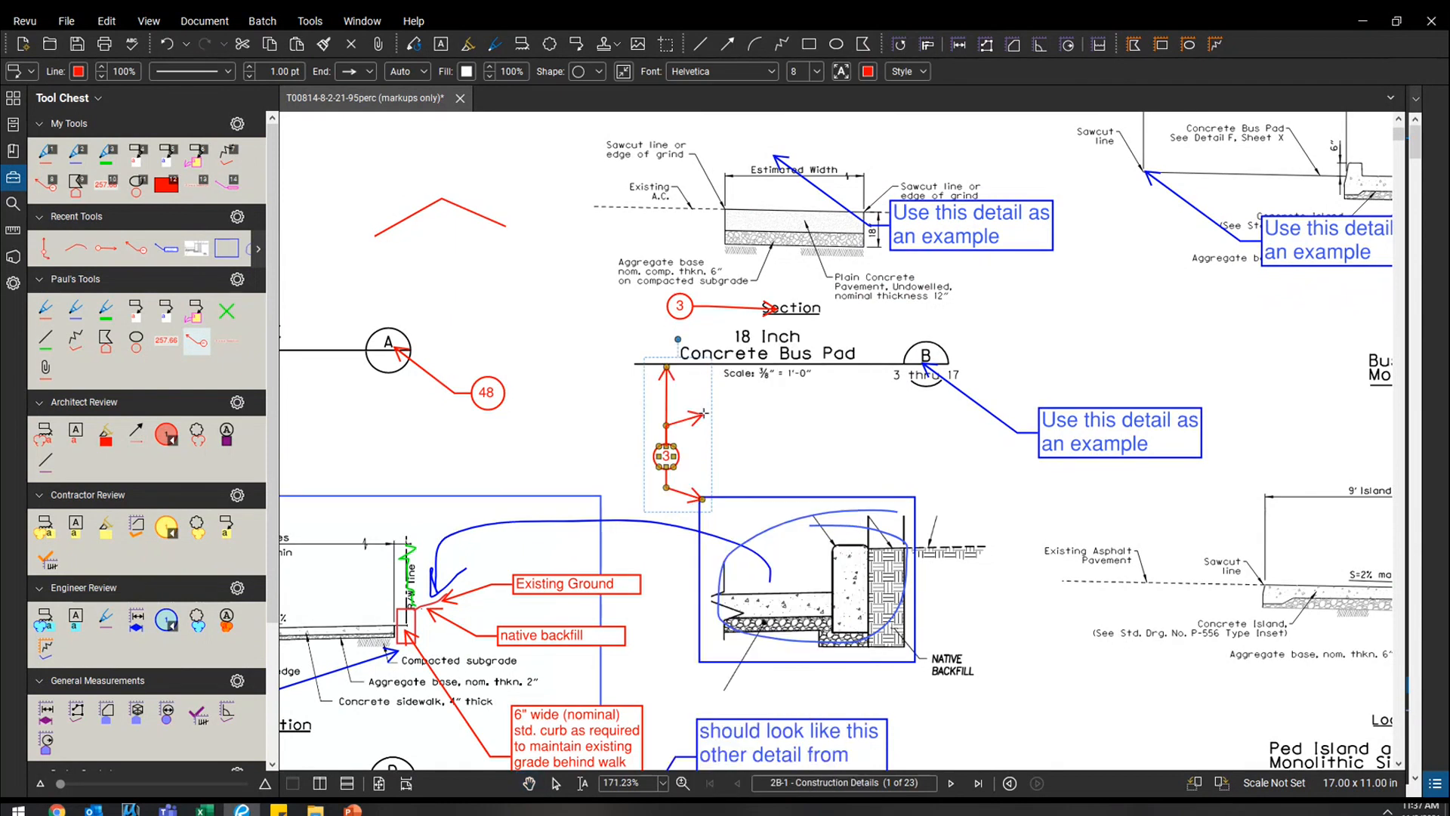
pyautogui.click(729, 372)
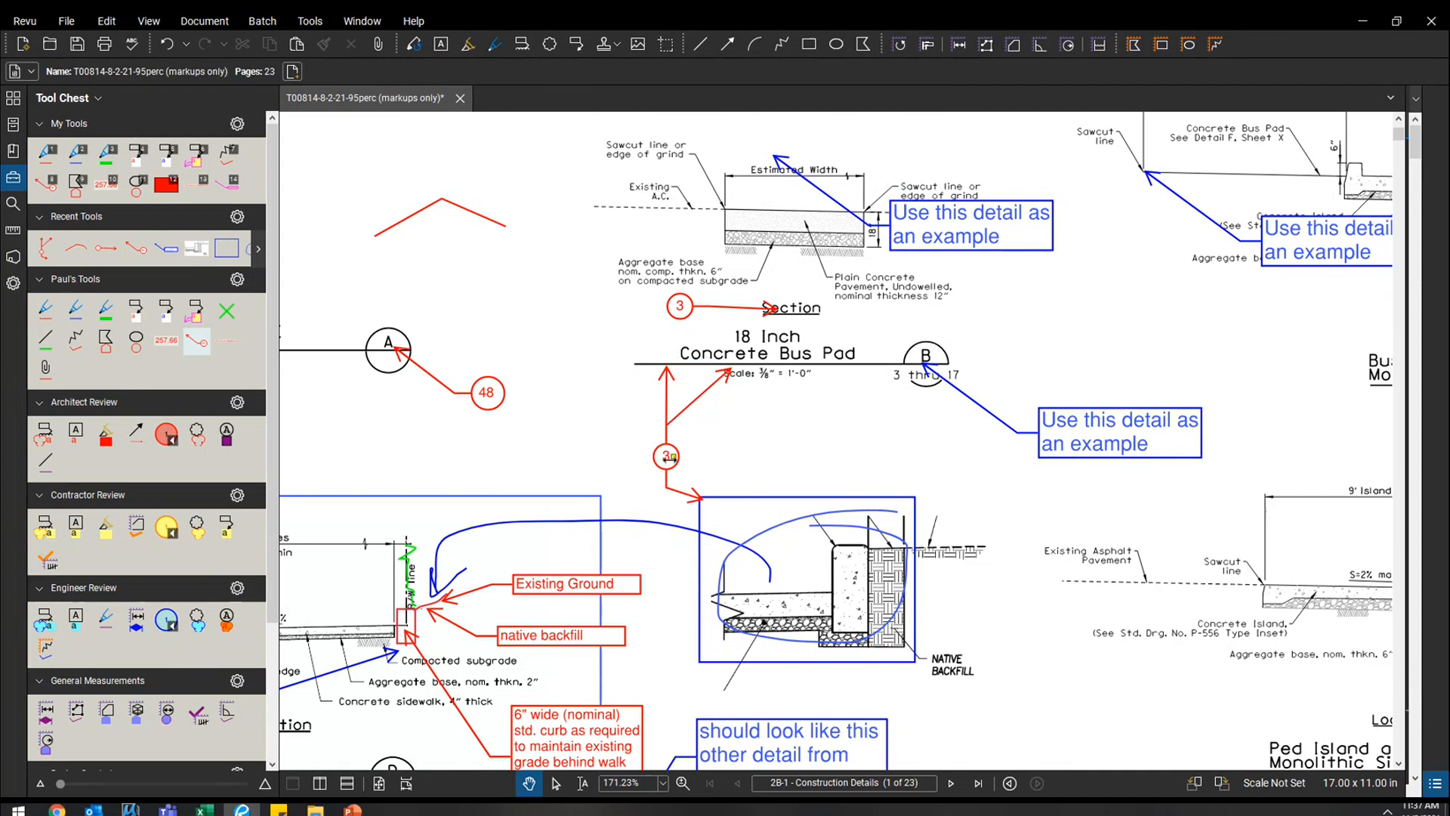
pyautogui.scroll(3, 666, 457)
pyautogui.scroll(2, 654, 457)
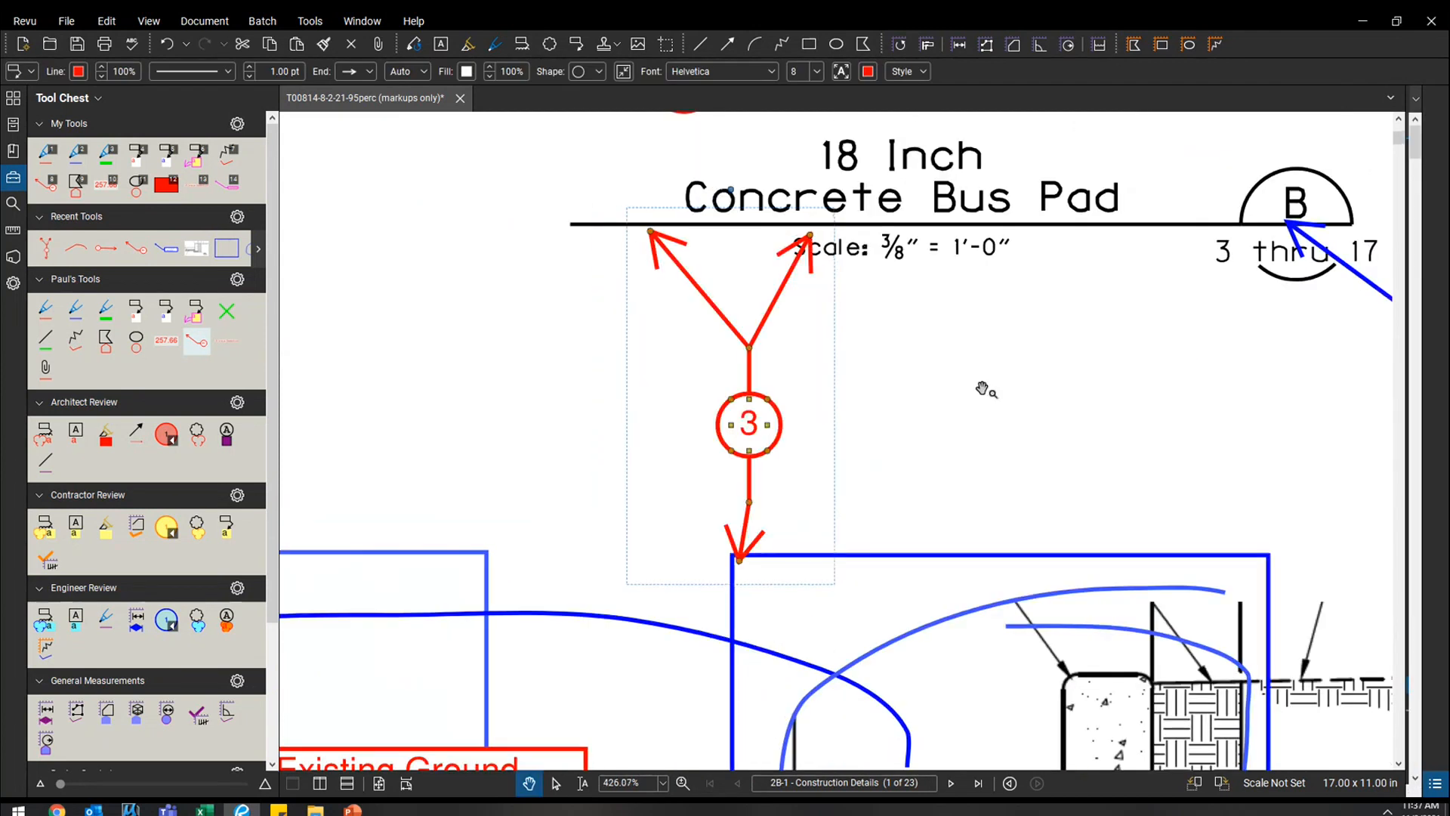
pyautogui.scroll(-1, 923, 369)
pyautogui.scroll(-3, 923, 370)
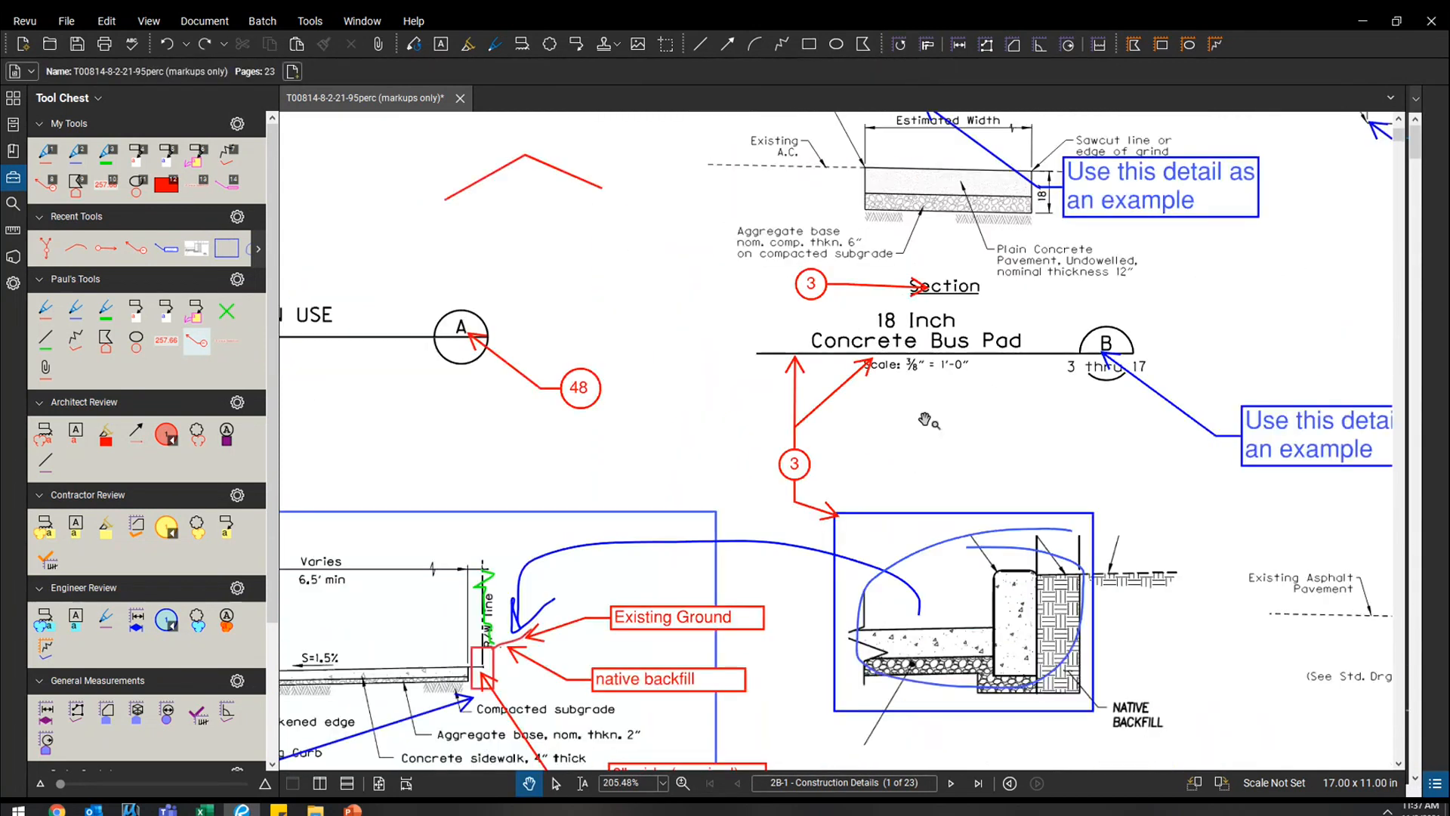
# Step: Delete the angled leader that points from the lower circled 3 callout to the scale text
pyautogui.rightClick(844, 395)
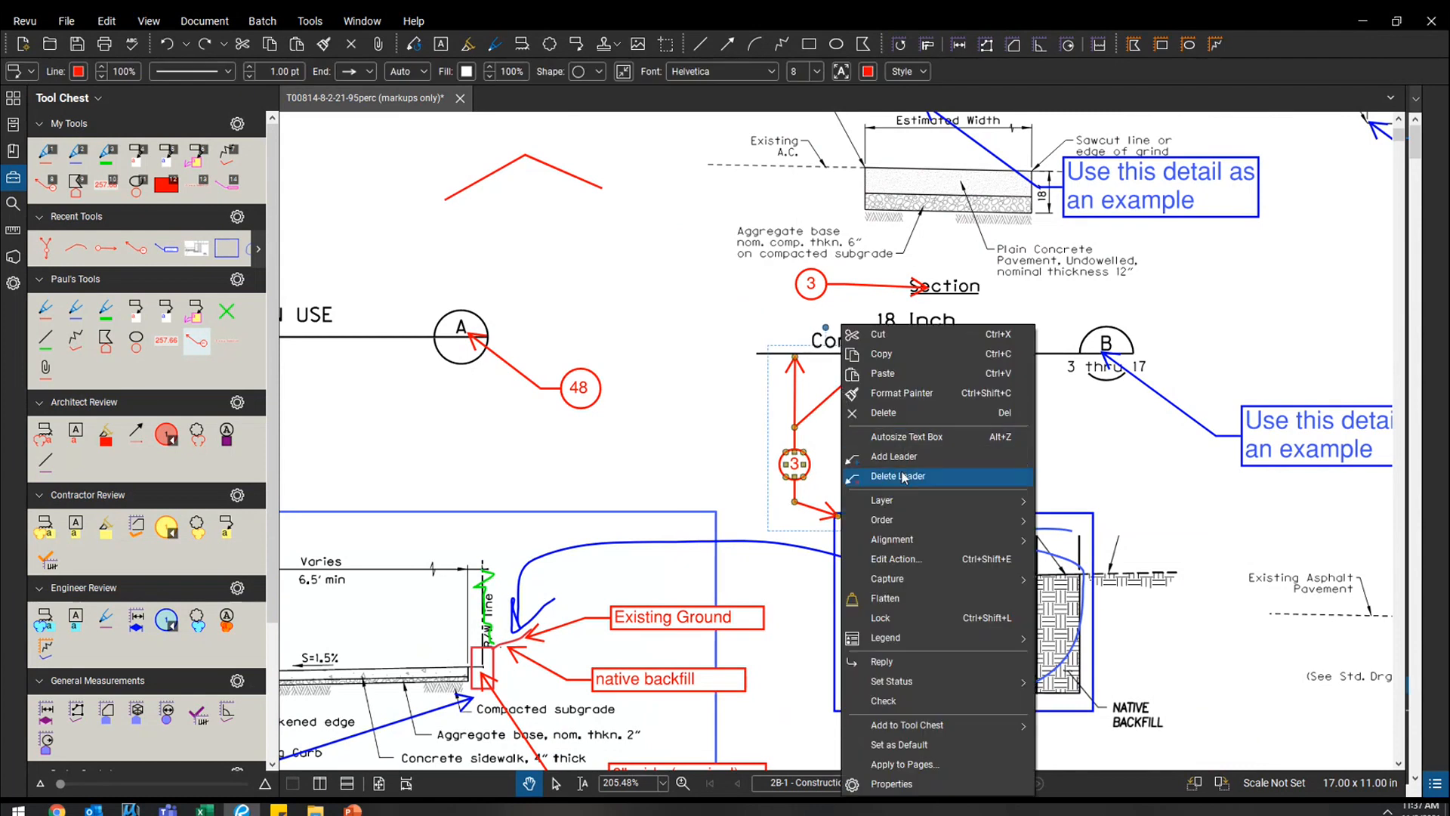
pyautogui.click(904, 478)
pyautogui.rightClick(824, 516)
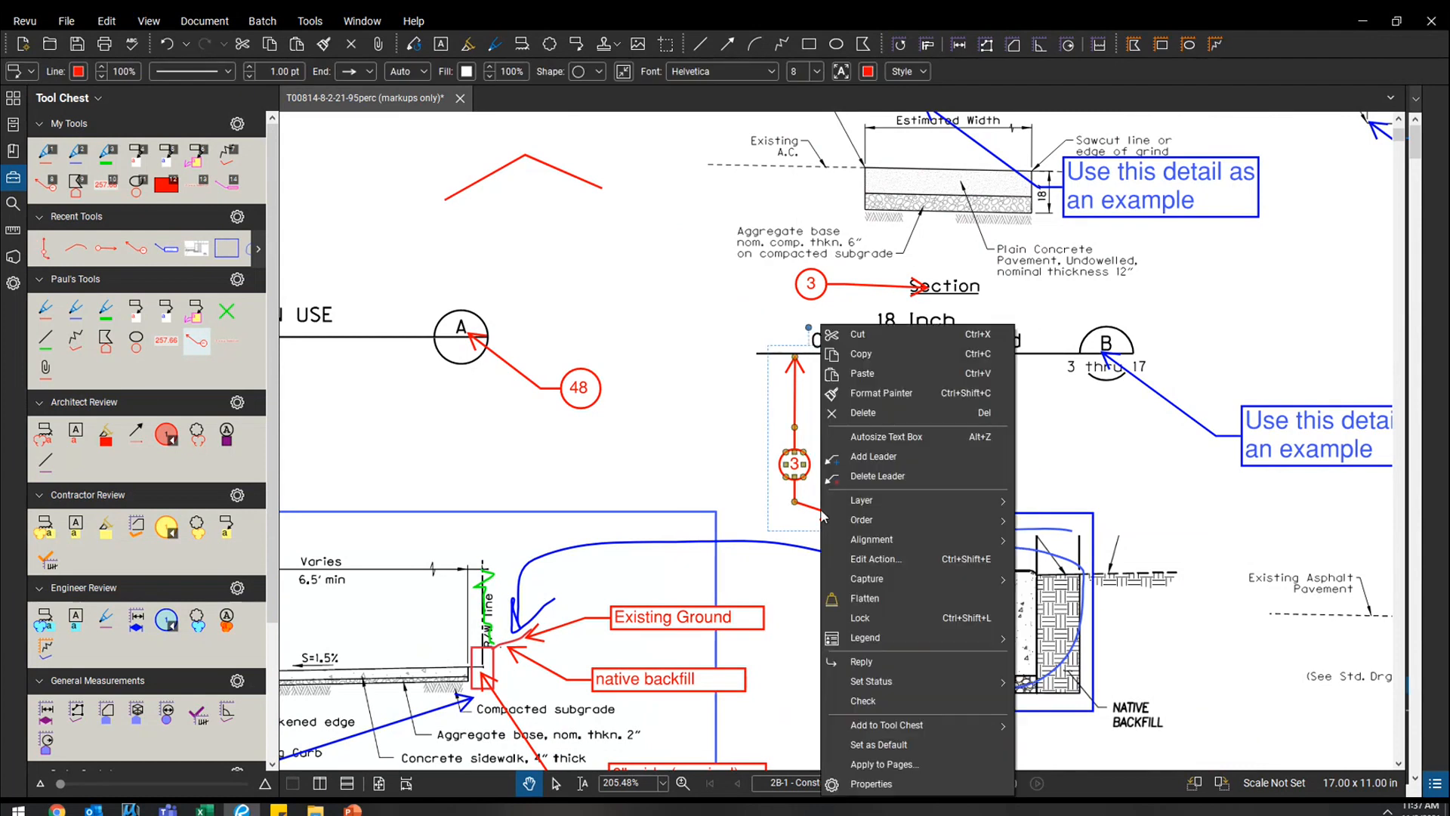
pyautogui.click(737, 483)
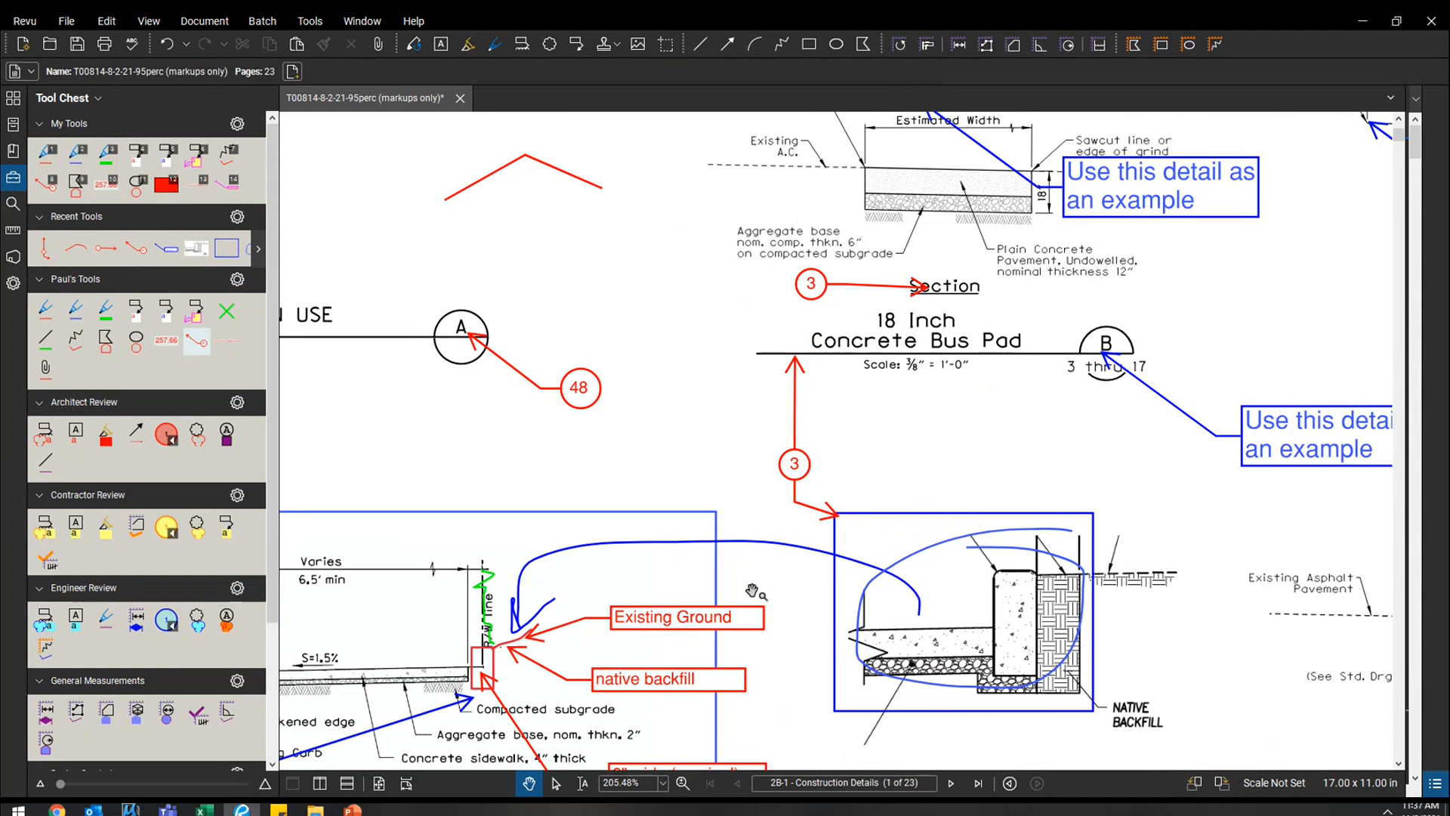
# Step: Enlarge the text box of the Existing Ground callout above detail A well beyond its text
pyautogui.rightClick(612, 265)
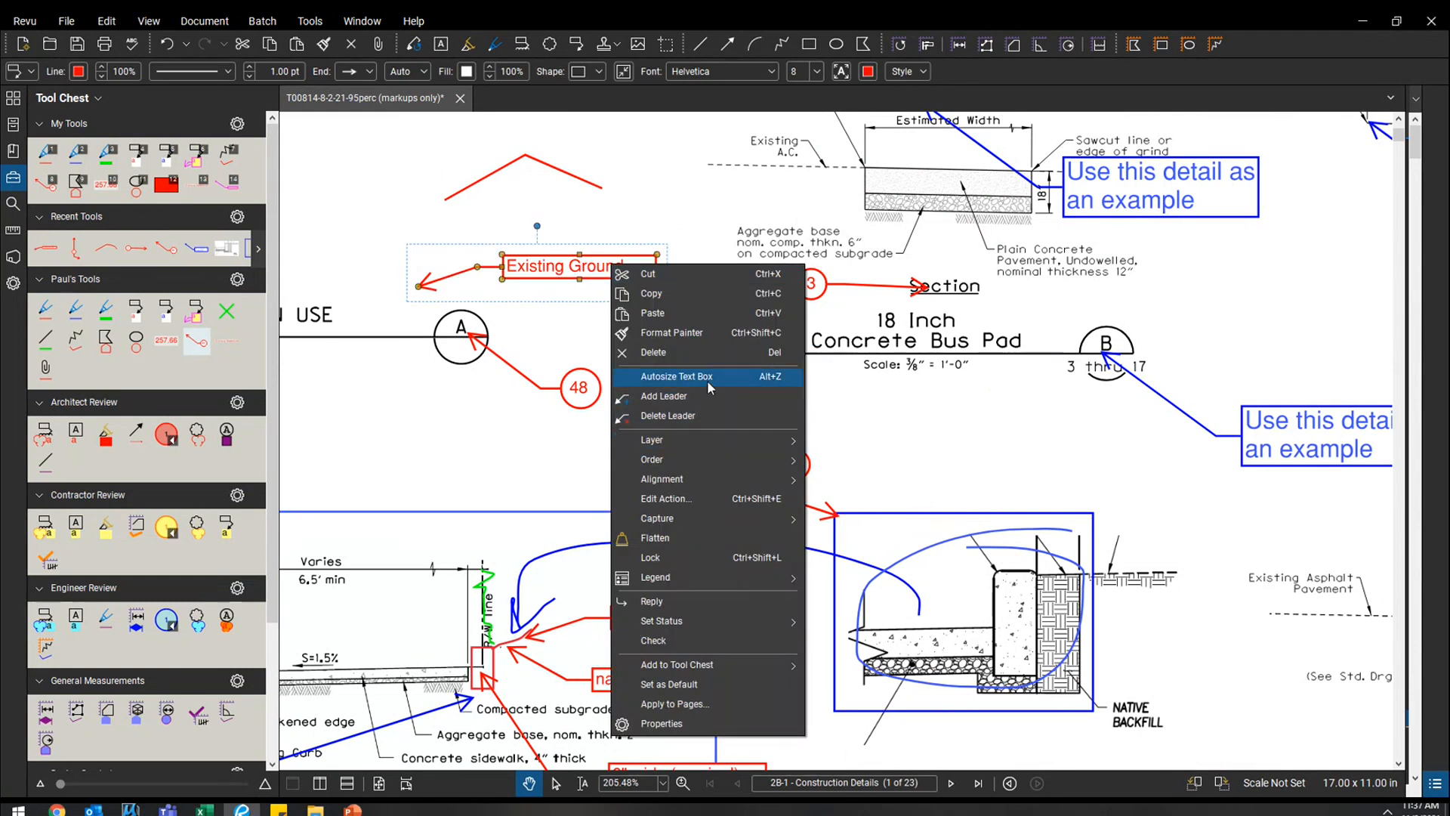
pyautogui.click(673, 332)
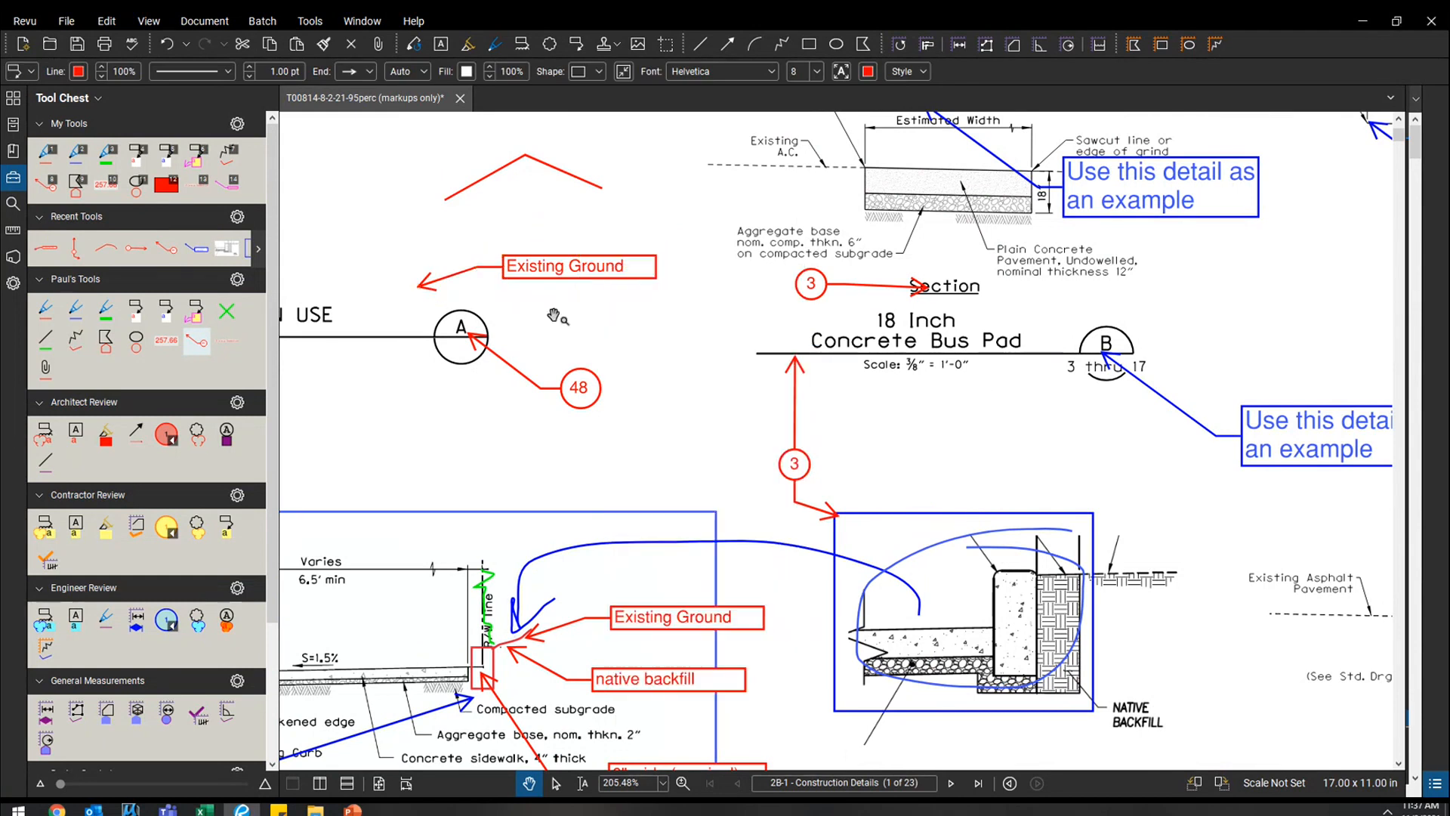
pyautogui.click(654, 274)
pyautogui.moveTo(656, 277); pyautogui.dragTo(680, 324)
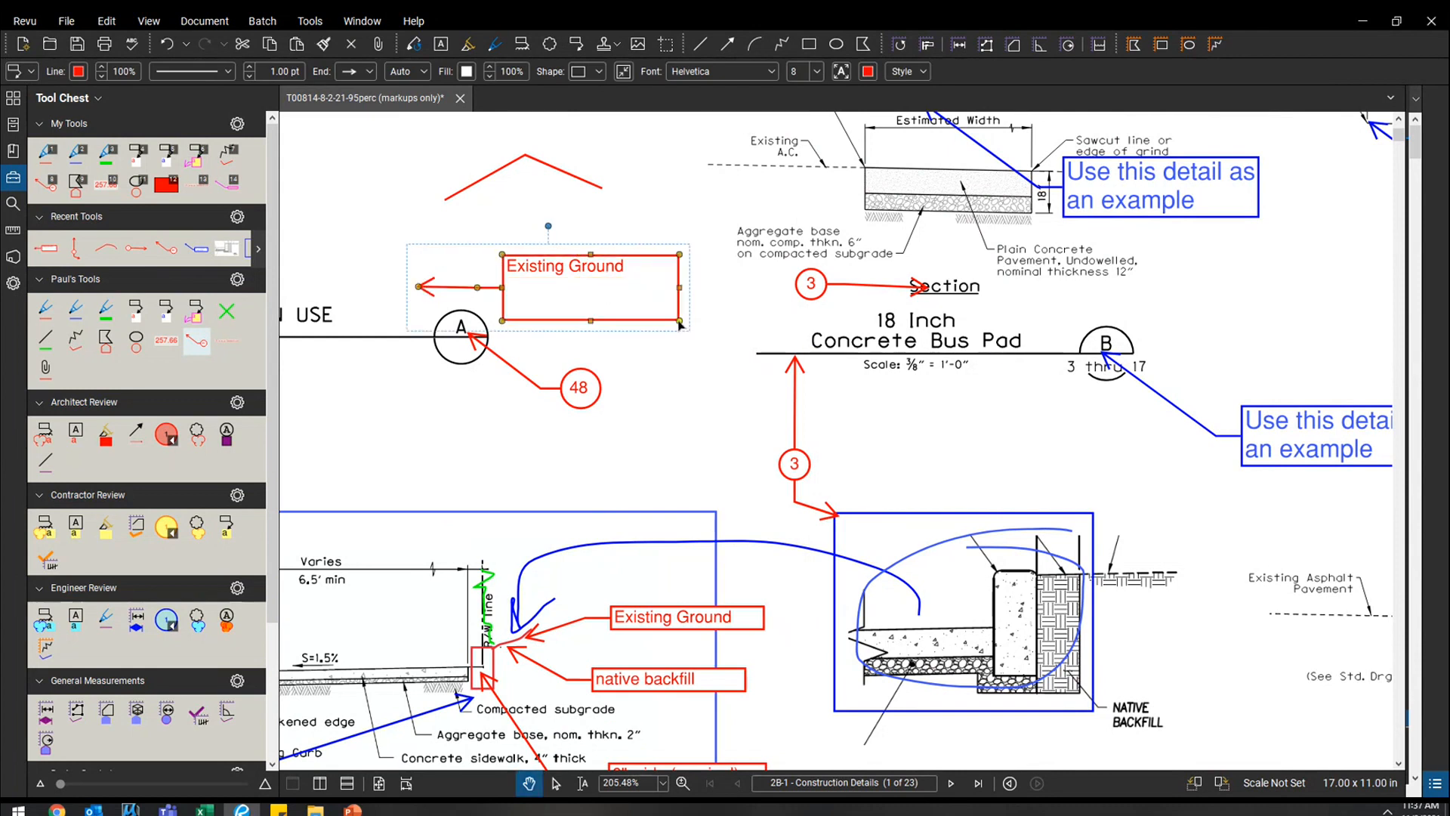
pyautogui.click(685, 390)
pyautogui.click(626, 274)
pyautogui.moveTo(672, 340); pyautogui.dragTo(732, 397)
# Step: Autosize the upper Existing Ground callout's text box and make the box oversized again
pyautogui.rightClick(692, 326)
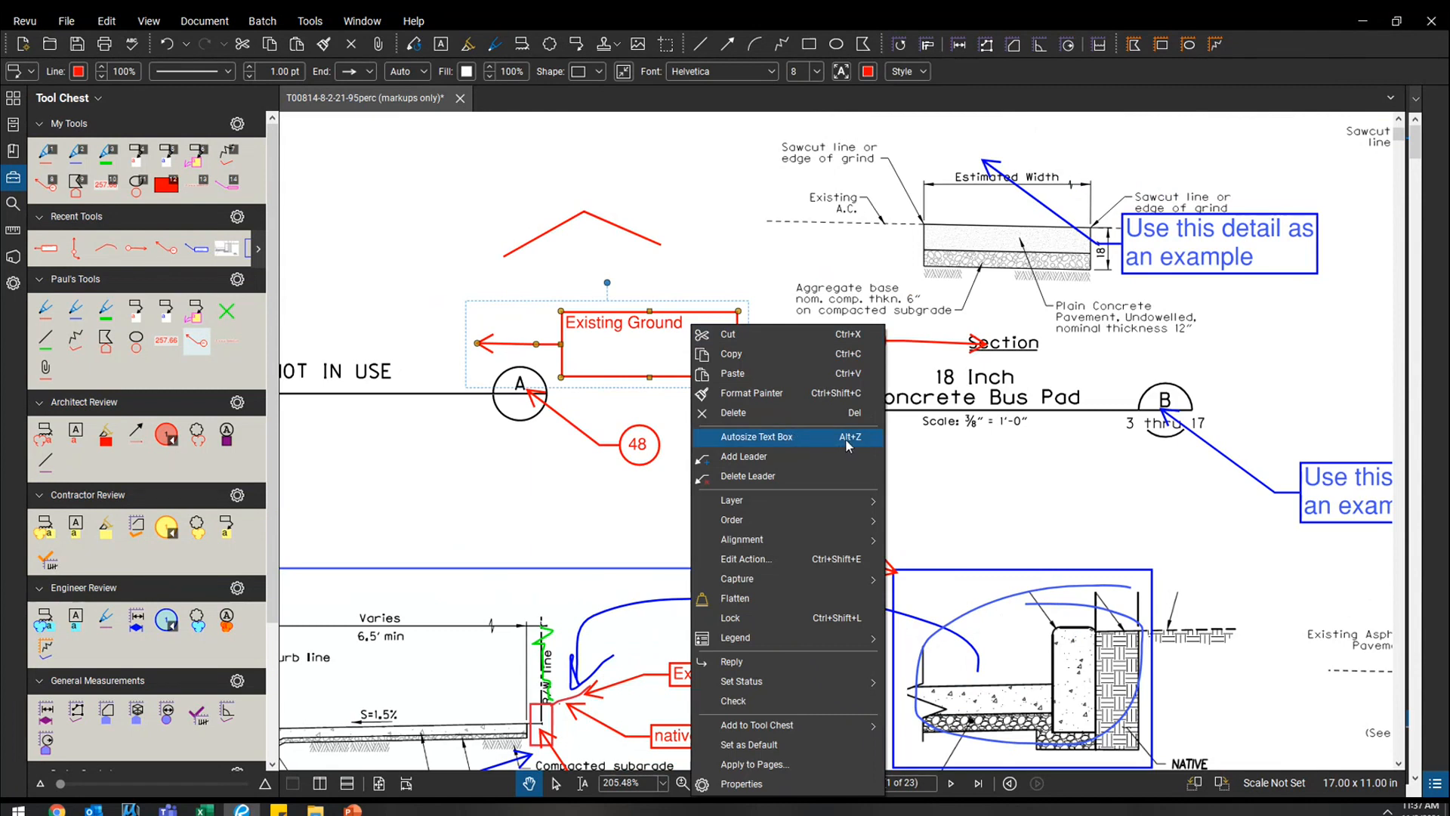
pyautogui.click(824, 439)
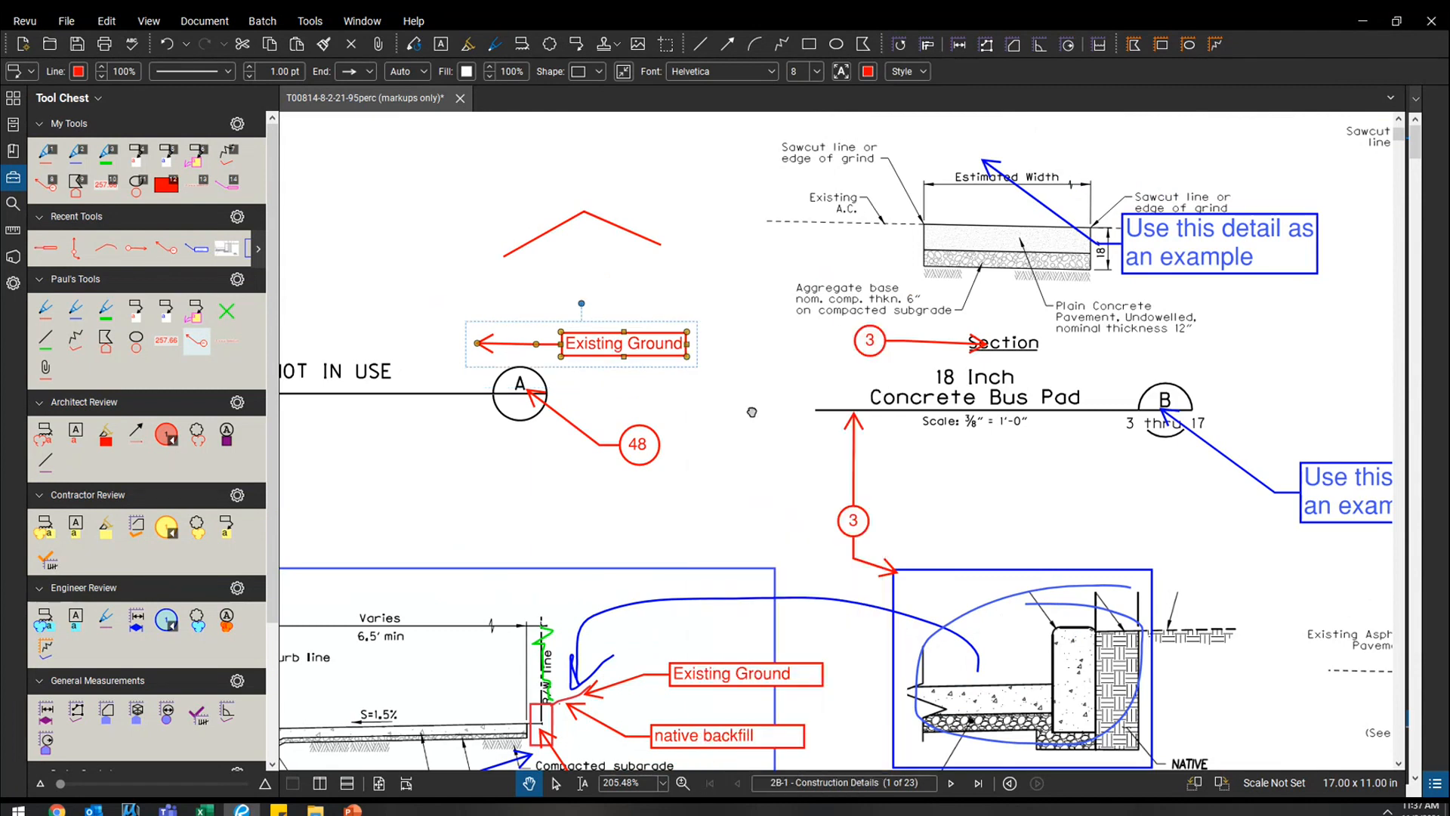
pyautogui.click(751, 411)
pyautogui.hotkey('ctrl', 'z')
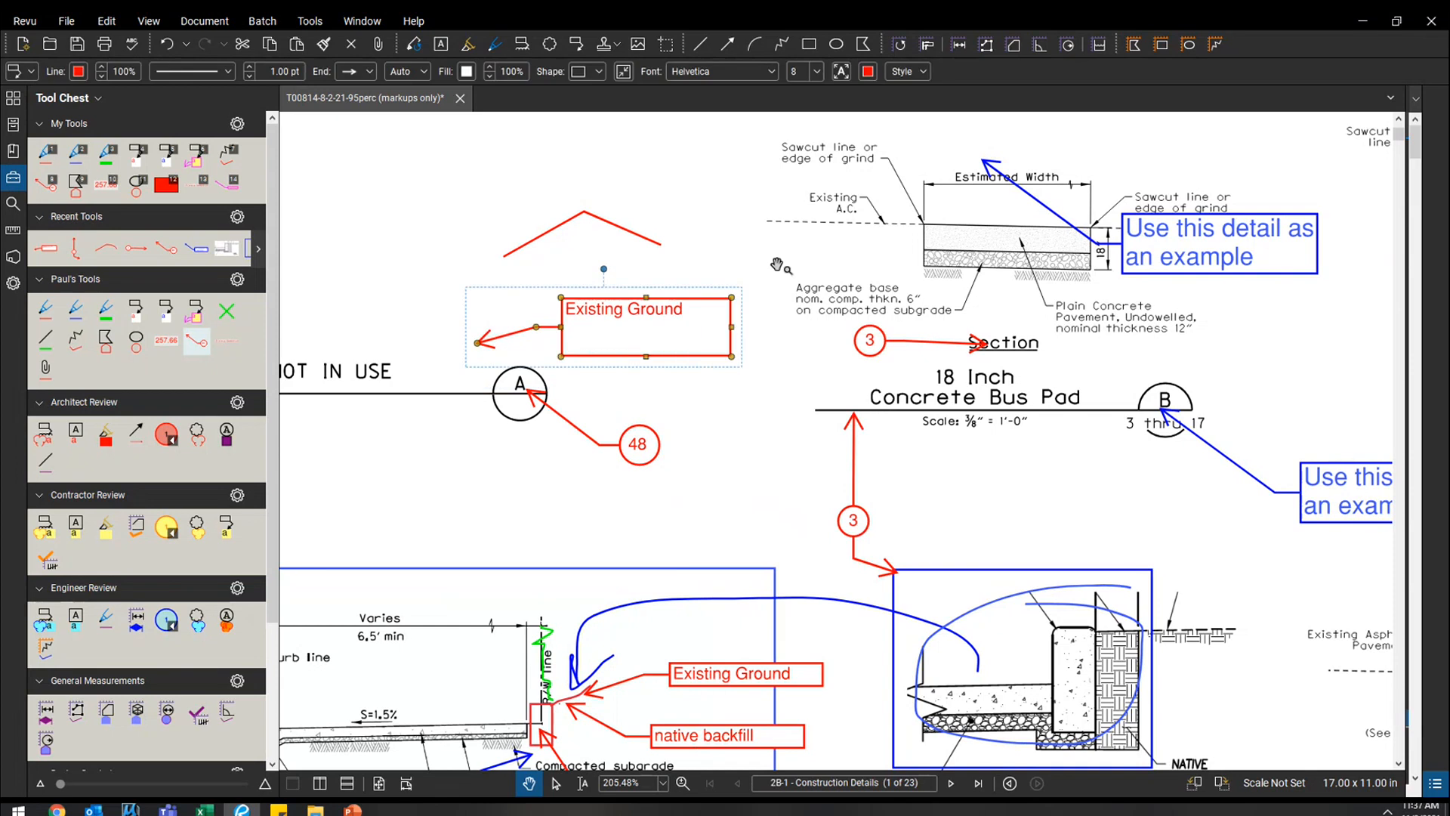
# Step: Autosize the oversized Existing Ground callout above detail A so its box fits the text
pyautogui.click(777, 264)
pyautogui.doubleClick(703, 330)
pyautogui.click(742, 274)
pyautogui.hotkey('alt', 'z')
pyautogui.click(719, 274)
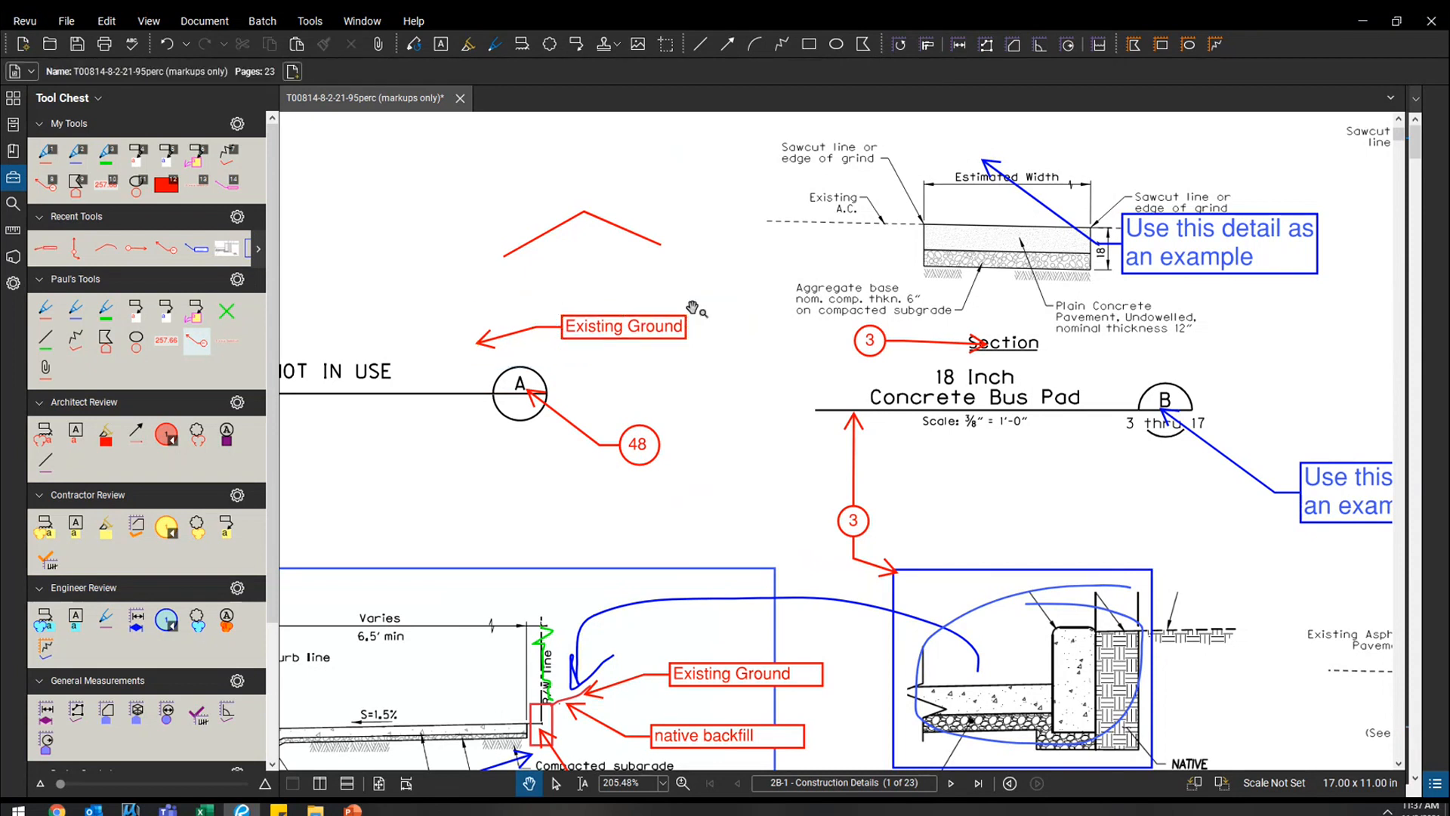
pyautogui.rightClick(659, 331)
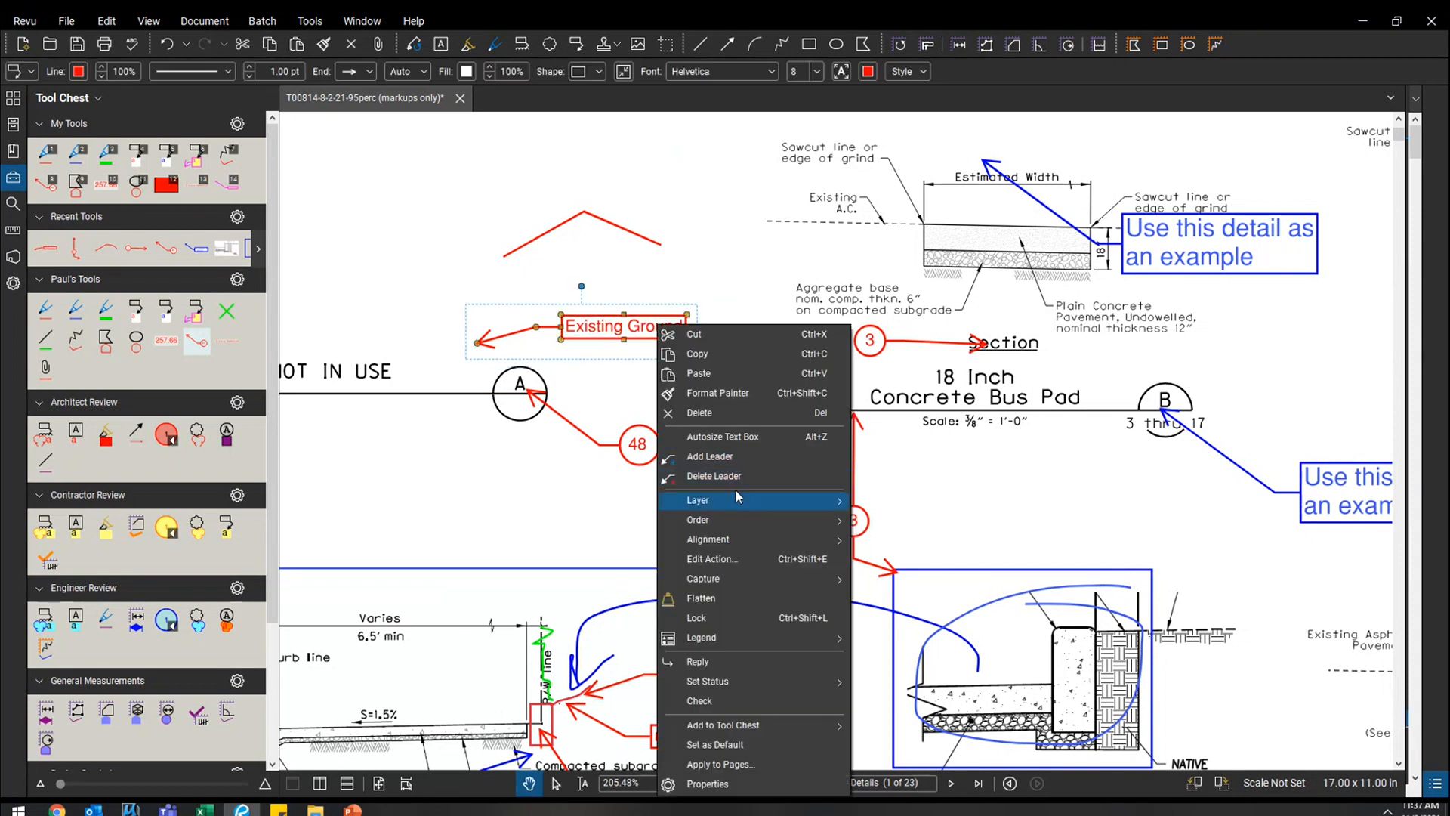
pyautogui.click(737, 302)
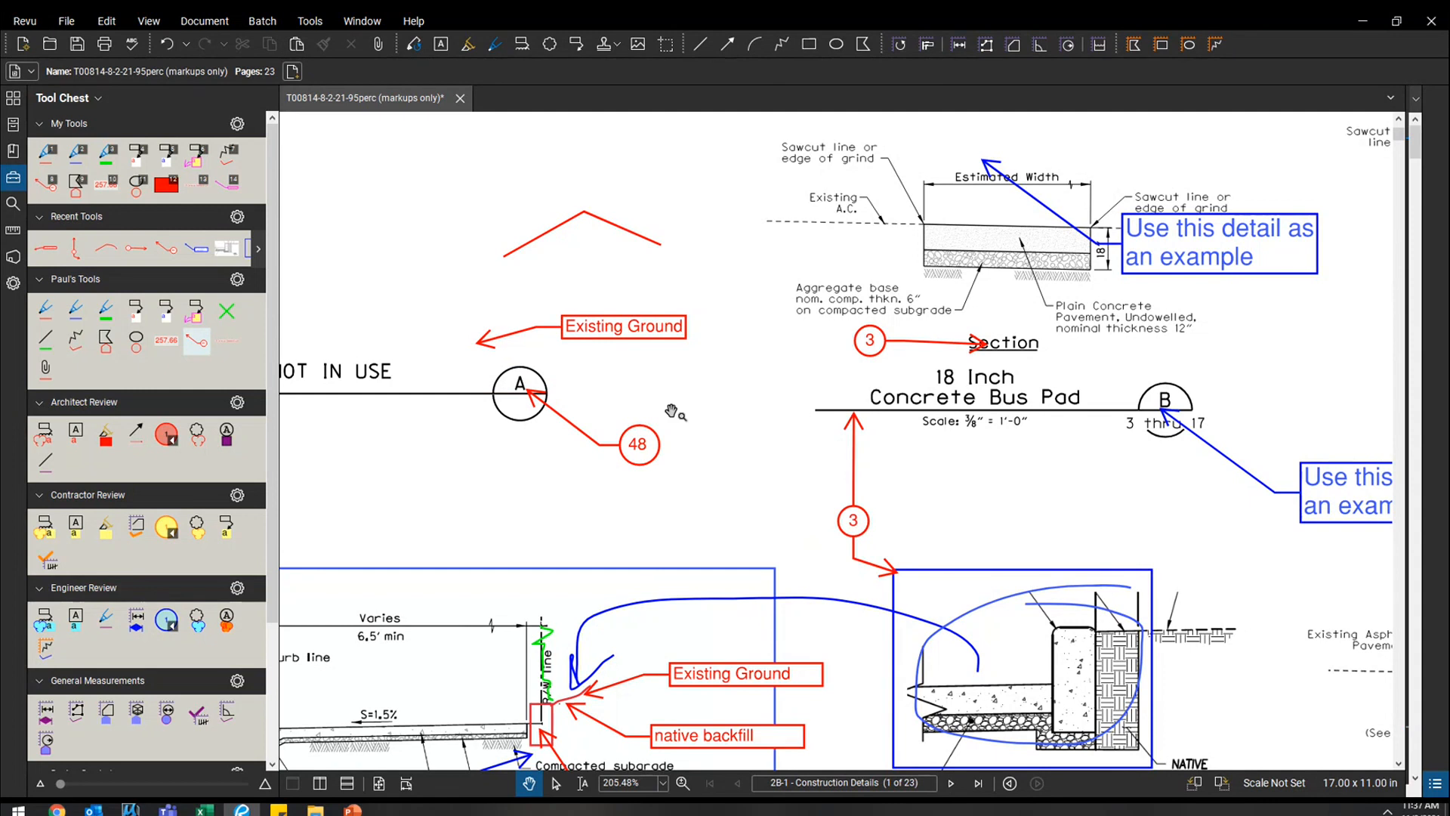
# Step: Turn off Autosize Text Box and Callout Markups in the markup tool preferences
pyautogui.scroll(-3, 751, 359)
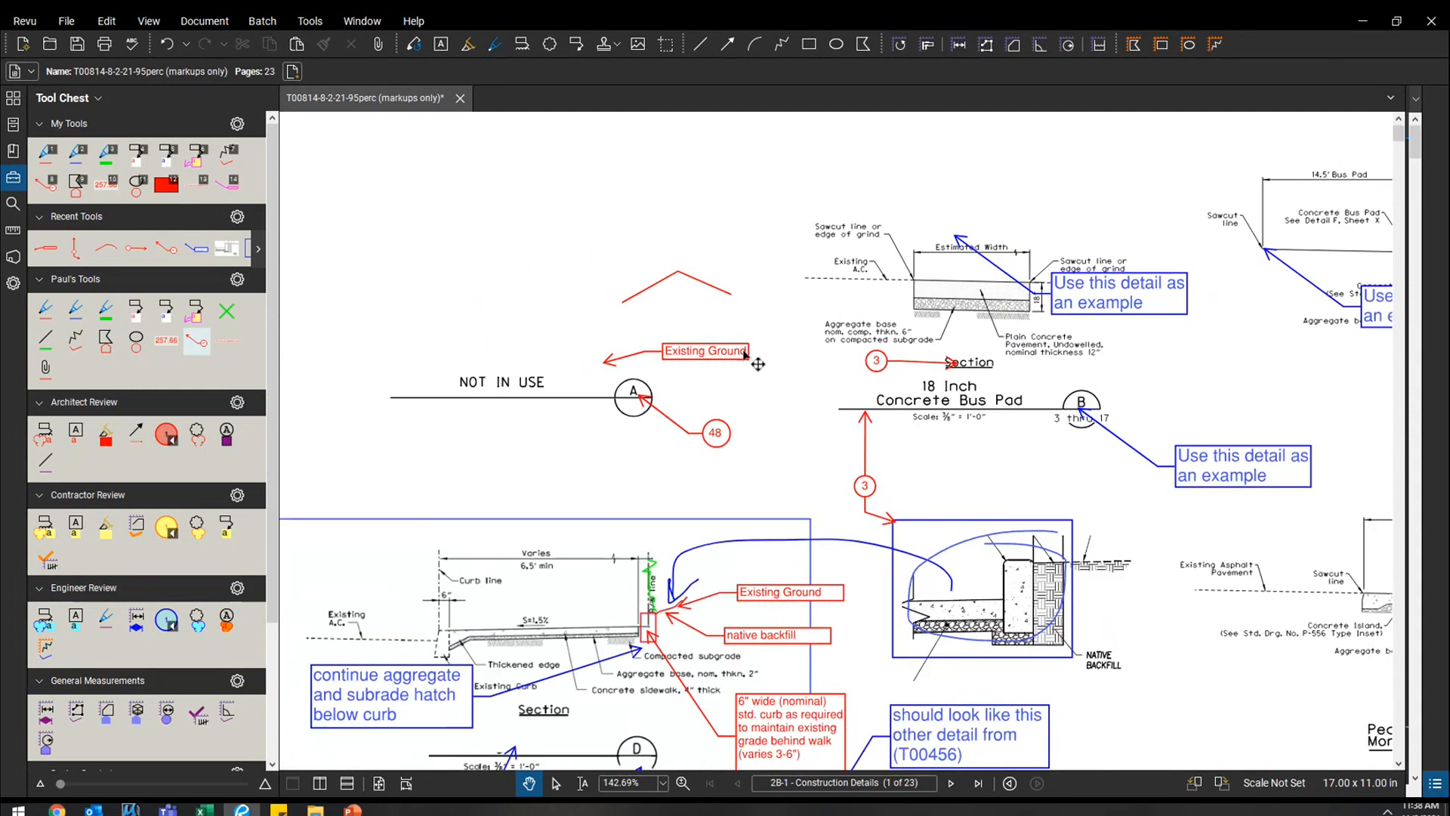
pyautogui.click(25, 20)
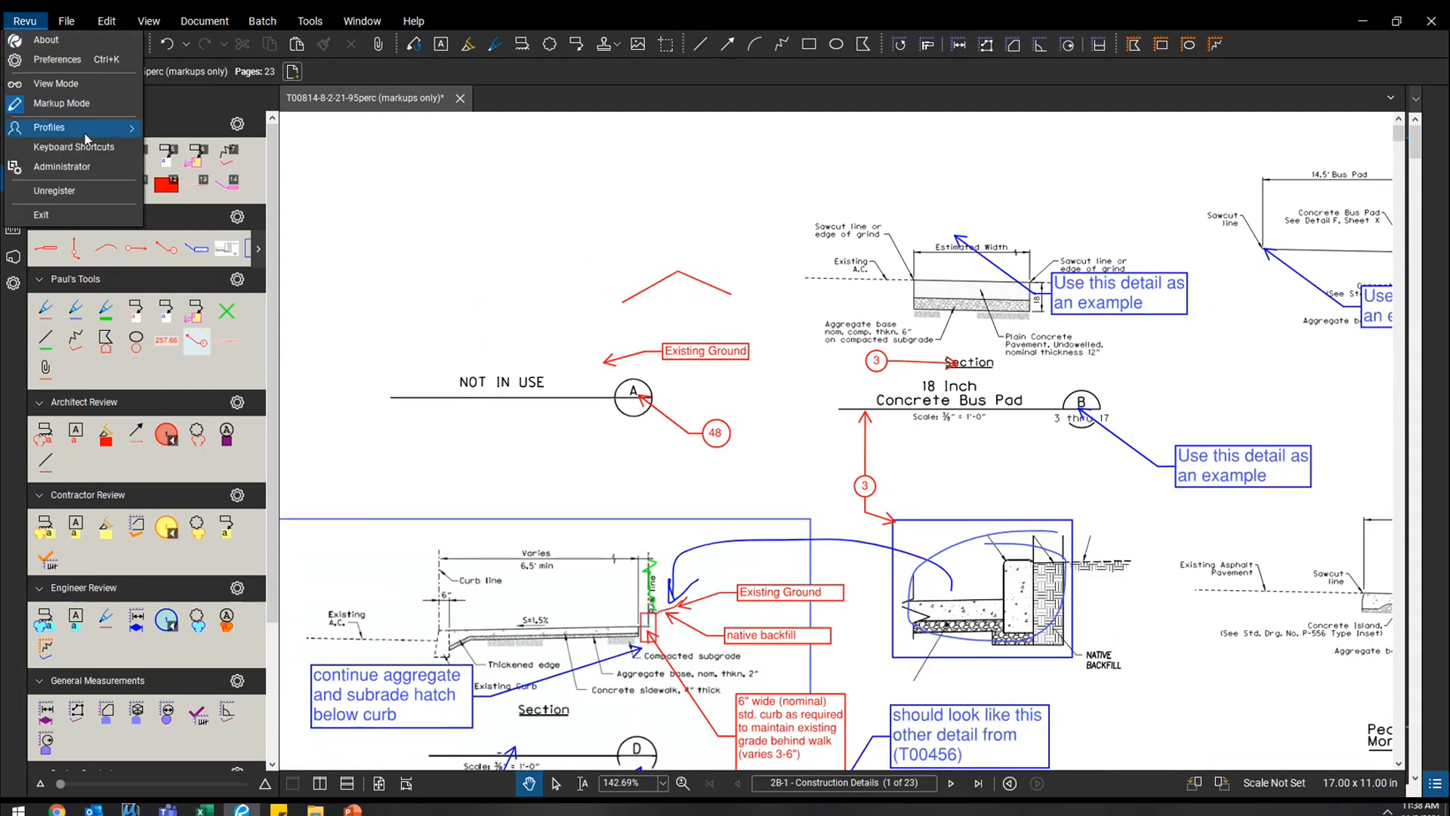
pyautogui.click(78, 63)
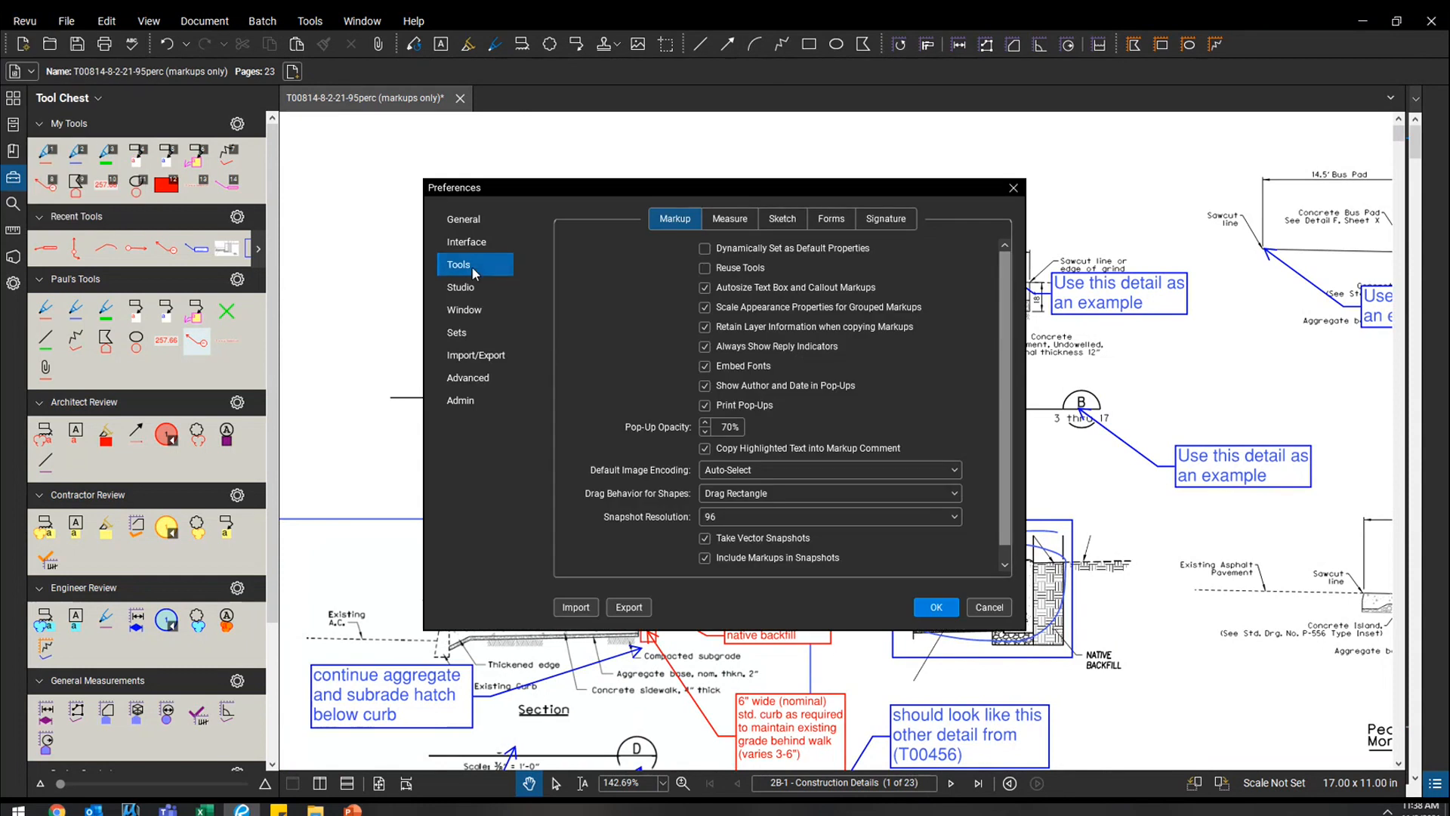
pyautogui.click(733, 287)
pyautogui.click(939, 608)
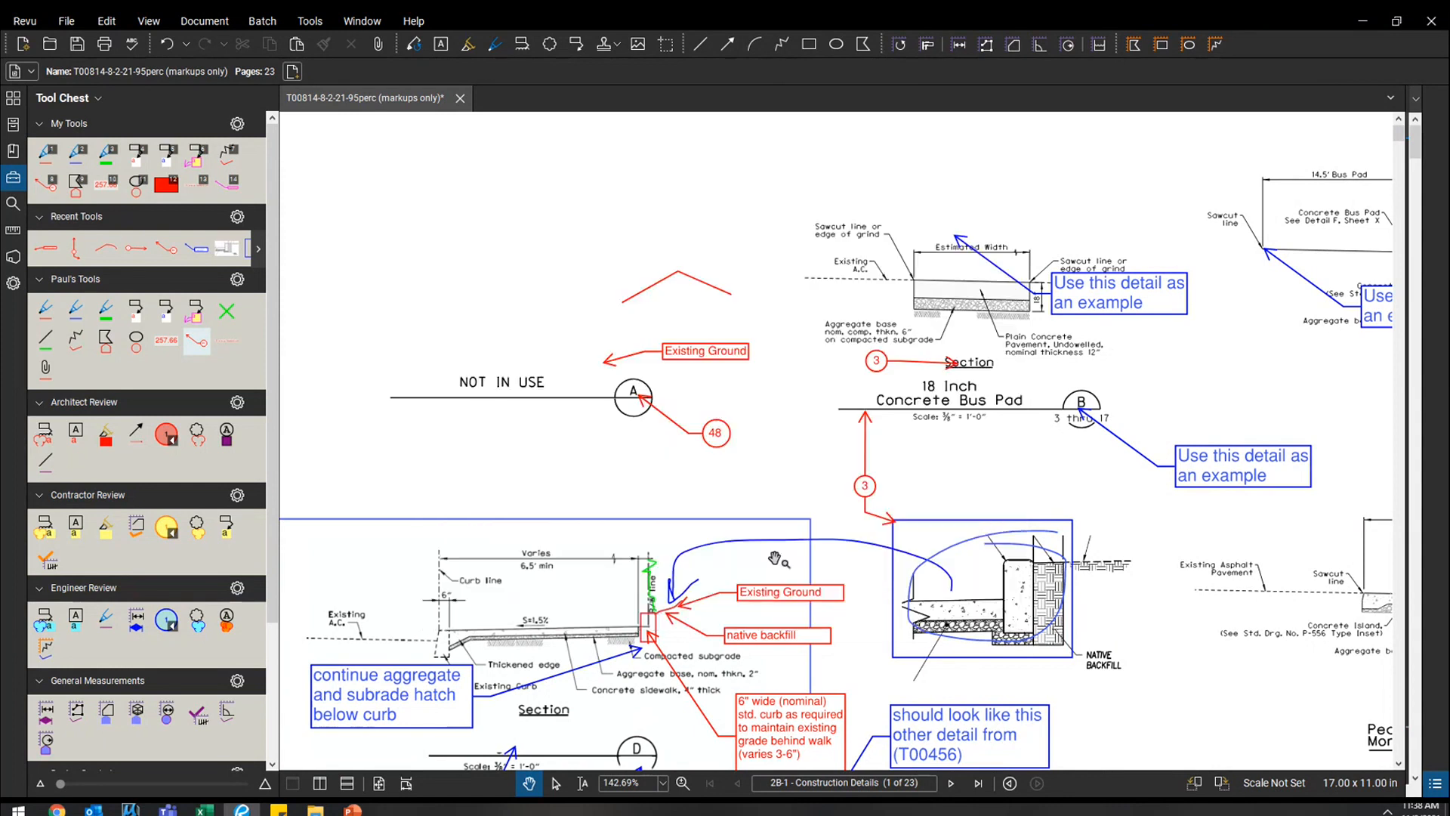
# Step: Add a blue callout reading "asdfsadf" in the blank area above NOT IN USE and autosize its text box
pyautogui.press('5')
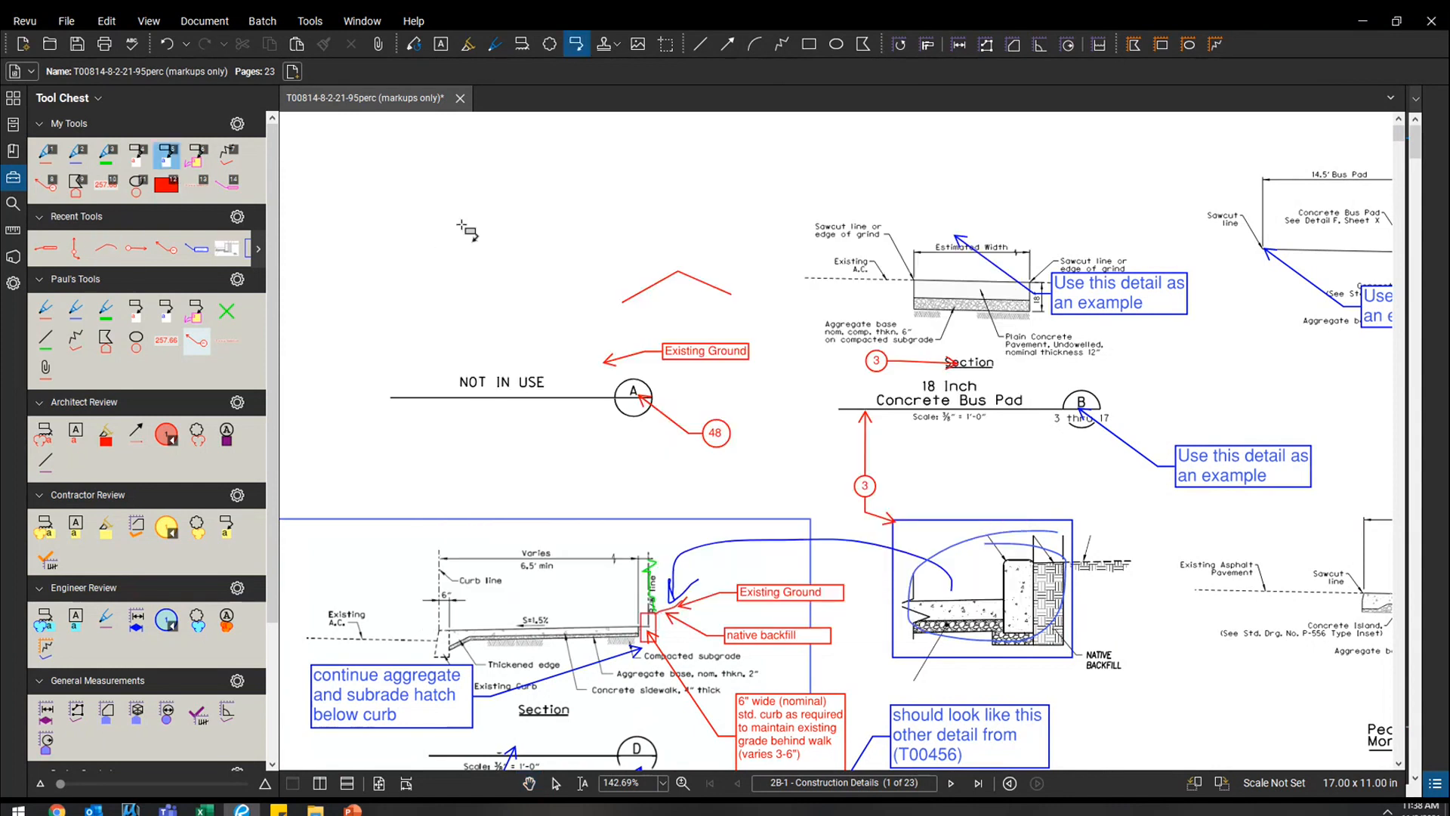
pyautogui.click(479, 229)
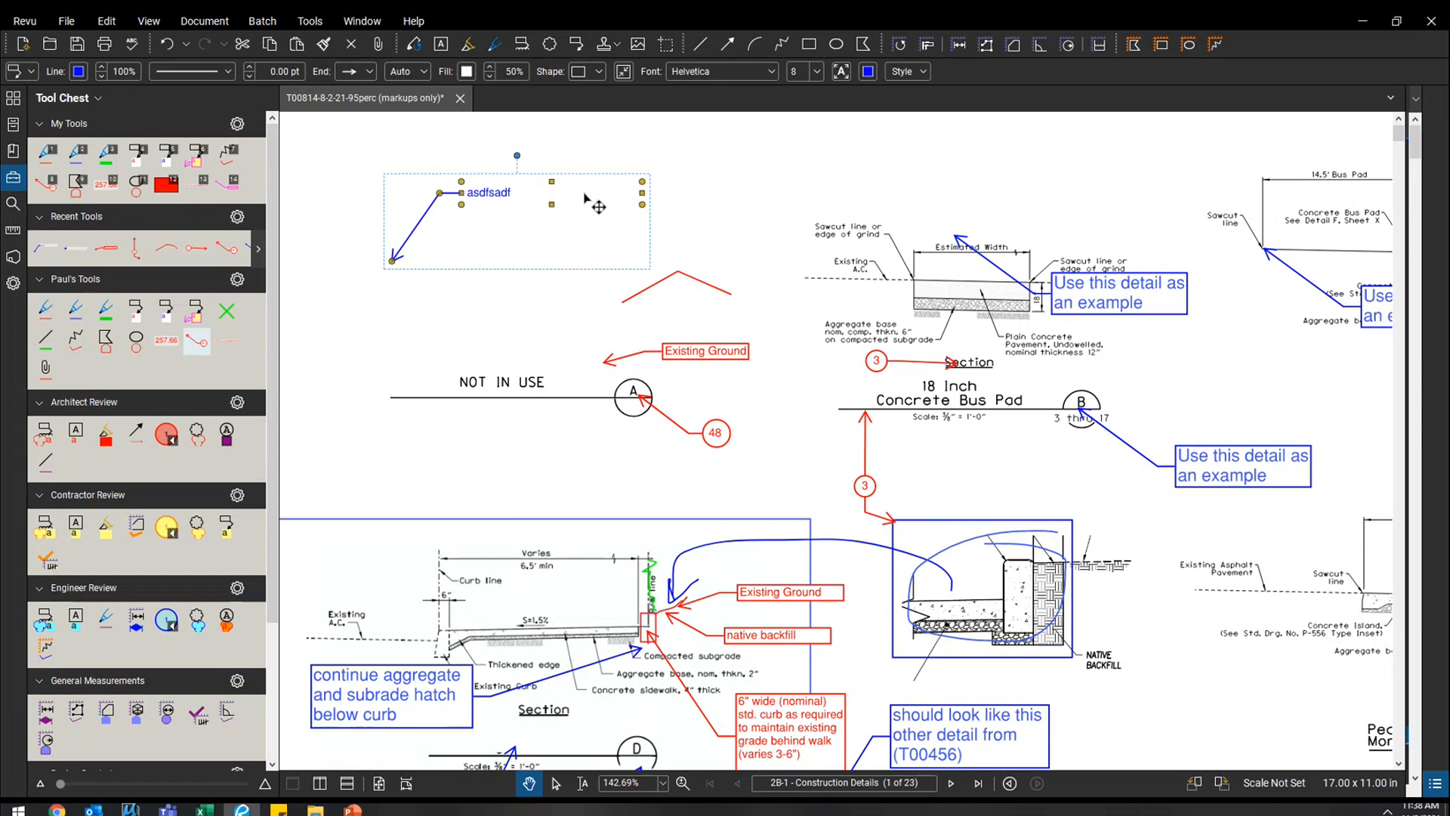
pyautogui.doubleClick(594, 195)
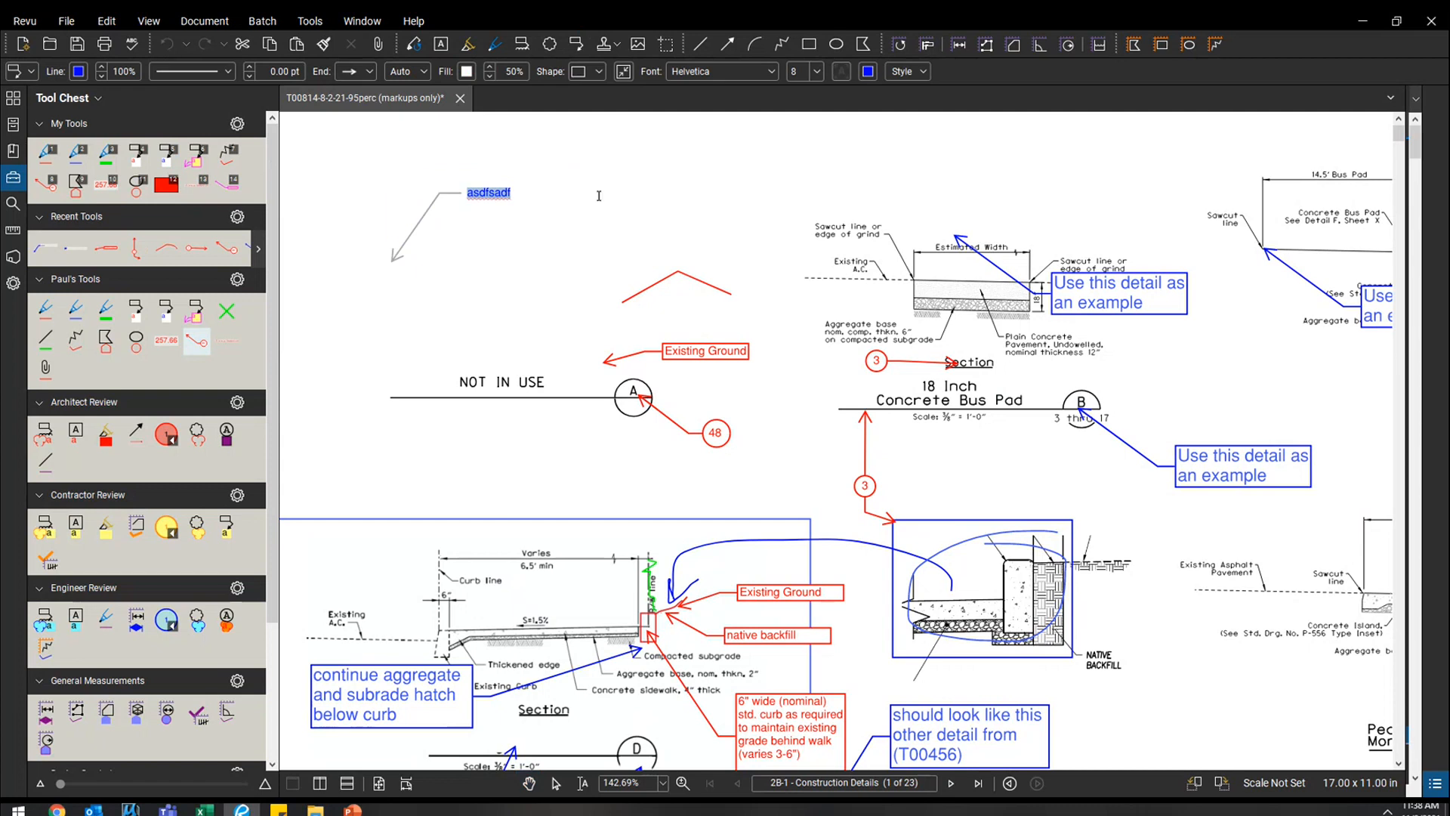
pyautogui.click(666, 175)
pyautogui.hotkey('alt', 'z')
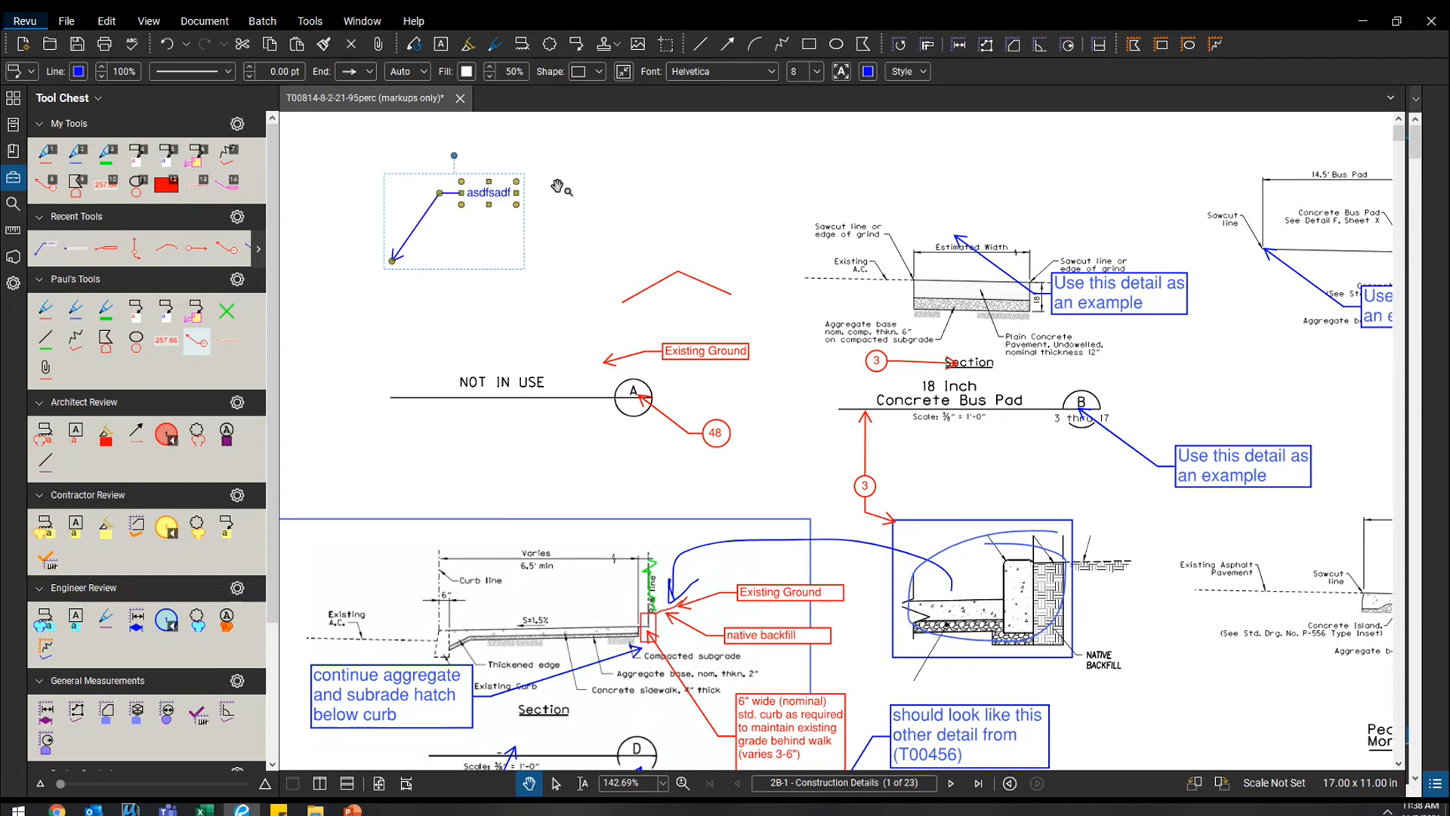
pyautogui.click(688, 184)
# Step: Turn on Autosize Text Box and Callout Markups in the markup tool preferences
pyautogui.click(27, 21)
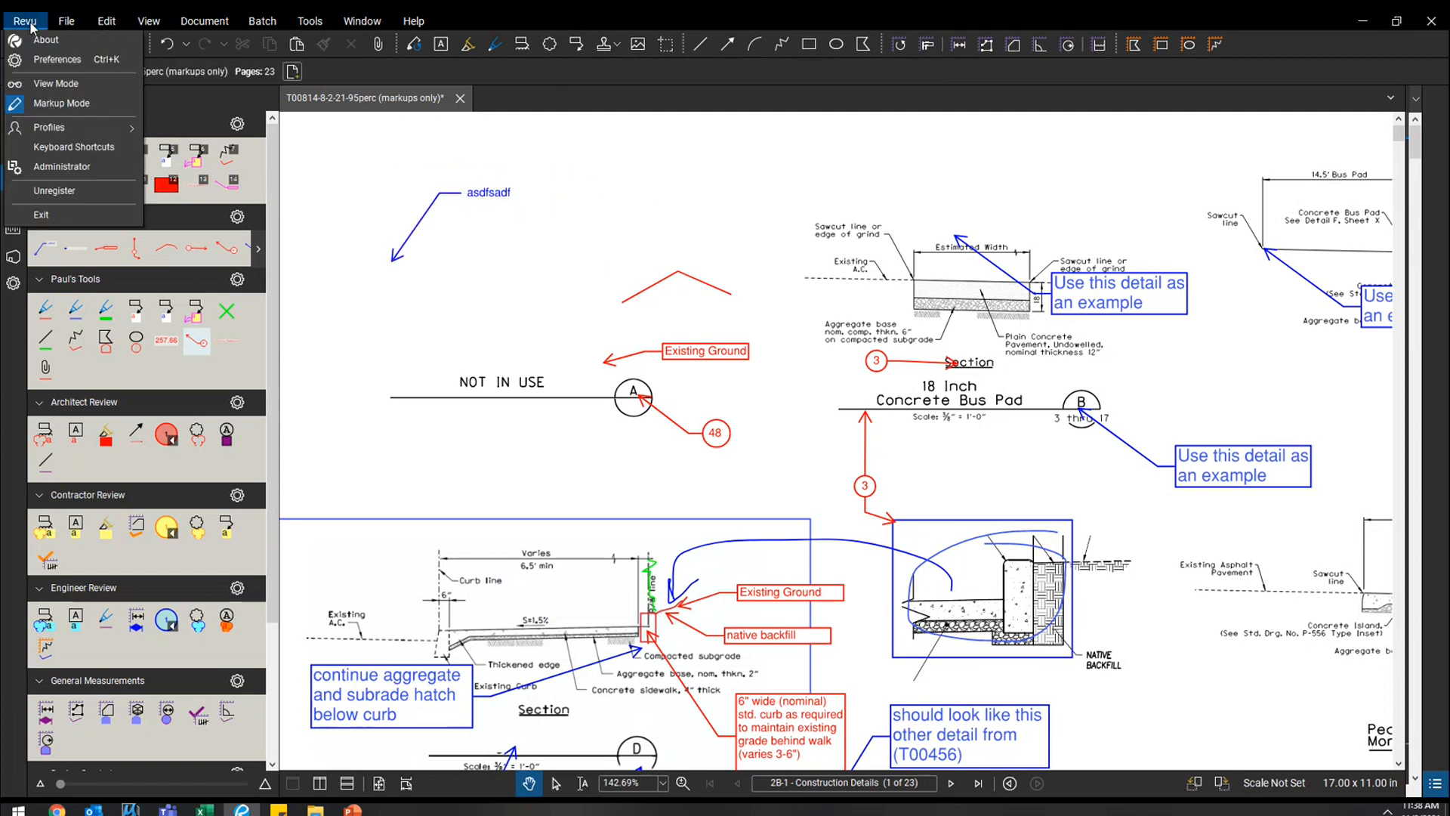
pyautogui.click(58, 59)
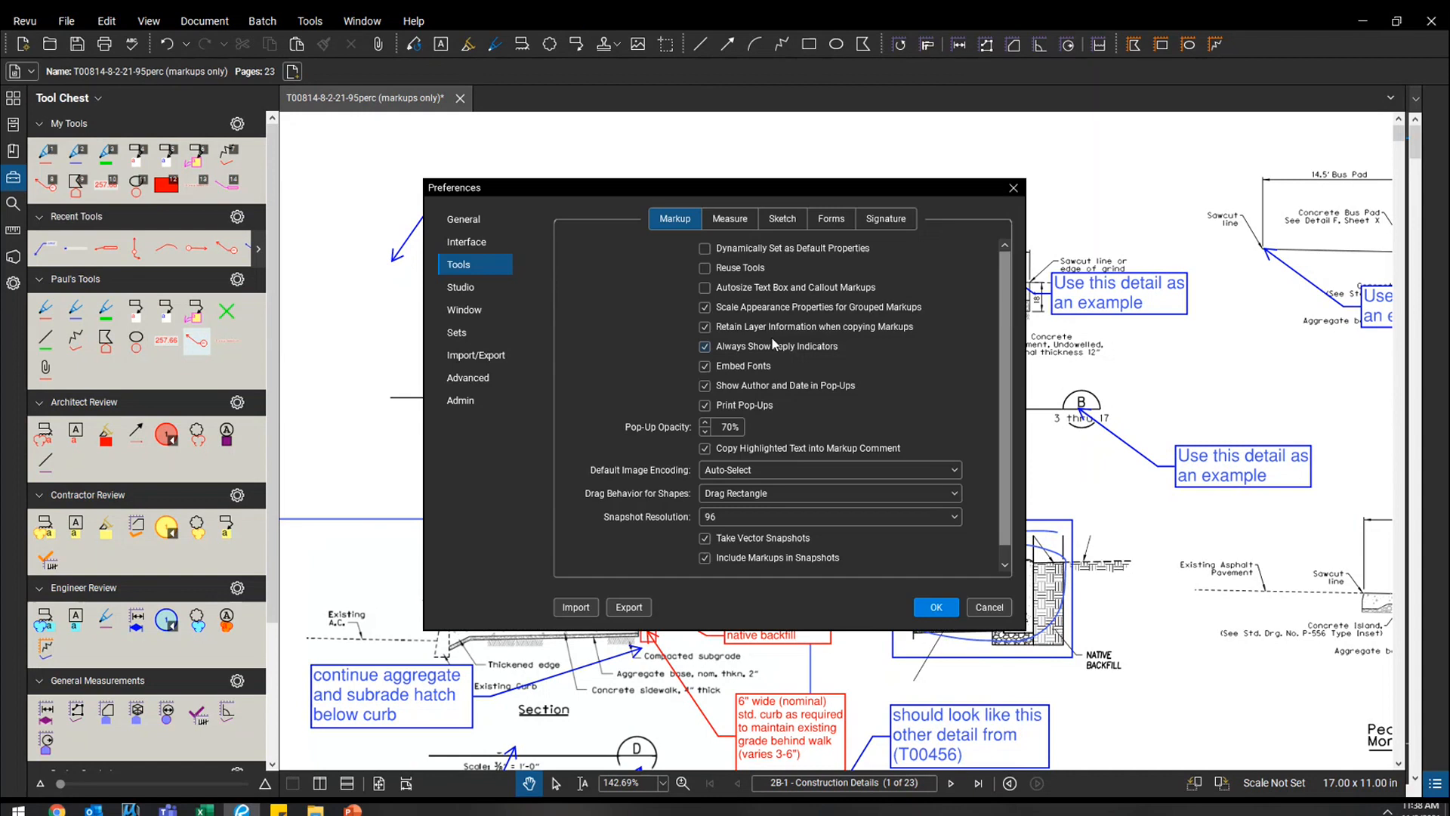
pyautogui.click(758, 287)
pyautogui.click(941, 608)
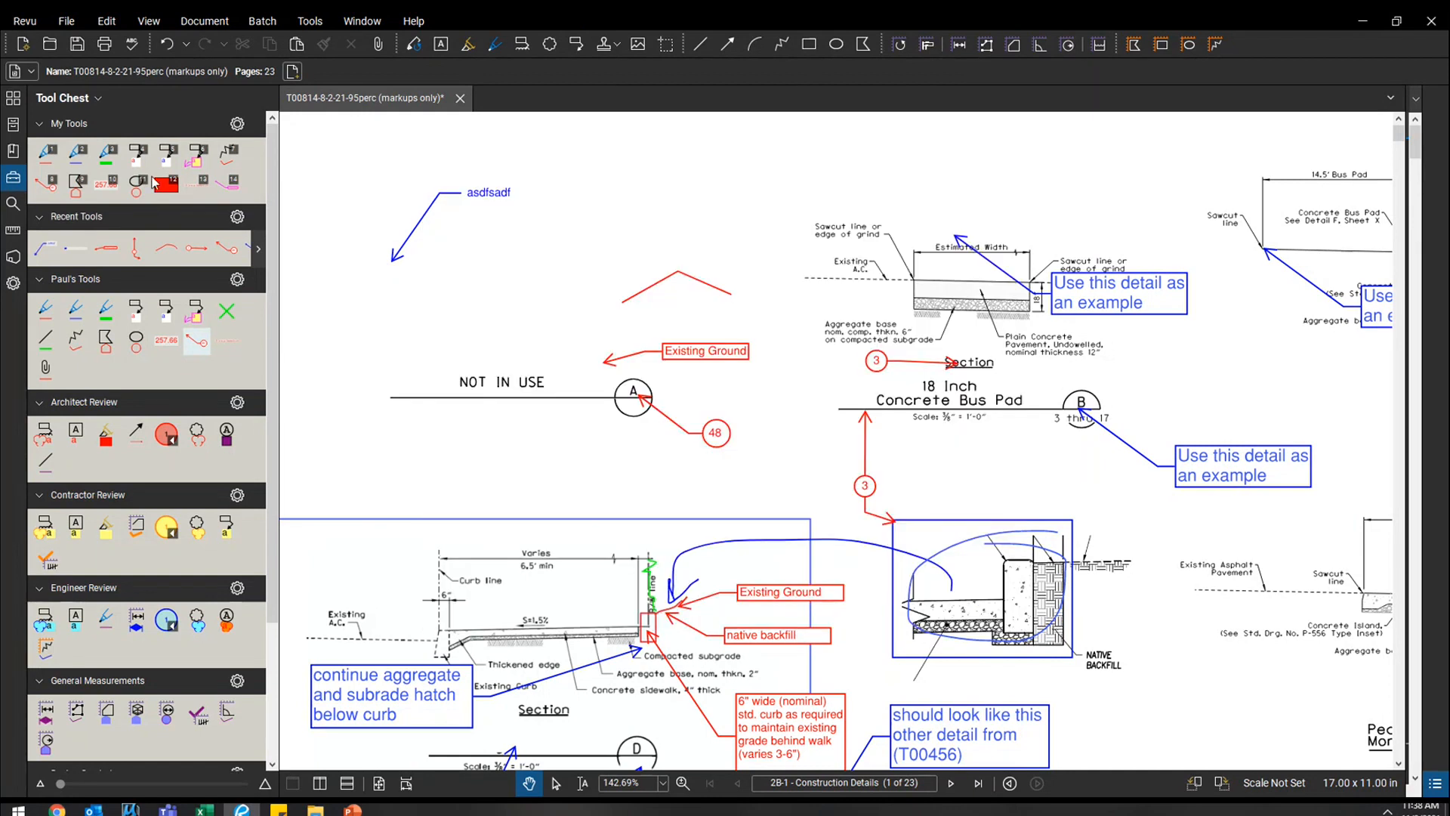
# Step: Add a blue callout reading "asgasdg" beside the "asdfsadf" callout, with its arrow pointing down toward NOT IN USE
pyautogui.click(166, 151)
pyautogui.click(480, 283)
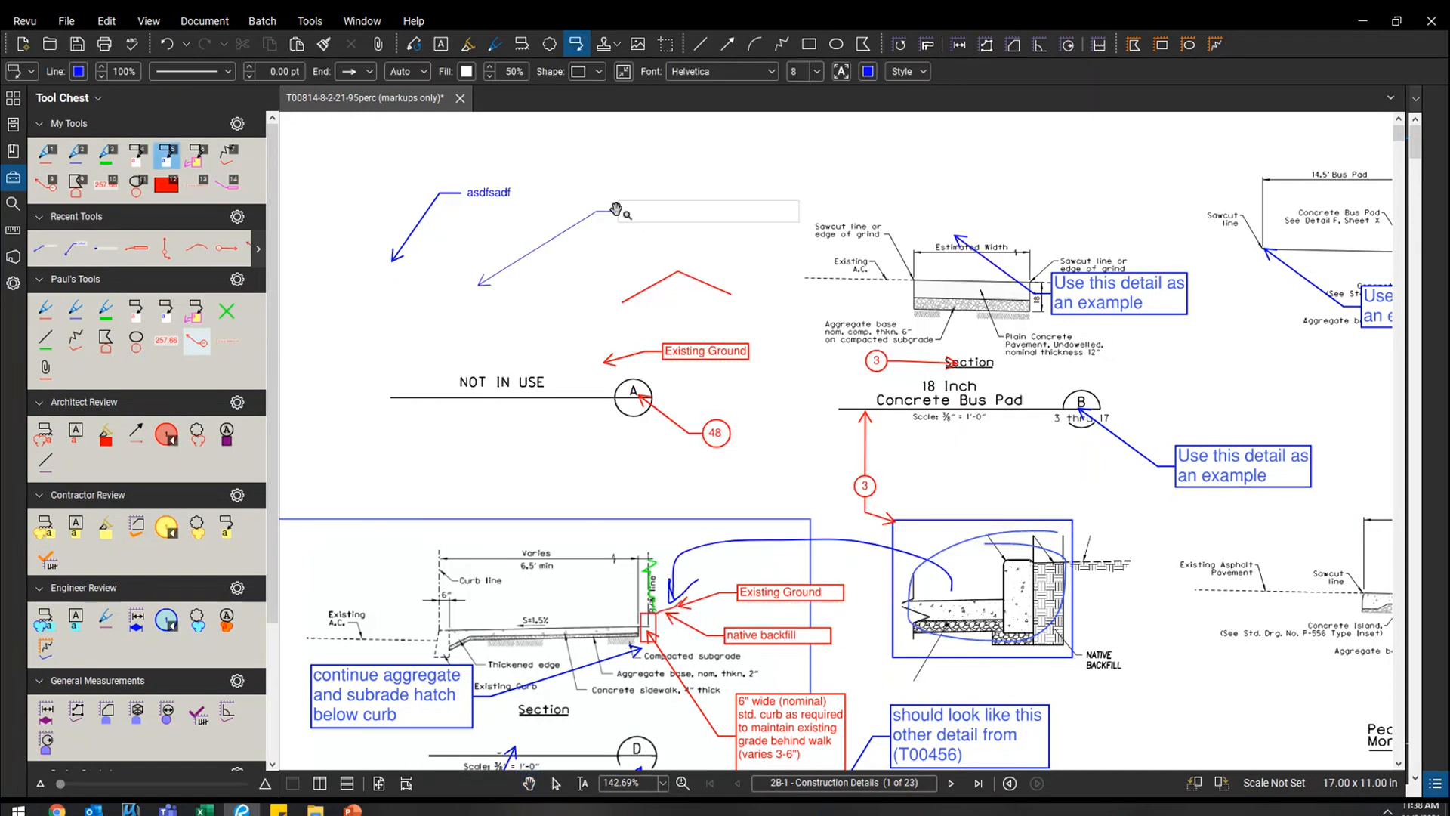
pyautogui.click(616, 210)
pyautogui.write('asgasdg')
pyautogui.press('Escape')
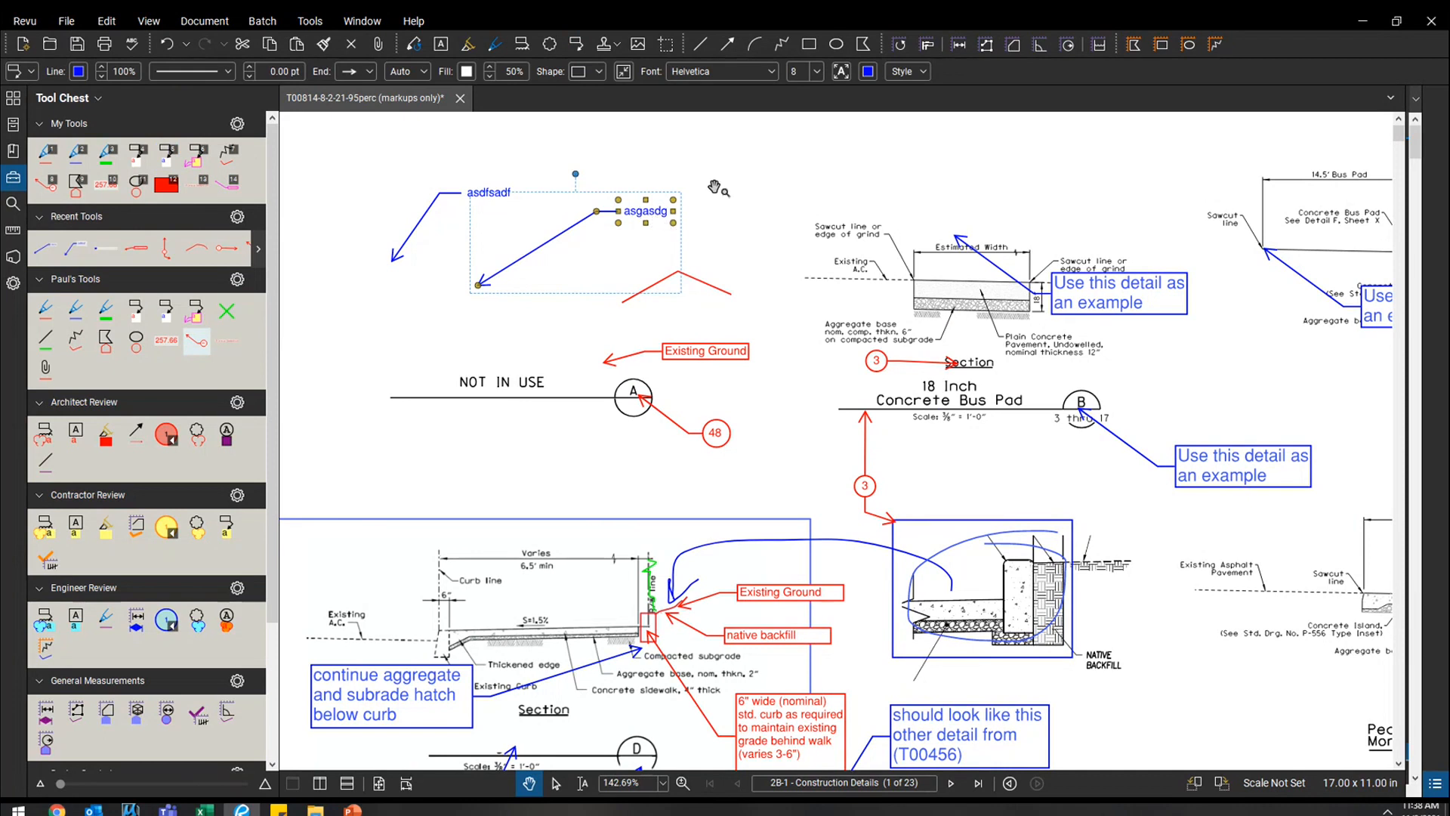
# Step: Add another "asgasdg" callout pointing at the previous one's text, enlarge its text box and open the text for editing
pyautogui.moveTo(714, 187)
pyautogui.mouseDown()
pyautogui.moveTo(666, 165)
pyautogui.moveTo(665, 196)
pyautogui.mouseUp()
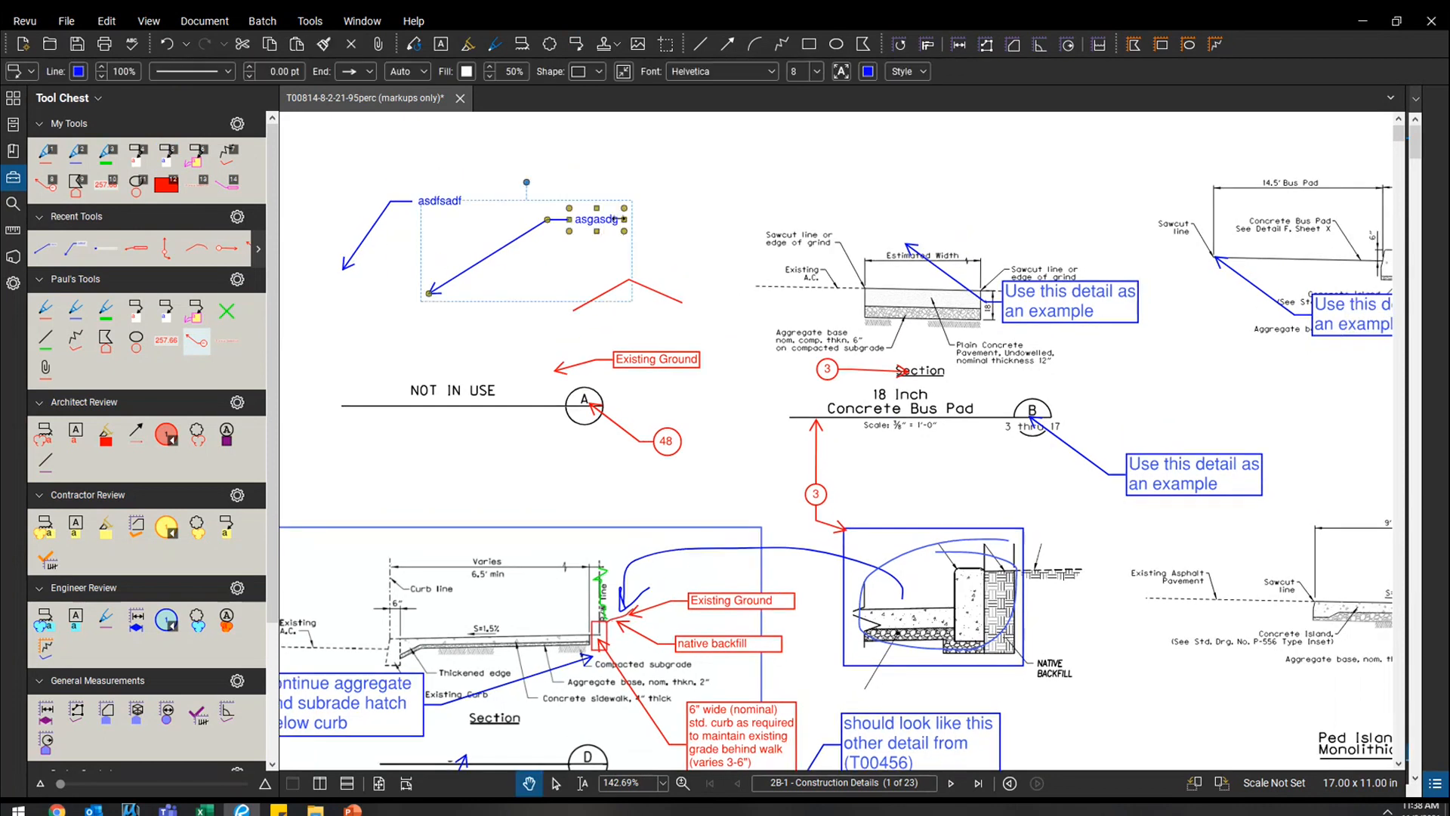
pyautogui.moveTo(820, 158); pyautogui.dragTo(850, 188)
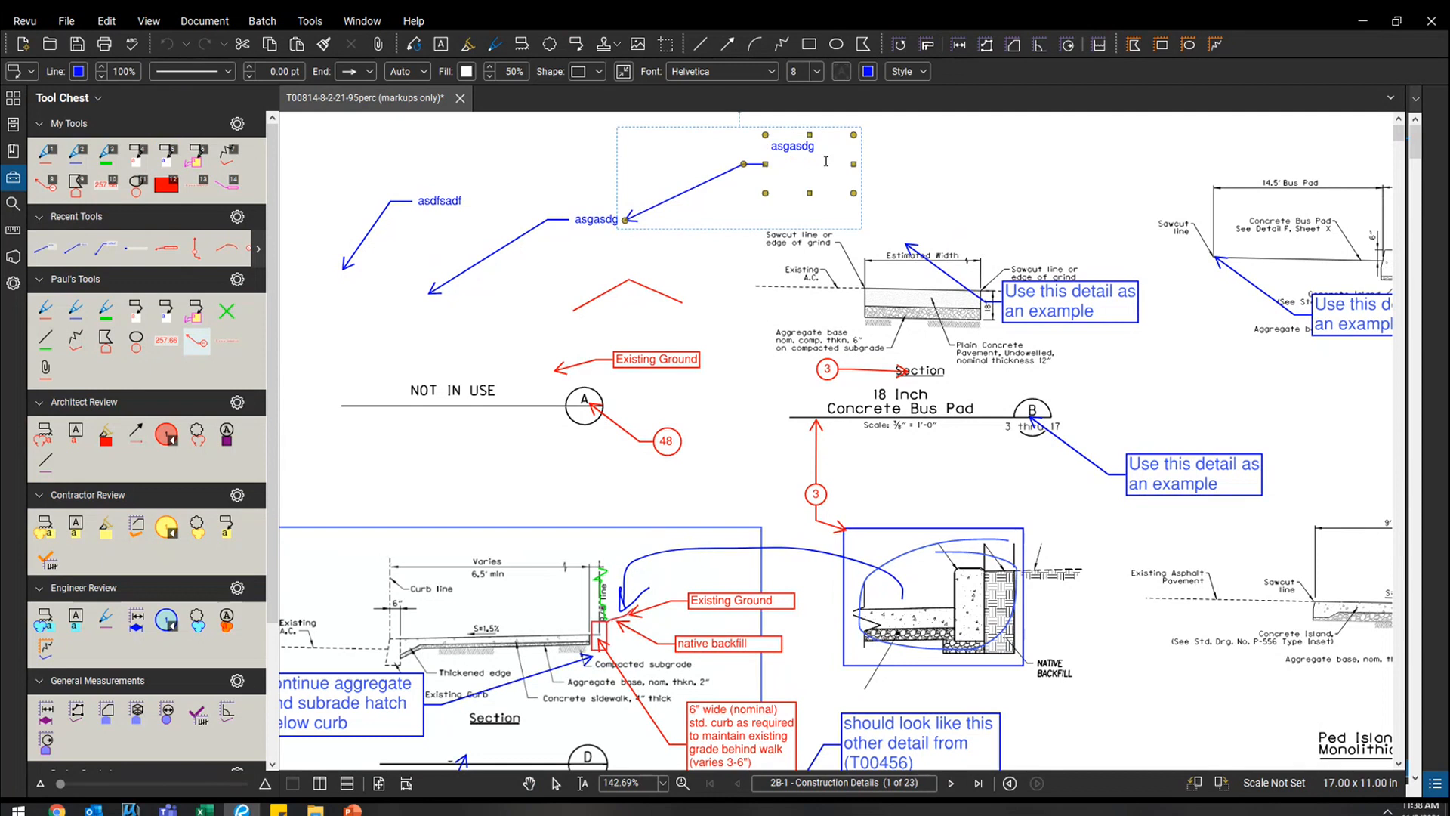
pyautogui.doubleClick(825, 161)
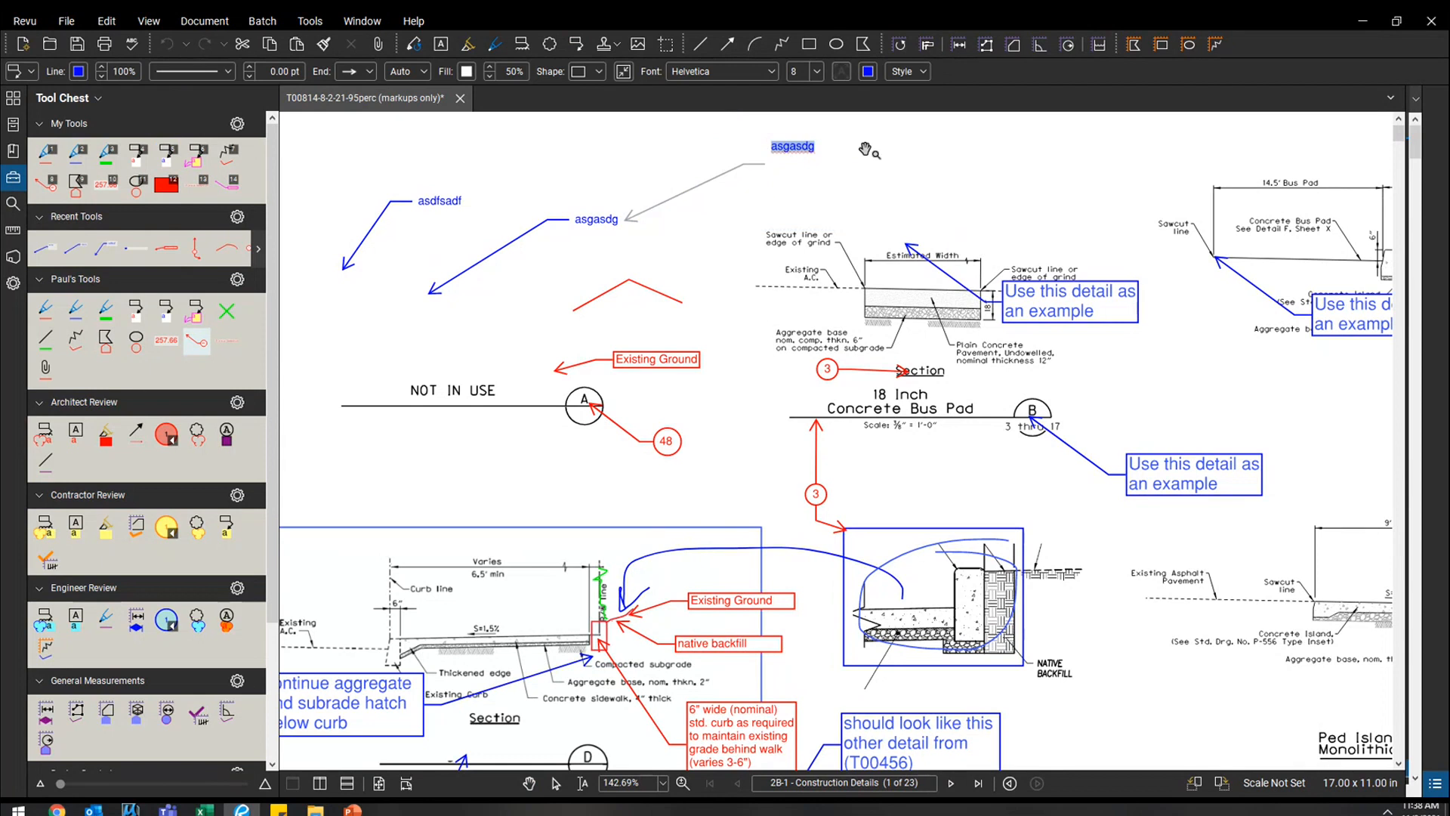
# Step: Copy the "continue aggregate and subrade hatch below curb" callout to below NOT IN USE and replace the copy's text with "test"
pyautogui.doubleClick(404, 694)
pyautogui.doubleClick(402, 700)
pyautogui.press('Escape')
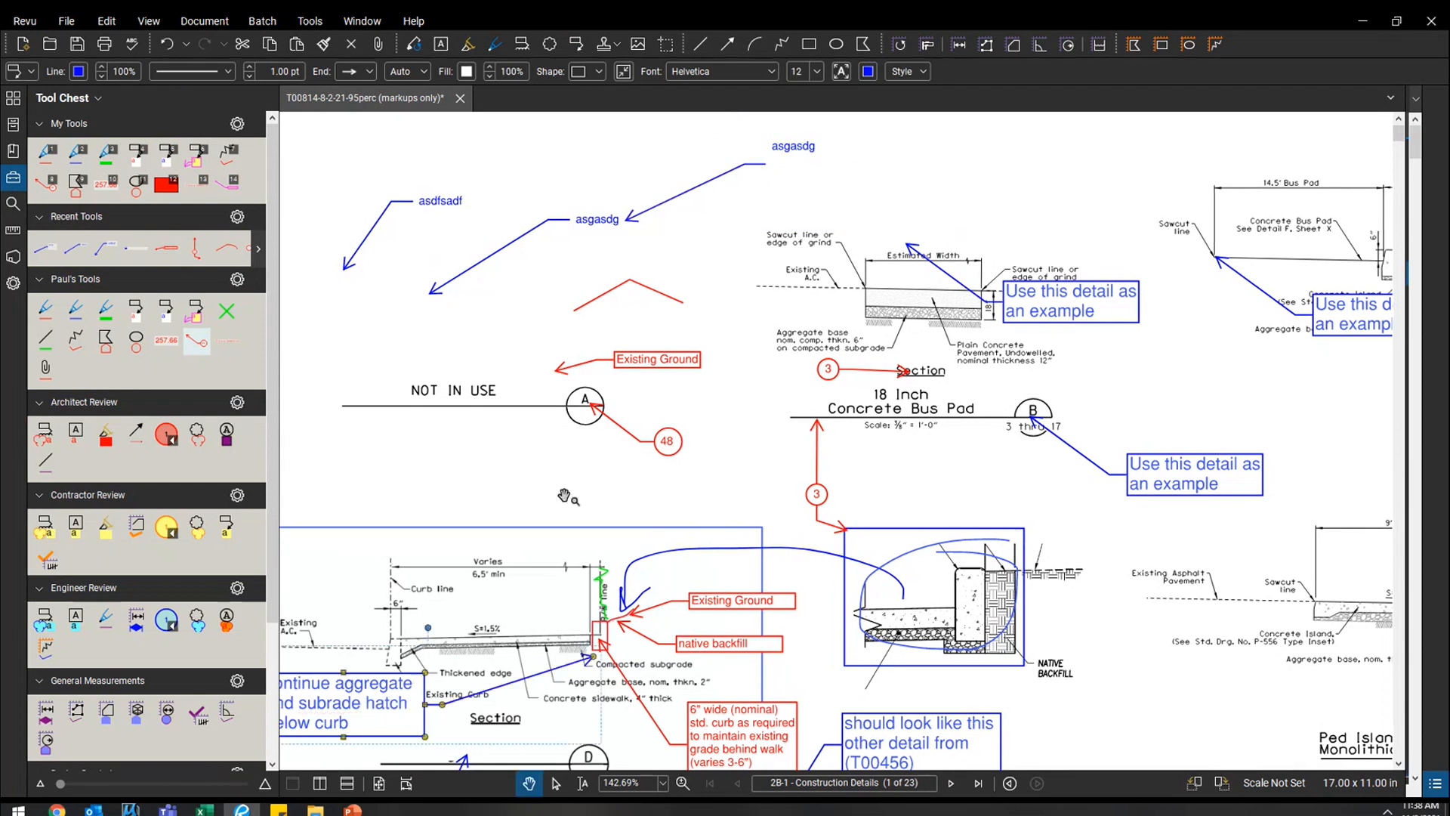
pyautogui.moveTo(565, 495); pyautogui.dragTo(858, 380)
pyautogui.click(950, 302)
pyautogui.moveTo(638, 577); pyautogui.dragTo(626, 334)
pyautogui.doubleClick(626, 333)
pyautogui.write('test')
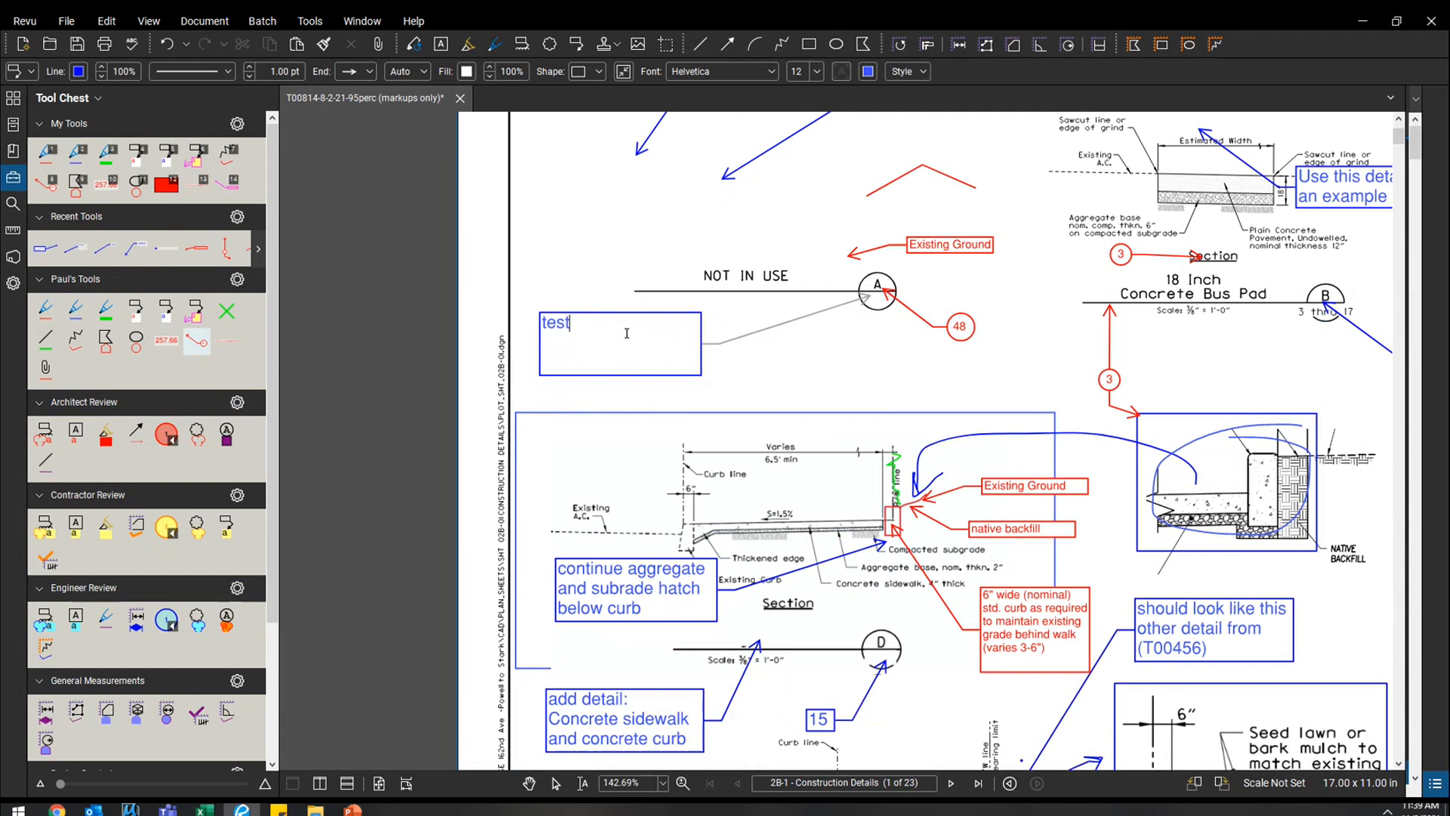
pyautogui.press('Escape')
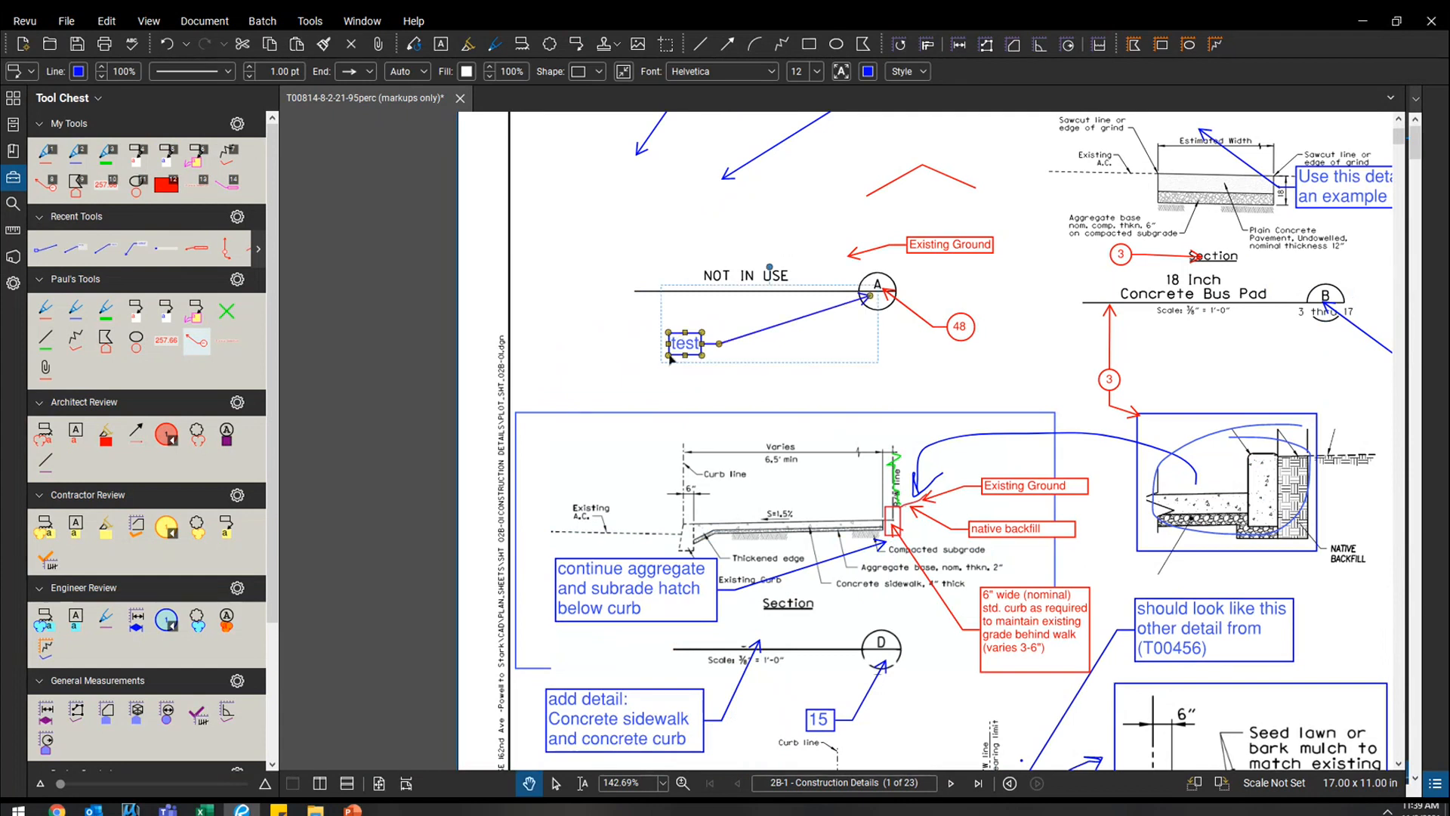
# Step: Enlarge the "test" callout's text box and autosize it back to fit its text
pyautogui.moveTo(668, 355); pyautogui.dragTo(541, 390)
pyautogui.click(592, 280)
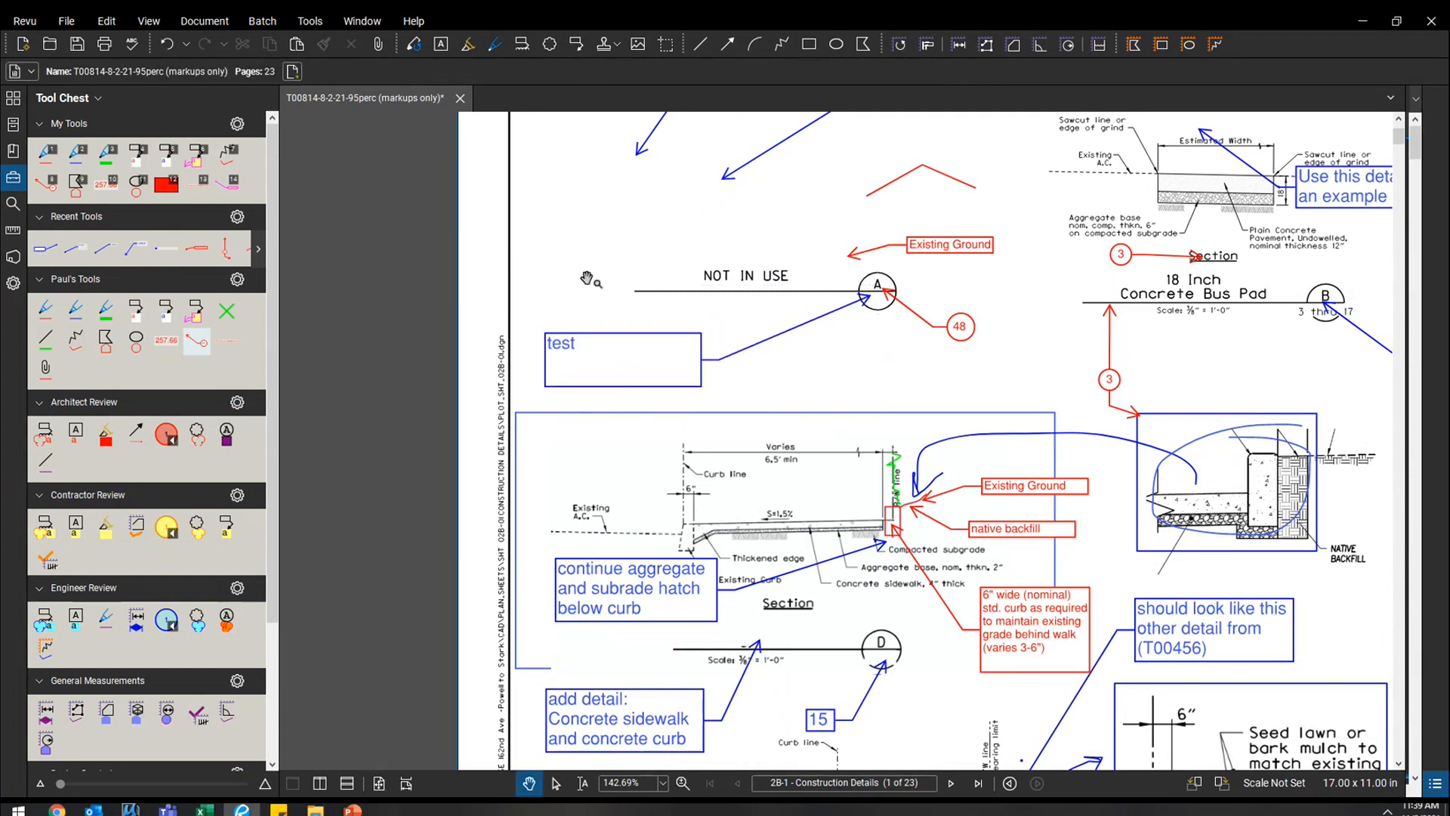
pyautogui.click(638, 363)
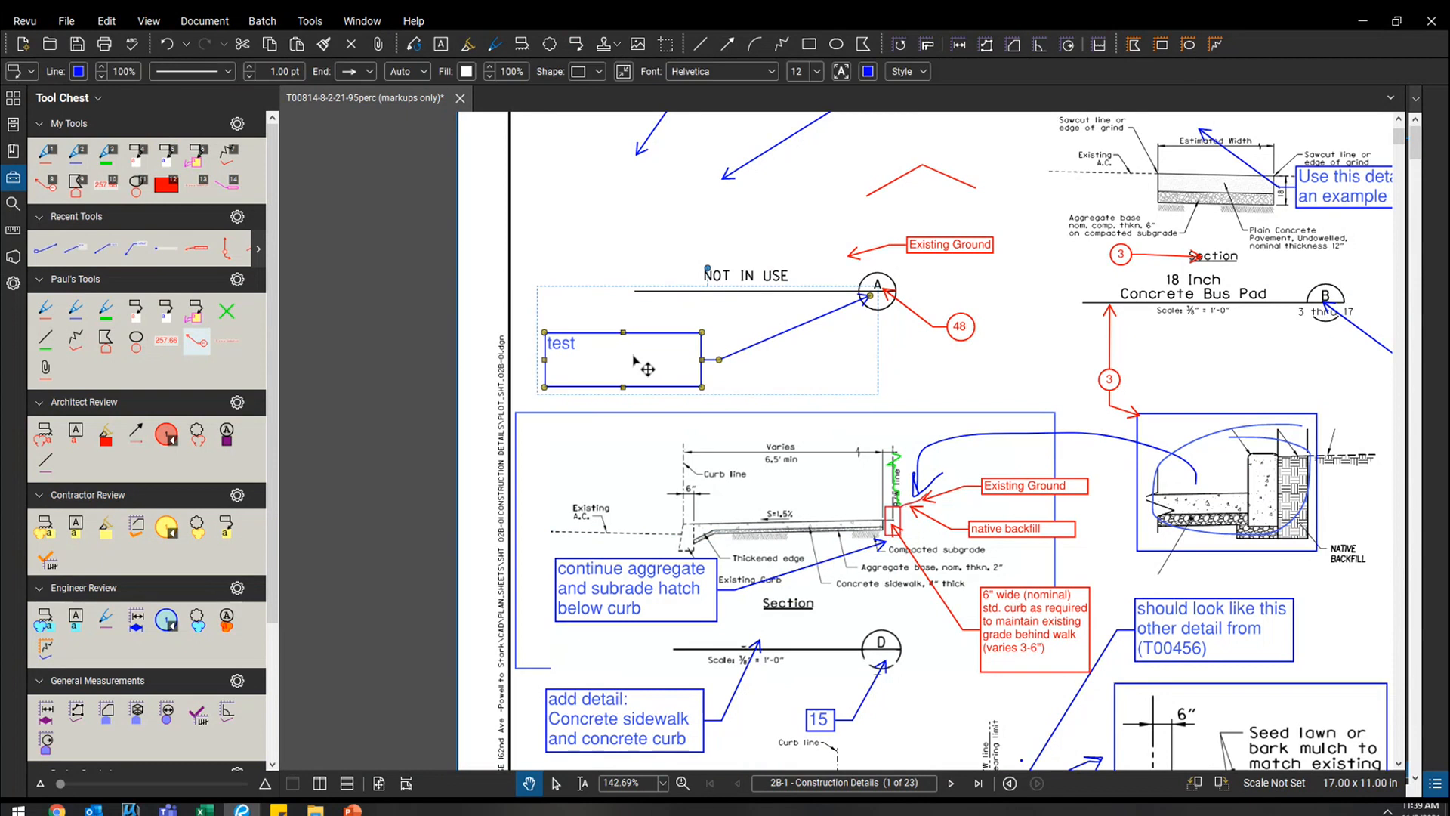
pyautogui.hotkey('alt', 'z')
pyautogui.click(694, 265)
pyautogui.rightClick(690, 365)
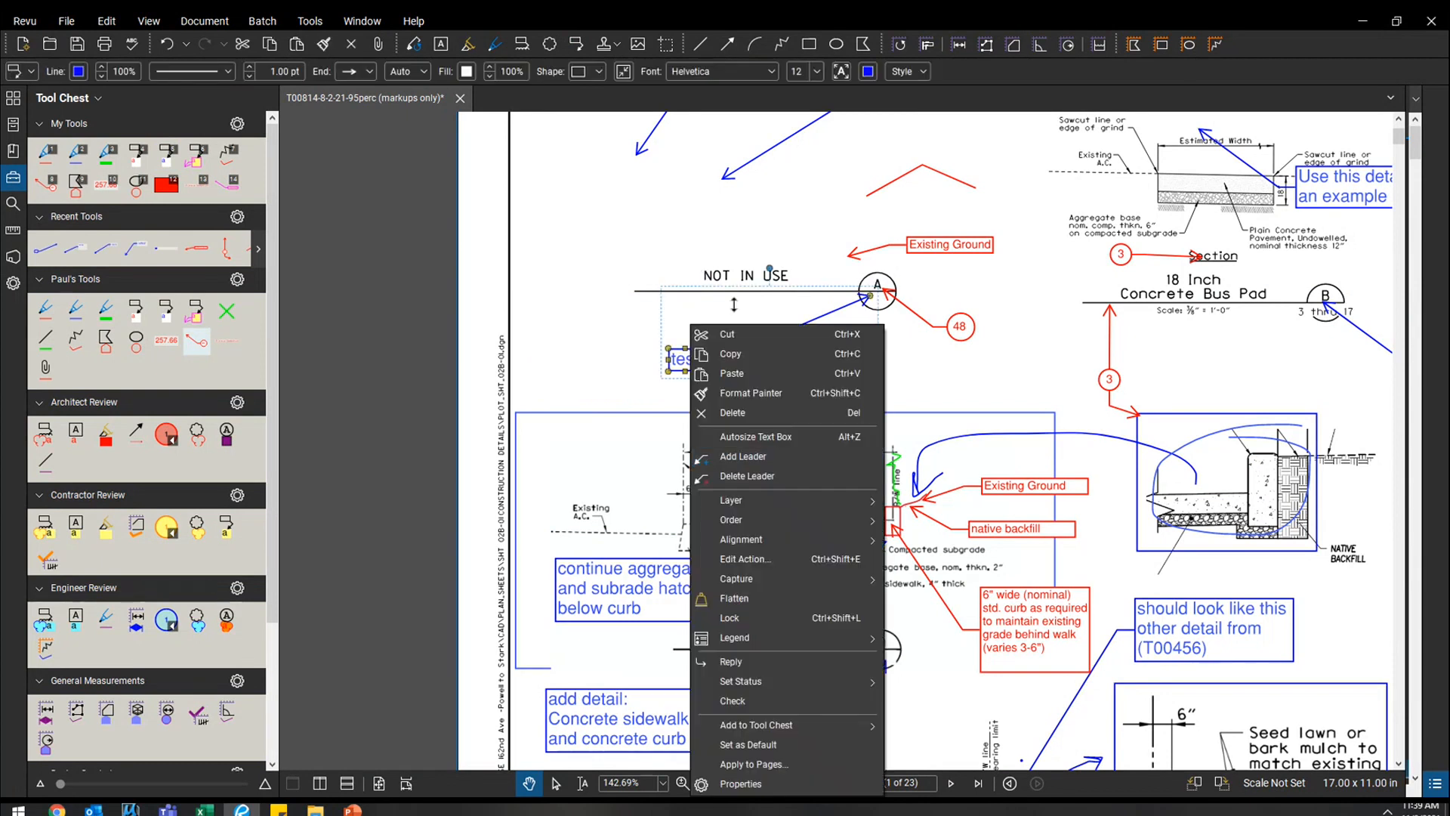
pyautogui.click(723, 264)
# Step: Go to sheet 2F-8, the Elevation Detail Plan, and examine the markups around the NE corner
pyautogui.moveTo(921, 400); pyautogui.dragTo(879, 387)
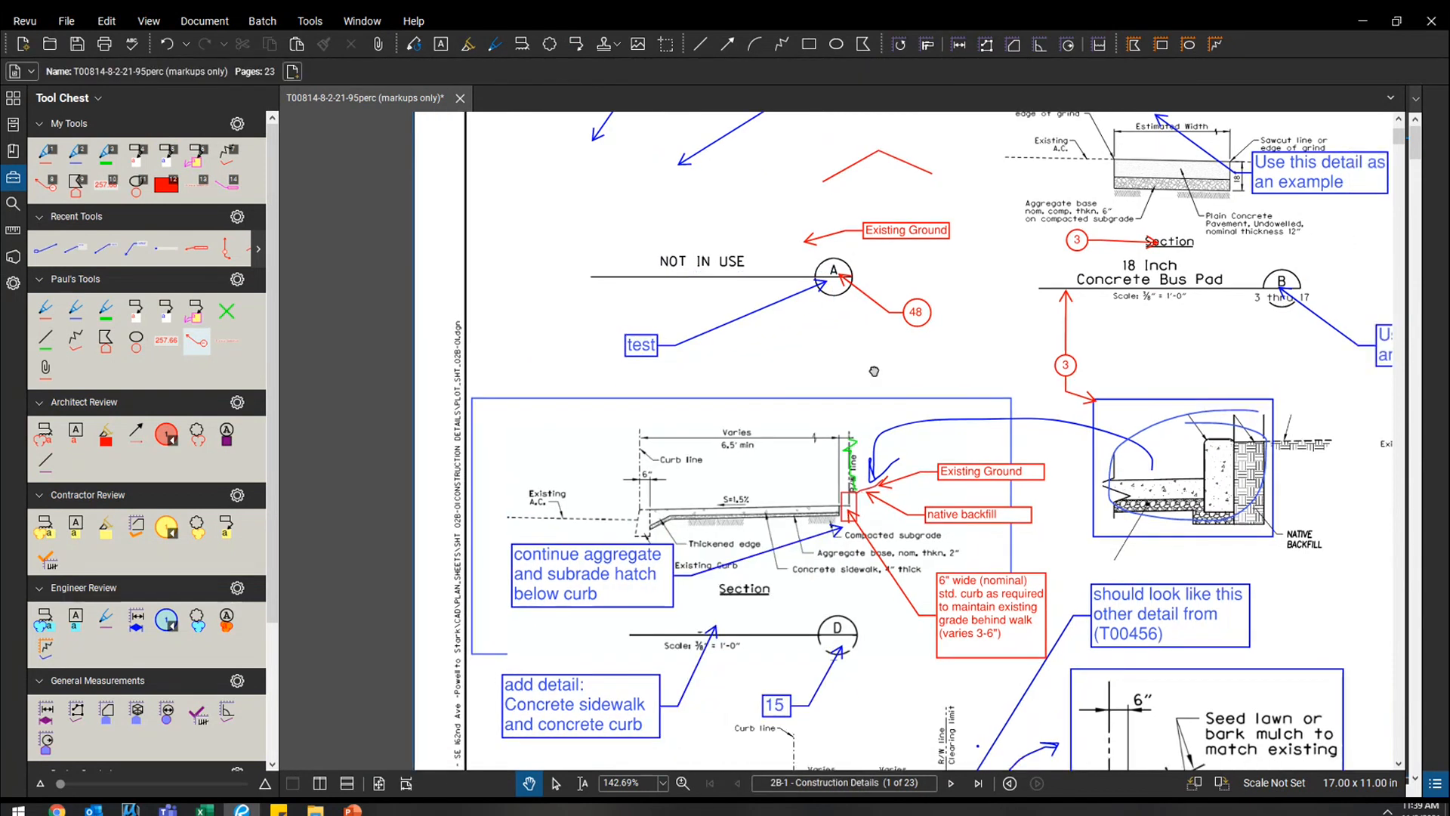
pyautogui.scroll(-4, 868, 365)
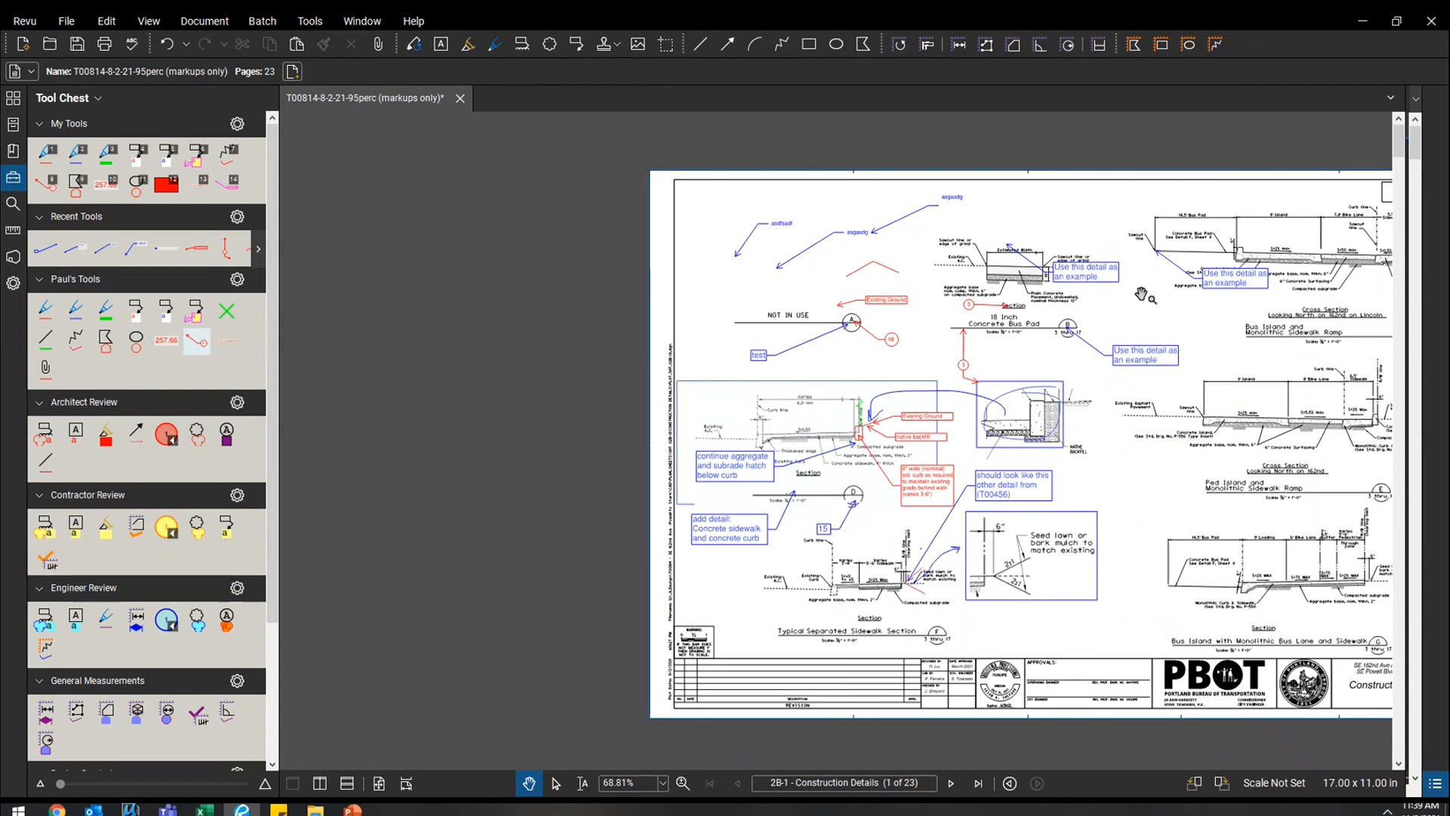
pyautogui.moveTo(1141, 294); pyautogui.dragTo(994, 272)
pyautogui.moveTo(1399, 144); pyautogui.dragTo(1397, 357)
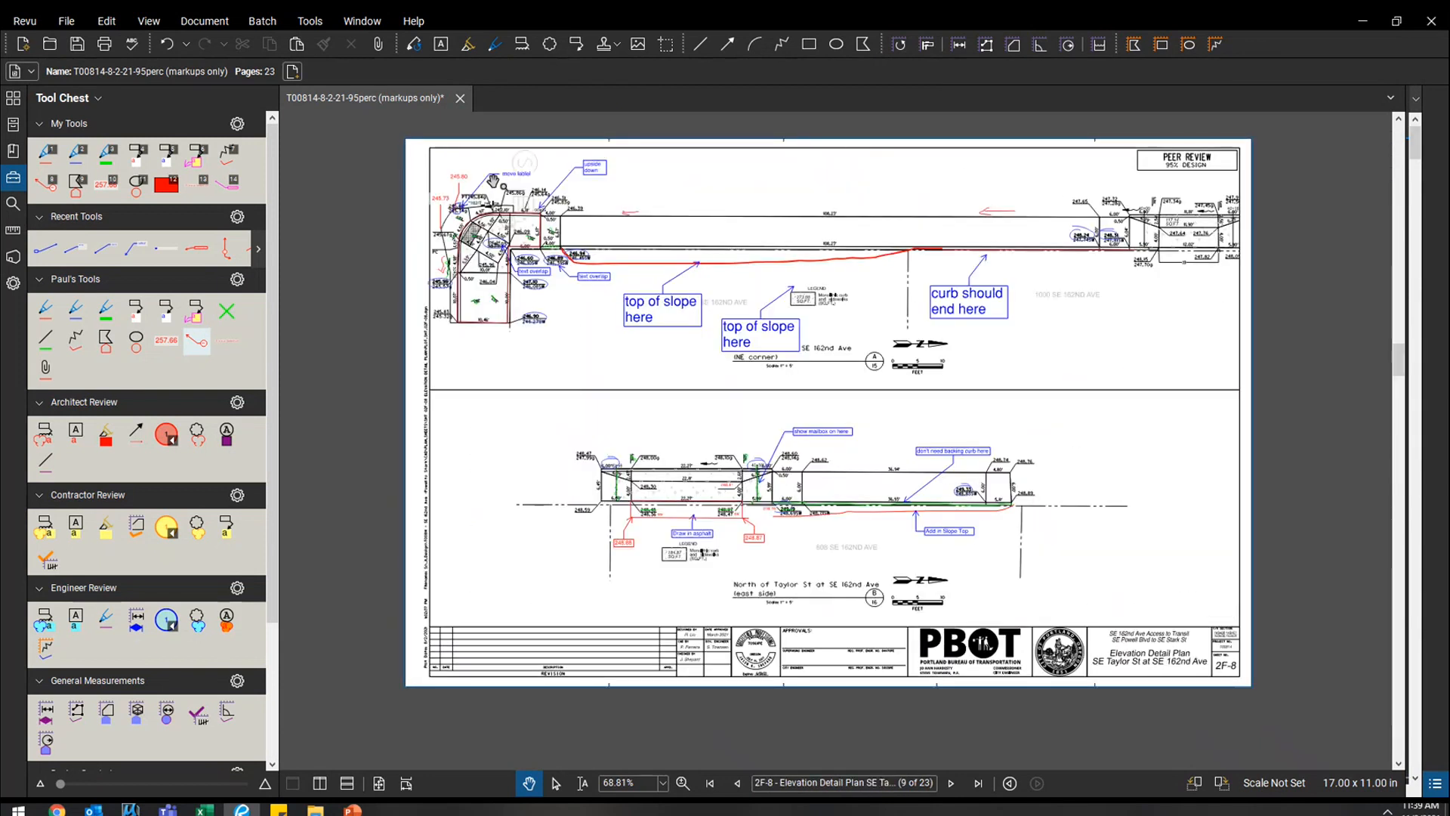
pyautogui.scroll(3, 572, 344)
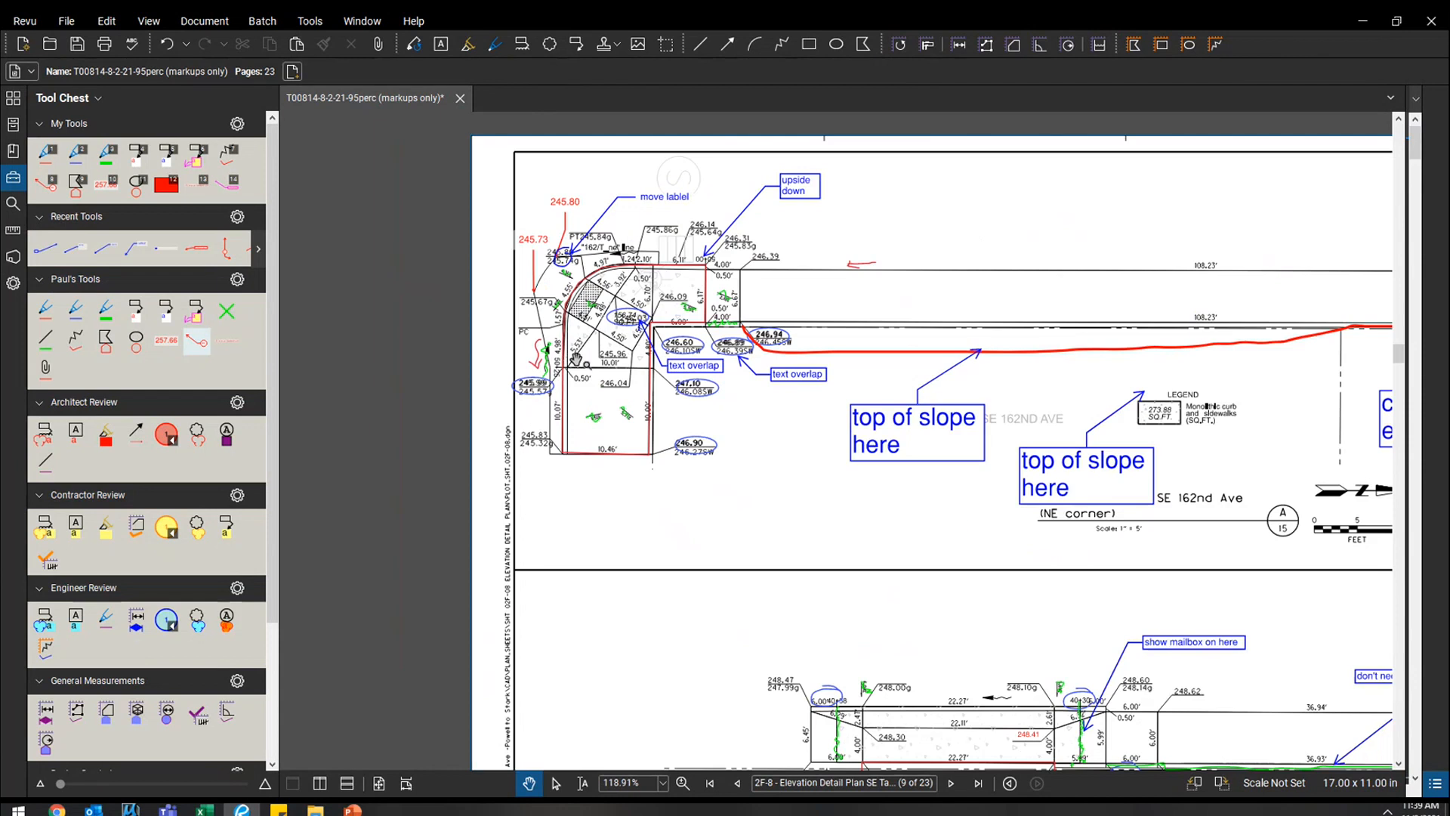
# Step: Paste a copy of the "top of slope here" callout outside sheet 2F-8 and point its leader at the sheet's edge
pyautogui.scroll(-2, 586, 319)
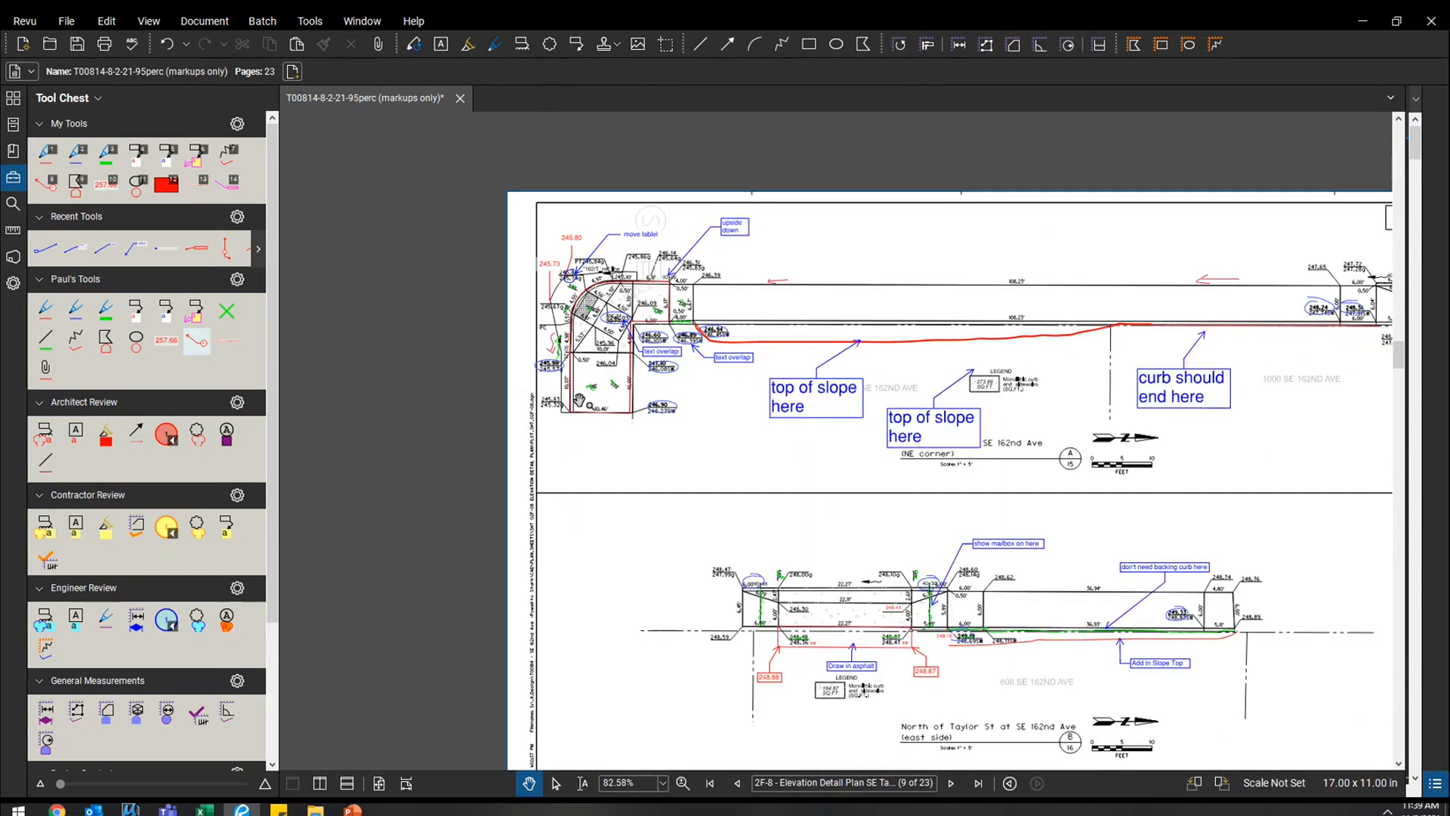
pyautogui.moveTo(914, 234); pyautogui.dragTo(950, 312)
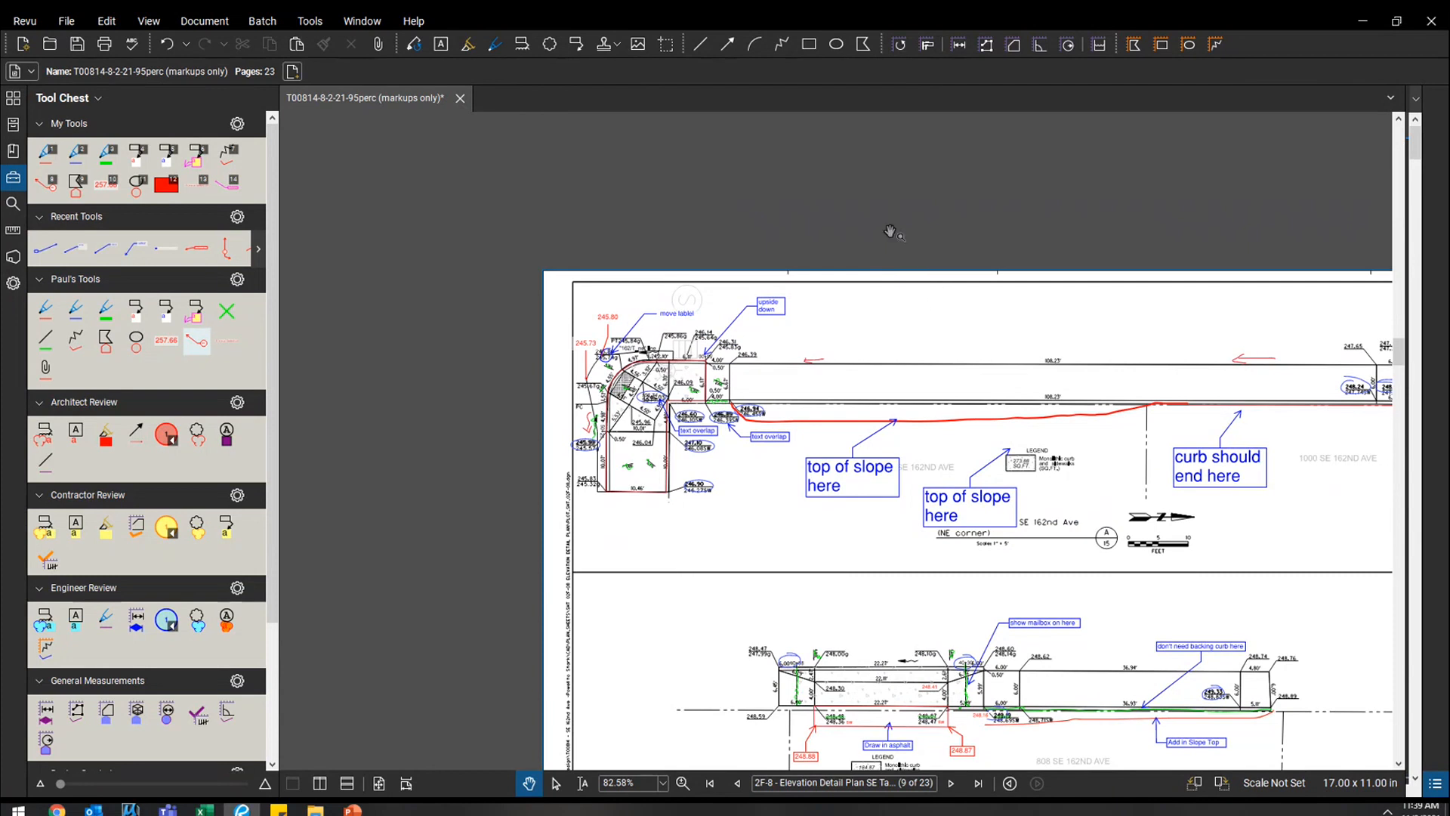
pyautogui.moveTo(884, 235); pyautogui.dragTo(953, 245)
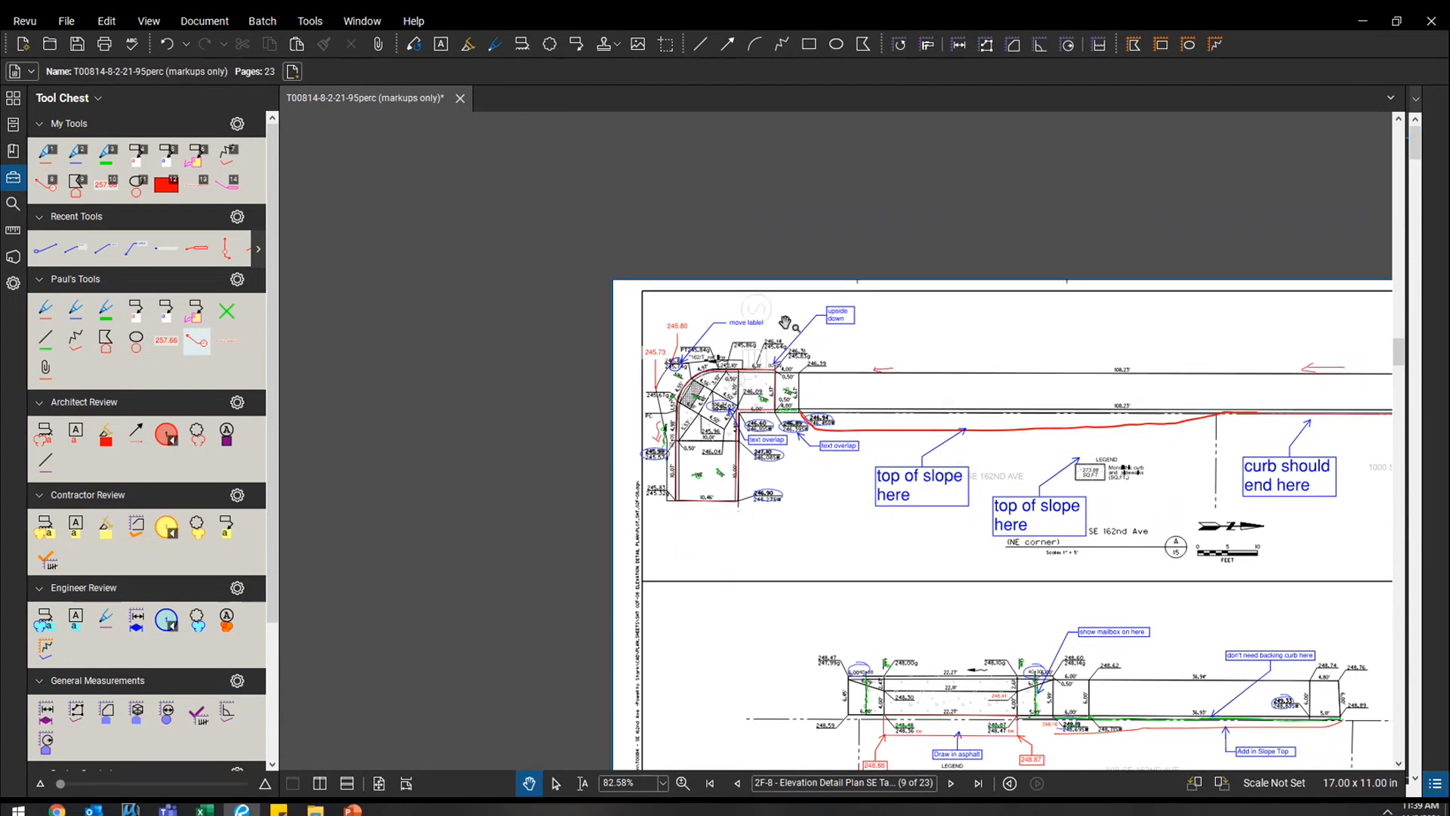
pyautogui.click(947, 499)
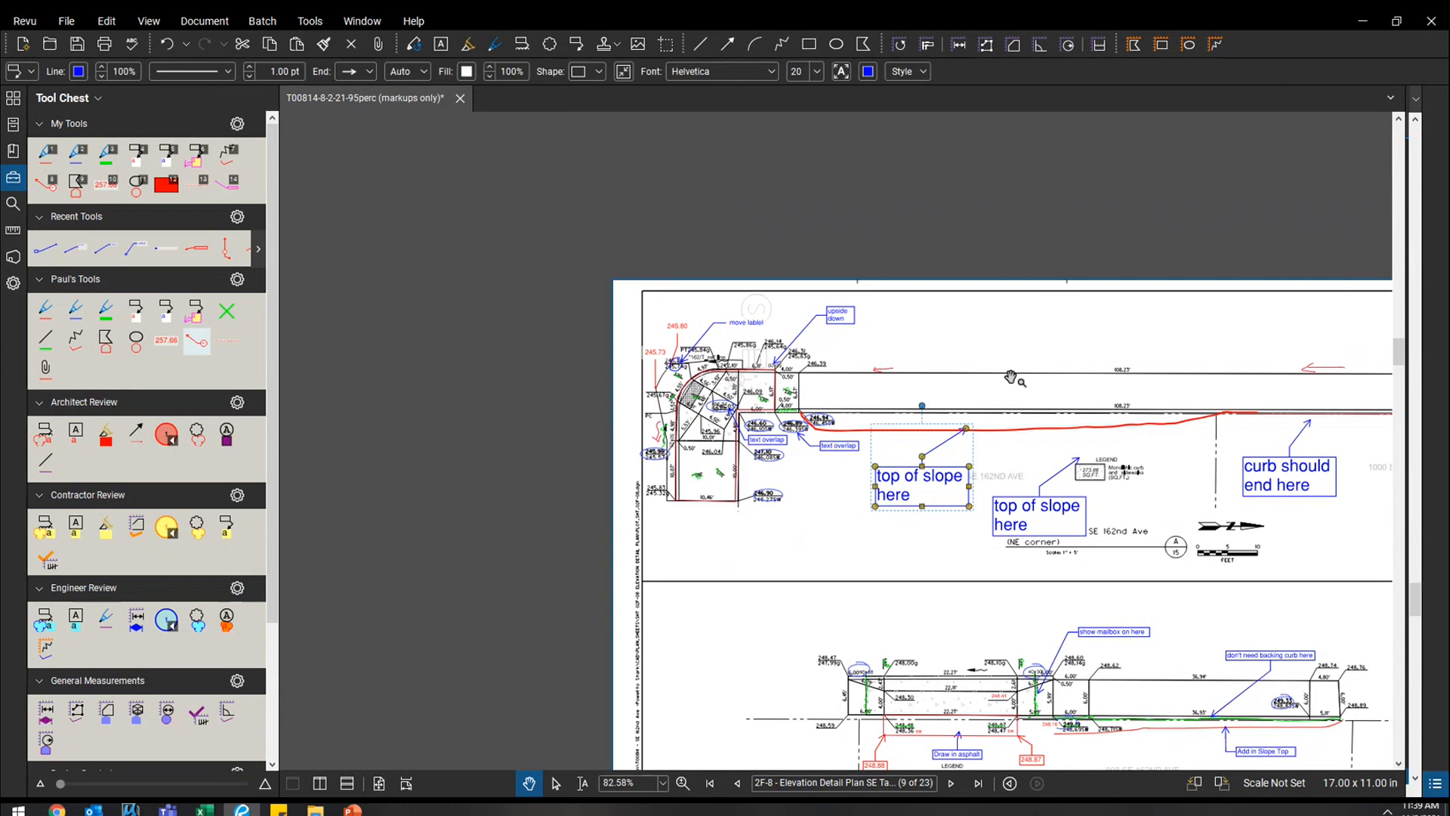
pyautogui.hotkey('ctrl', 'v')
pyautogui.click(565, 334)
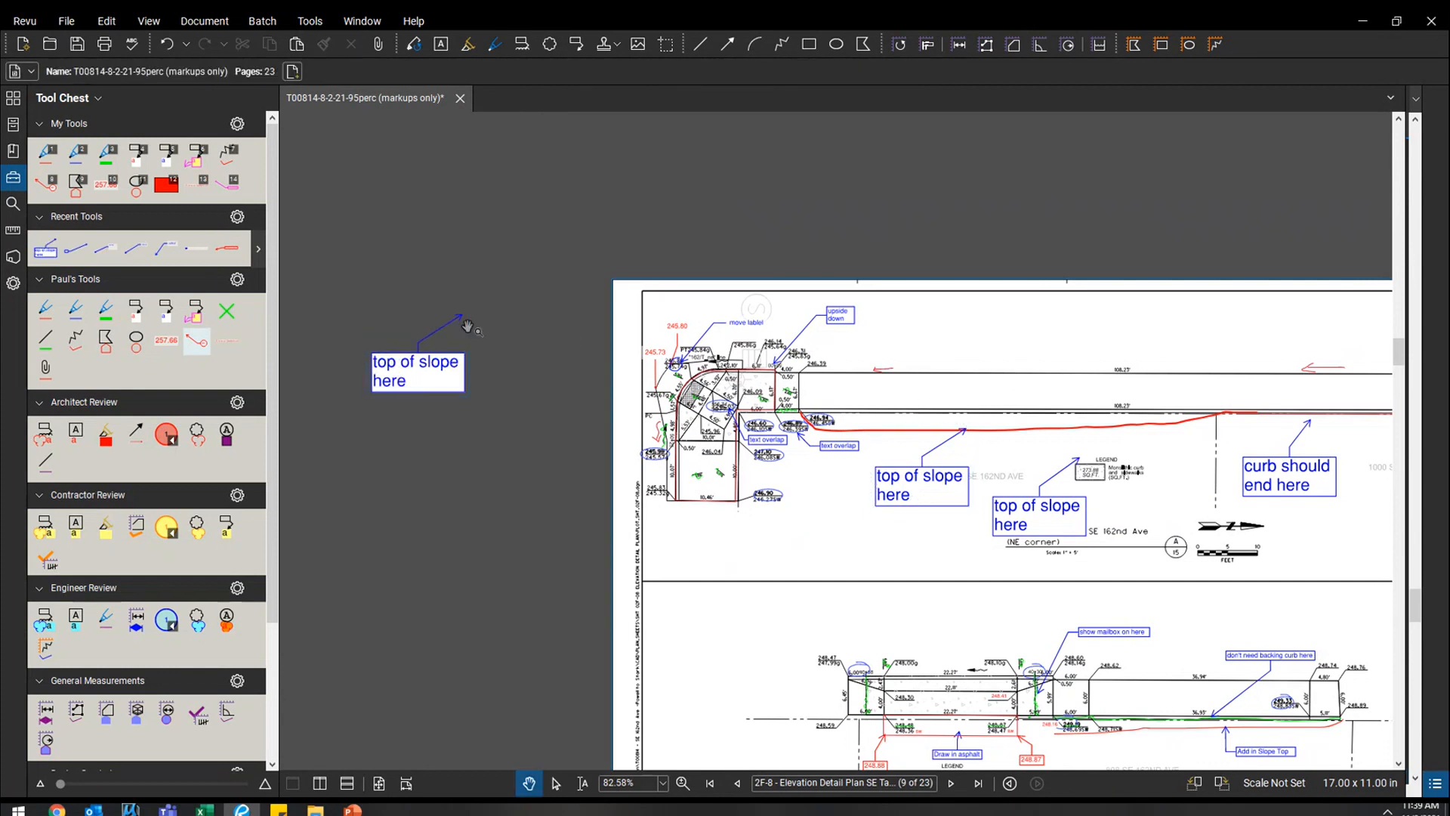
pyautogui.click(460, 318)
pyautogui.moveTo(463, 315); pyautogui.dragTo(618, 330)
pyautogui.press('Escape')
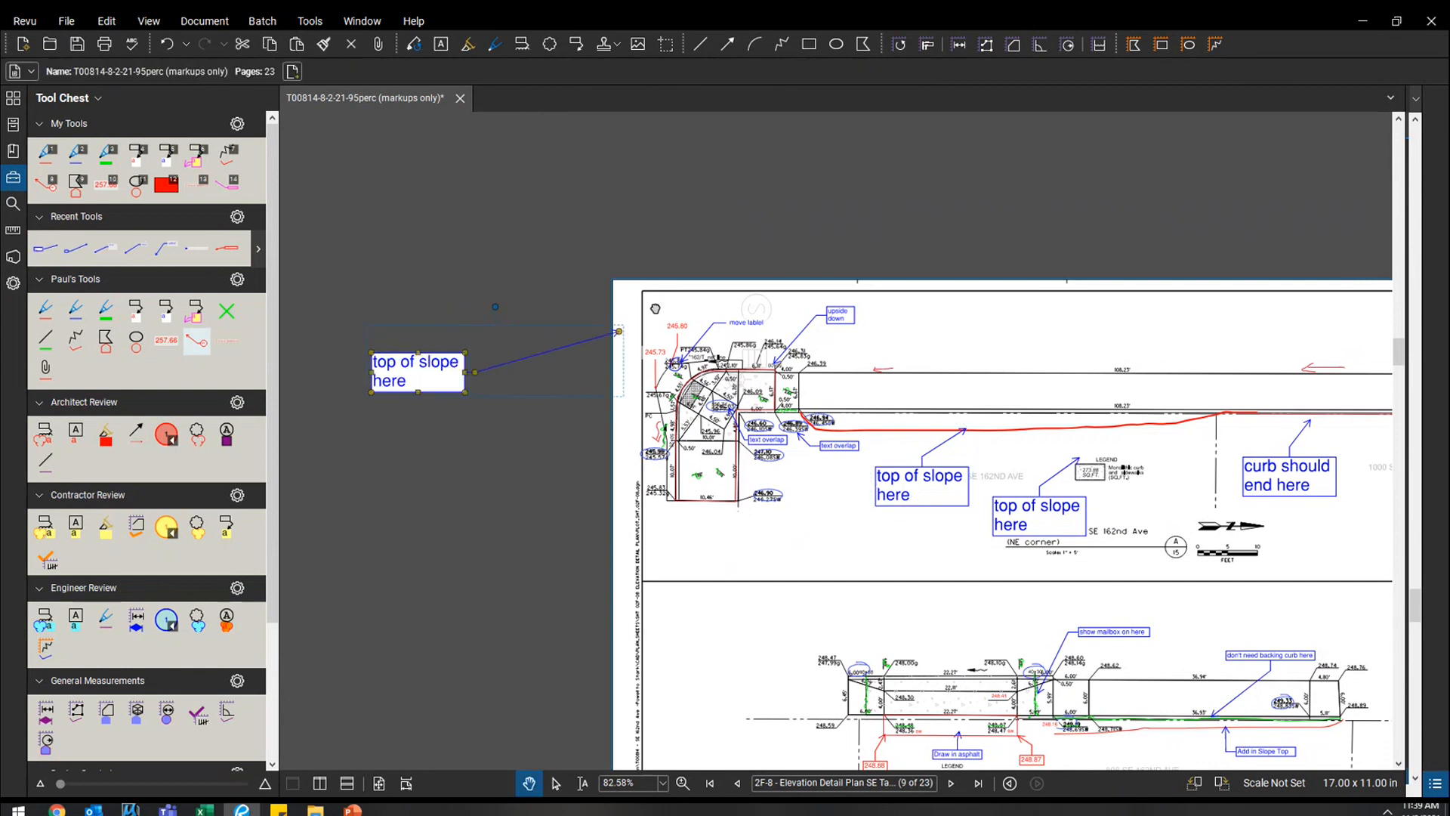
# Step: Show the Markups List beside the drawing and hide all markups on sheet 2F-8
pyautogui.scroll(-1, 1121, 348)
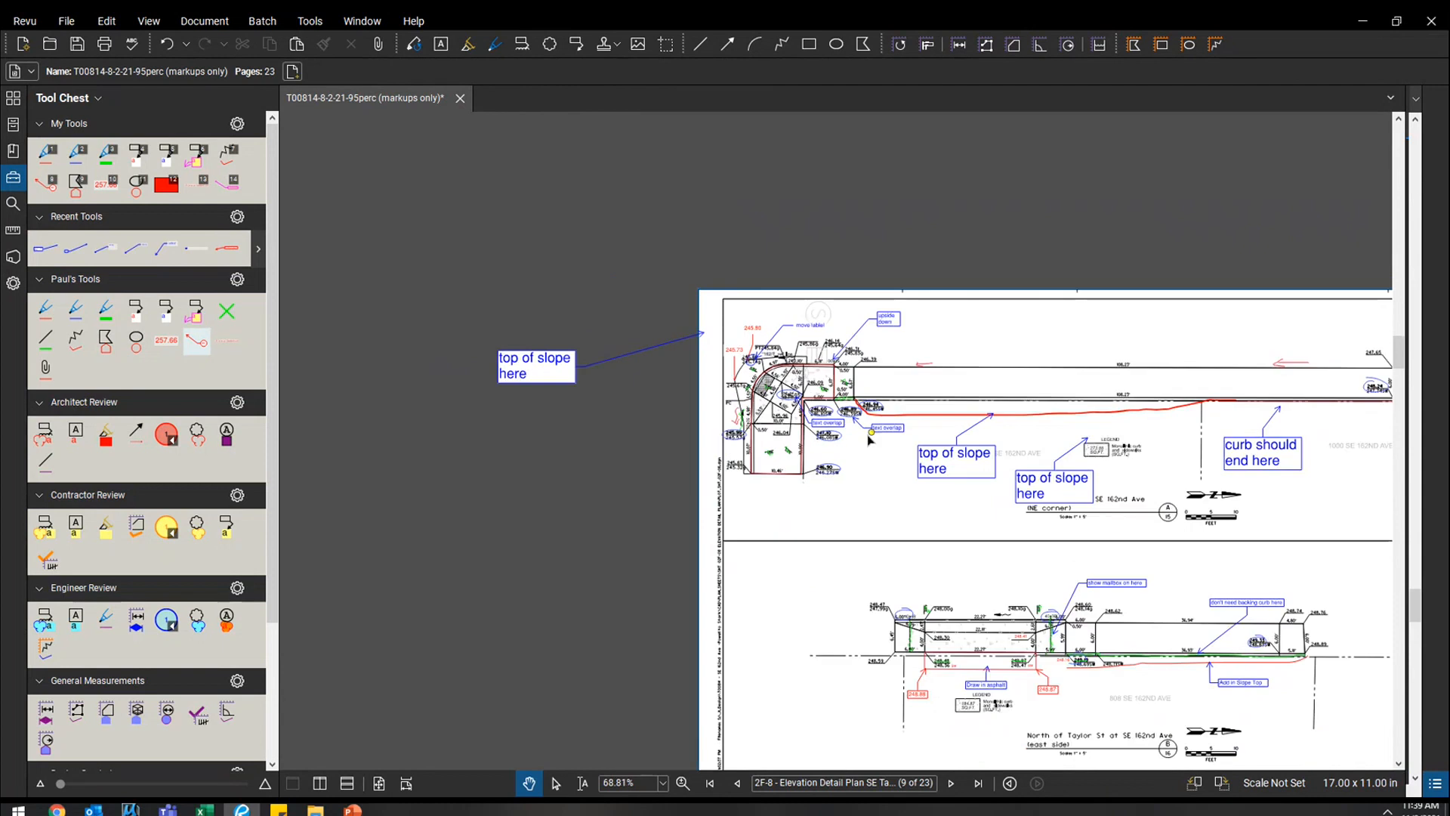
pyautogui.scroll(2, 808, 505)
pyautogui.moveTo(783, 427); pyautogui.dragTo(854, 424)
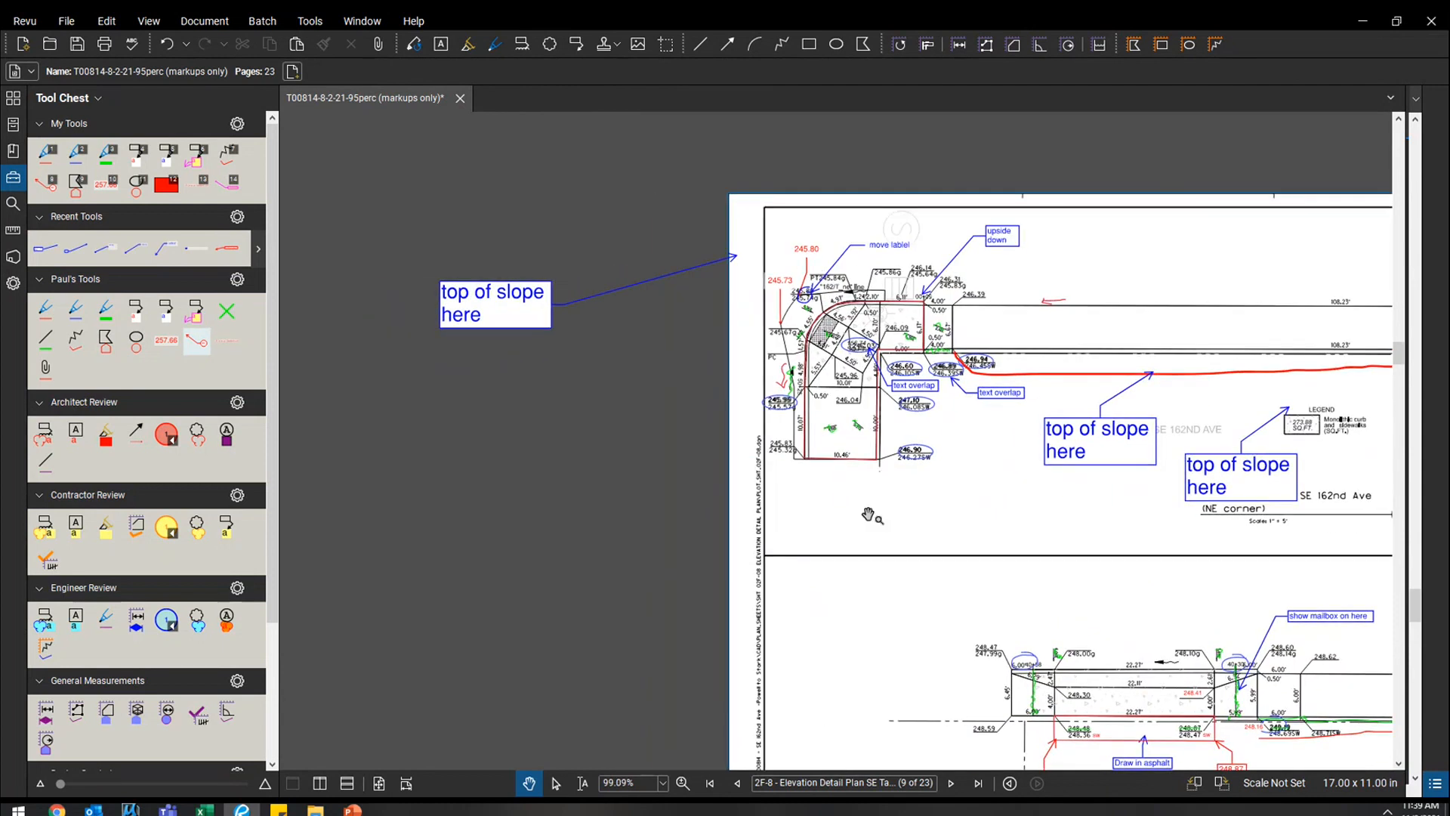
pyautogui.scroll(-2, 867, 512)
pyautogui.moveTo(664, 225); pyautogui.dragTo(755, 240)
pyautogui.click(1414, 99)
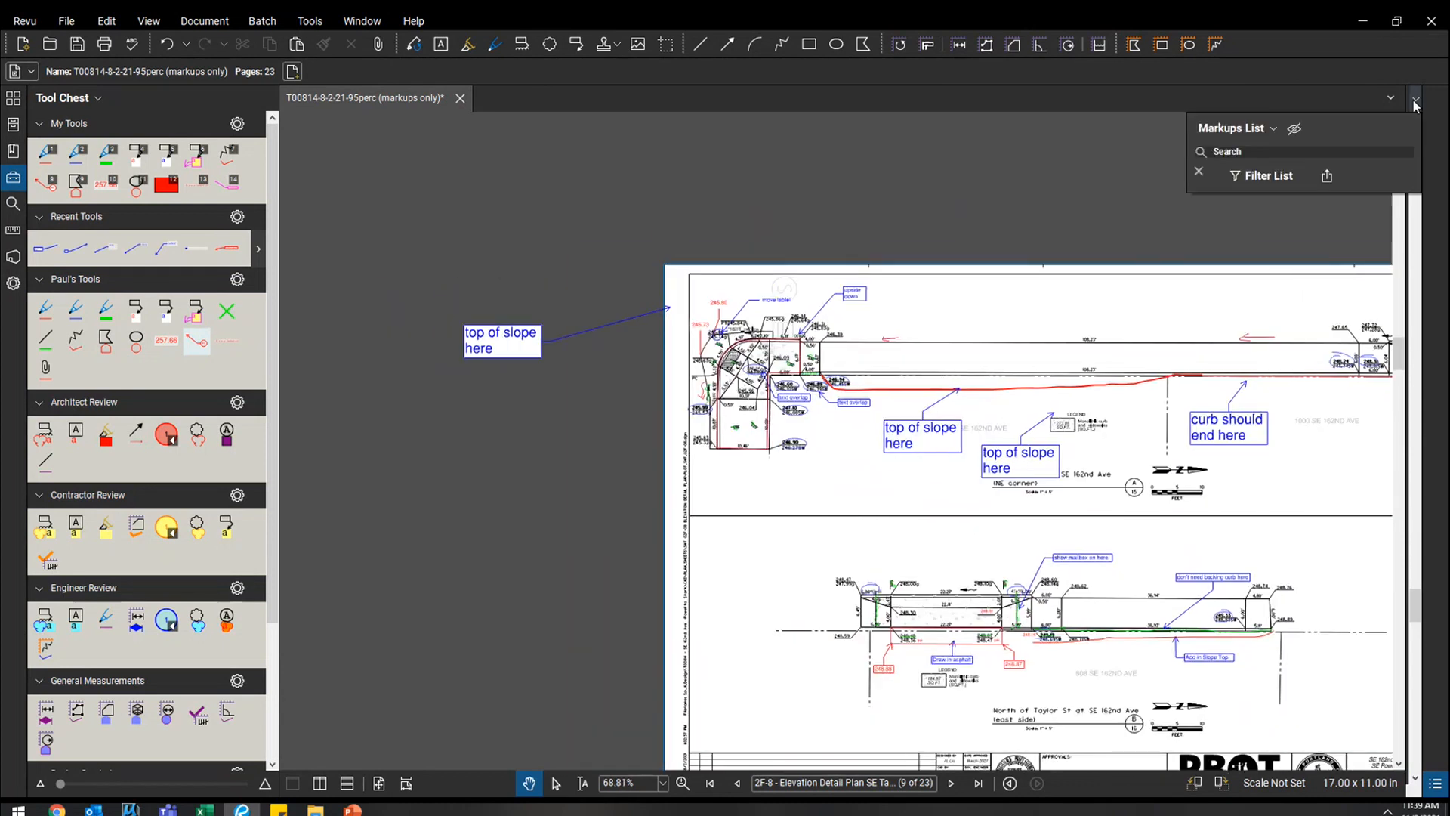
pyautogui.click(1367, 97)
pyautogui.moveTo(1263, 113); pyautogui.dragTo(1081, 113)
pyautogui.click(1190, 98)
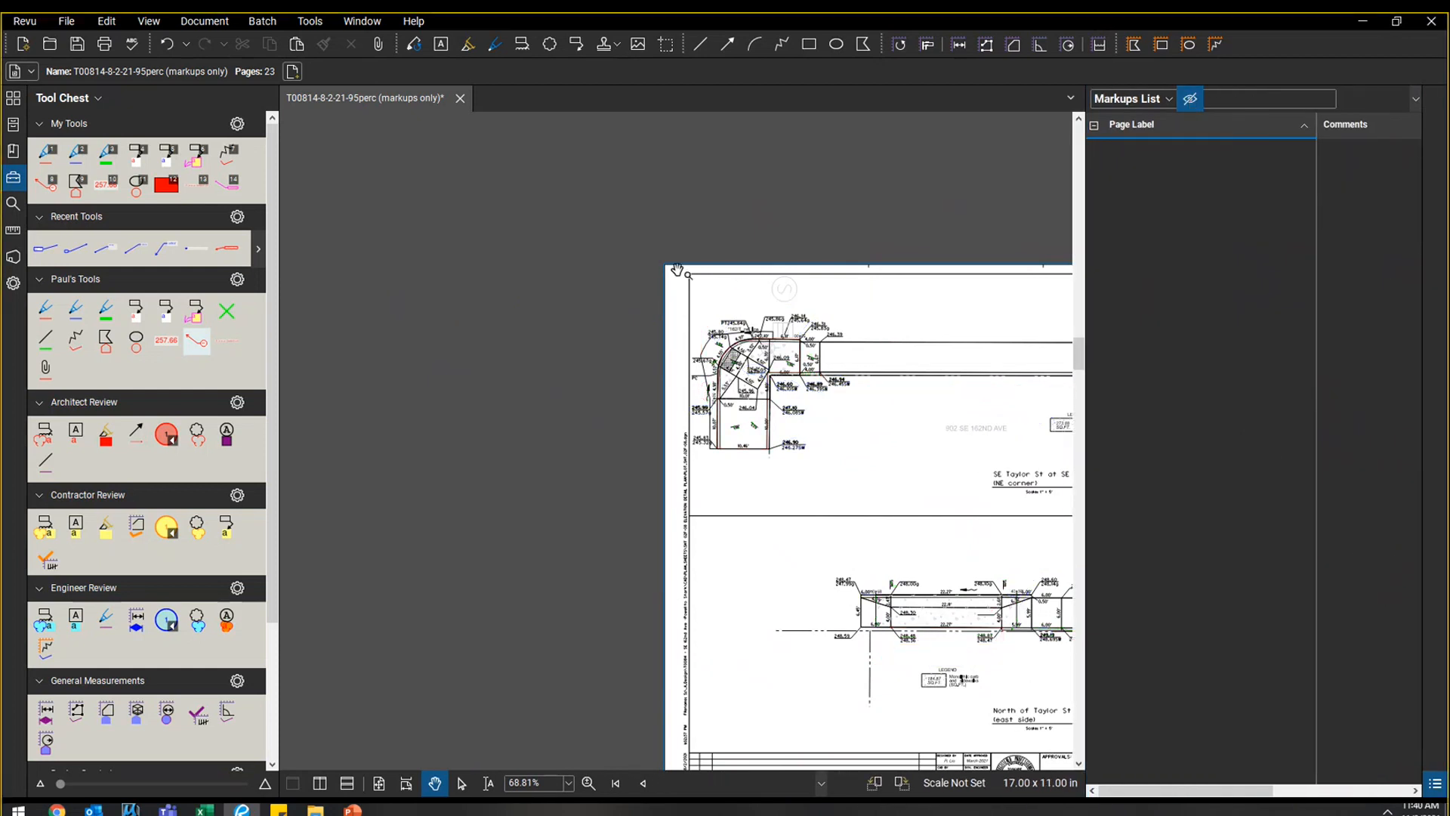
# Step: Capture the unmarked NE corner detail, paste it as an image outside the sheet and shrink it to about half size
pyautogui.press('super+shift+s')
pyautogui.moveTo(665, 265); pyautogui.dragTo(880, 453)
pyautogui.hotkey('ctrl', 'v')
pyautogui.moveTo(636, 154); pyautogui.dragTo(593, 211)
pyautogui.scroll(-2, 585, 293)
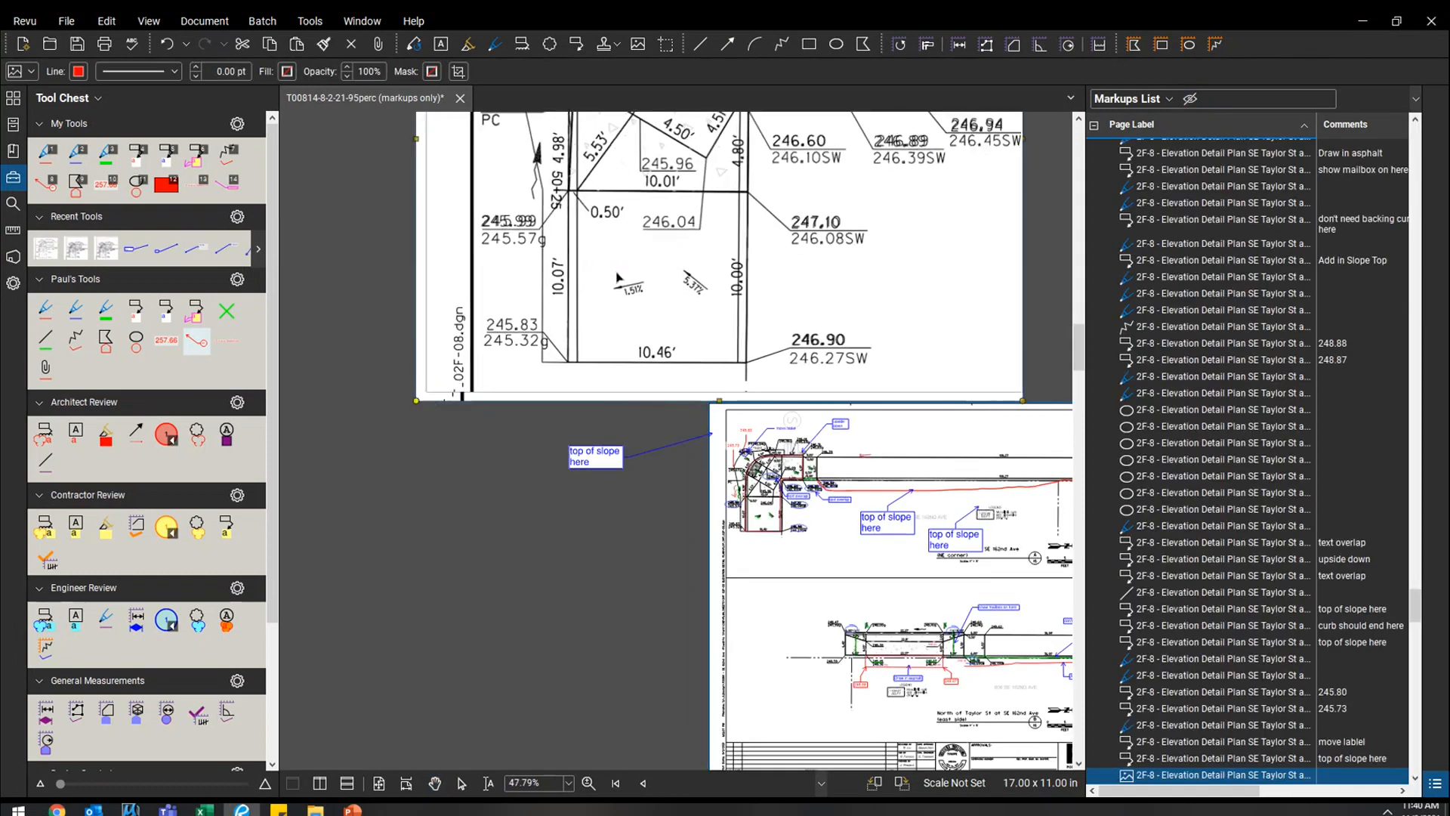
pyautogui.moveTo(617, 278); pyautogui.dragTo(717, 140)
pyautogui.moveTo(831, 134); pyautogui.dragTo(534, 374)
pyautogui.click(822, 343)
# Step: Cross out the original NE corner detail on the sheet with the green 4 pt pen
pyautogui.press('3')
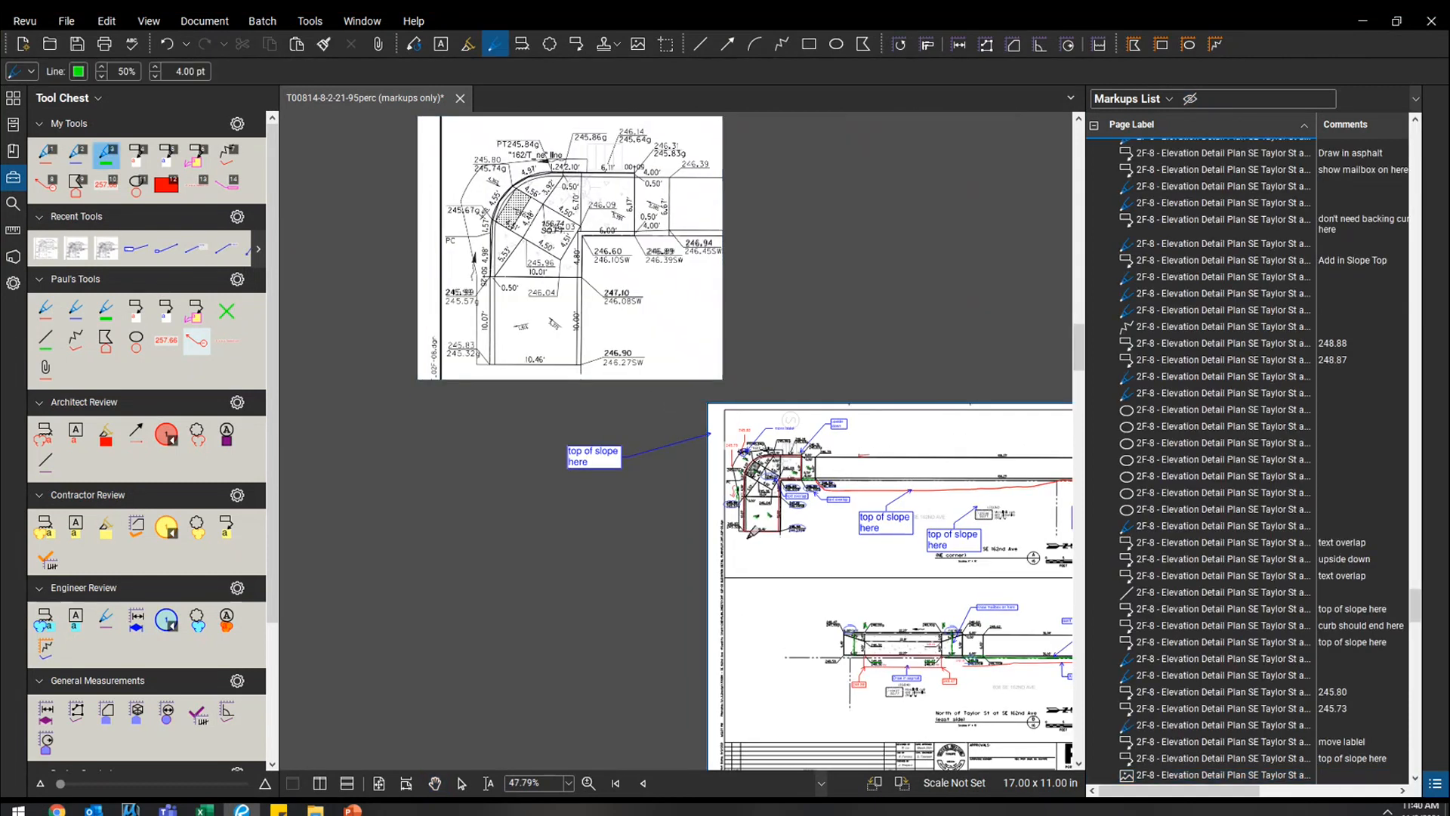
pyautogui.moveTo(745, 536)
pyautogui.mouseDown()
pyautogui.moveTo(807, 407)
pyautogui.moveTo(833, 551)
pyautogui.mouseUp()
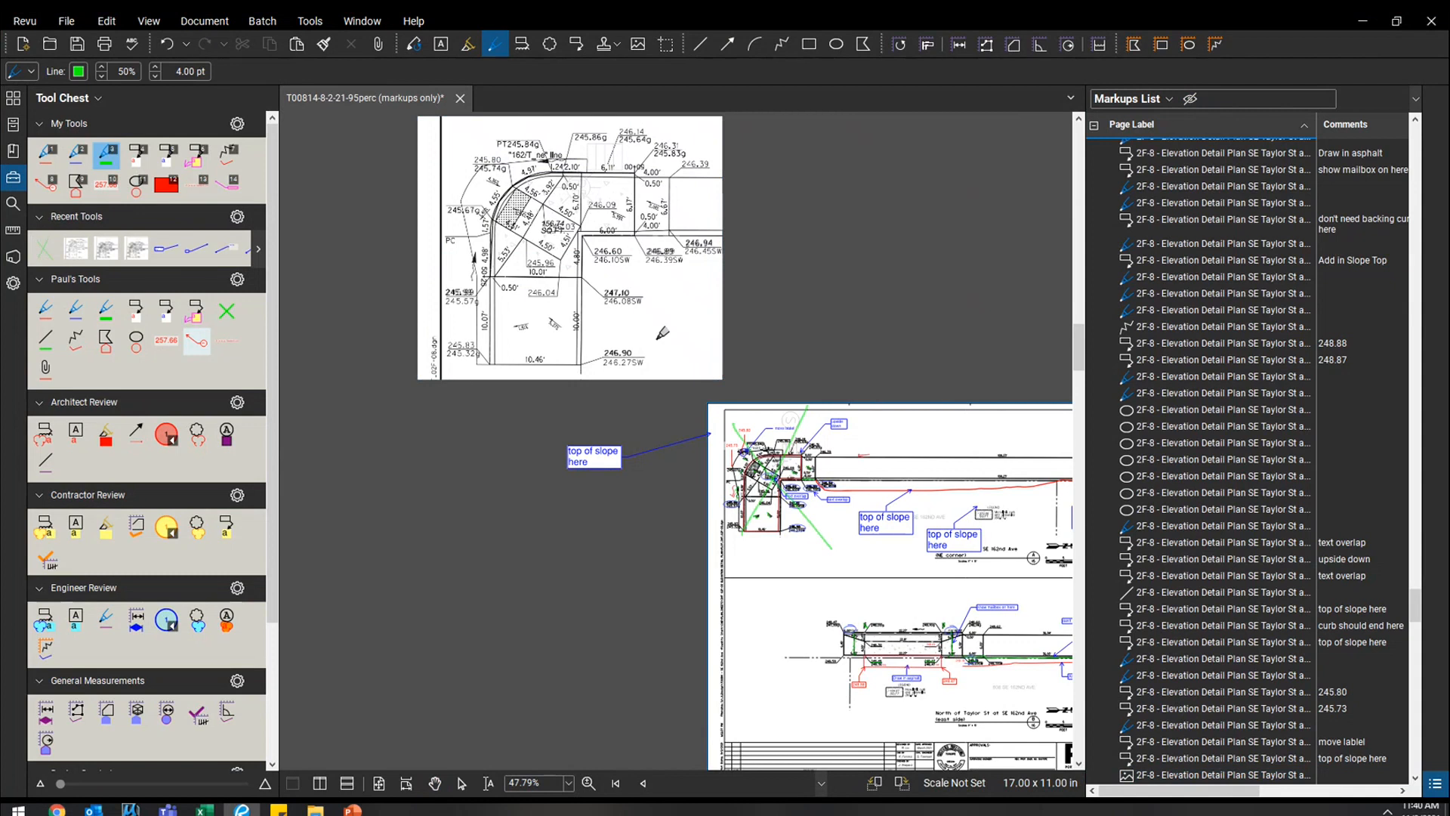
pyautogui.press('Escape')
# Step: Draw a red 1 pt polyline around the 246.60 elevation label on the pasted corner detail
pyautogui.scroll(3, 514, 242)
pyautogui.scroll(1, 528, 255)
pyautogui.scroll(2, 574, 317)
pyautogui.press('7')
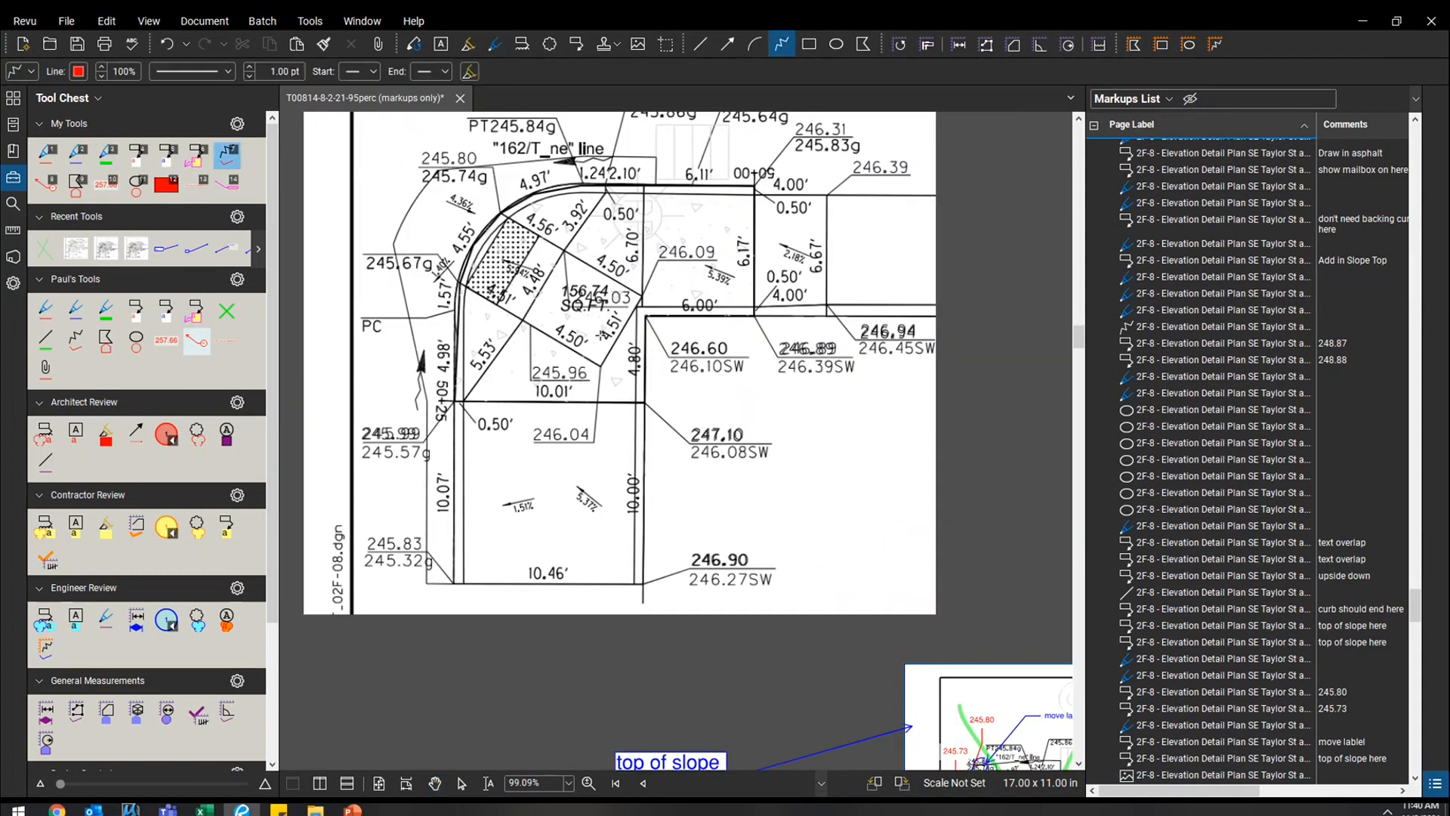
pyautogui.click(601, 363)
pyautogui.click(684, 428)
pyautogui.click(731, 341)
pyautogui.doubleClick(647, 299)
# Step: Draw a curved blue pen arrow from the pasted corner detail to the NE corner on the sheet
pyautogui.moveTo(943, 464)
pyautogui.mouseDown()
pyautogui.moveTo(887, 303)
pyautogui.moveTo(803, 195)
pyautogui.moveTo(661, 230)
pyautogui.mouseUp()
pyautogui.scroll(-1, 887, 304)
pyautogui.scroll(-3, 804, 195)
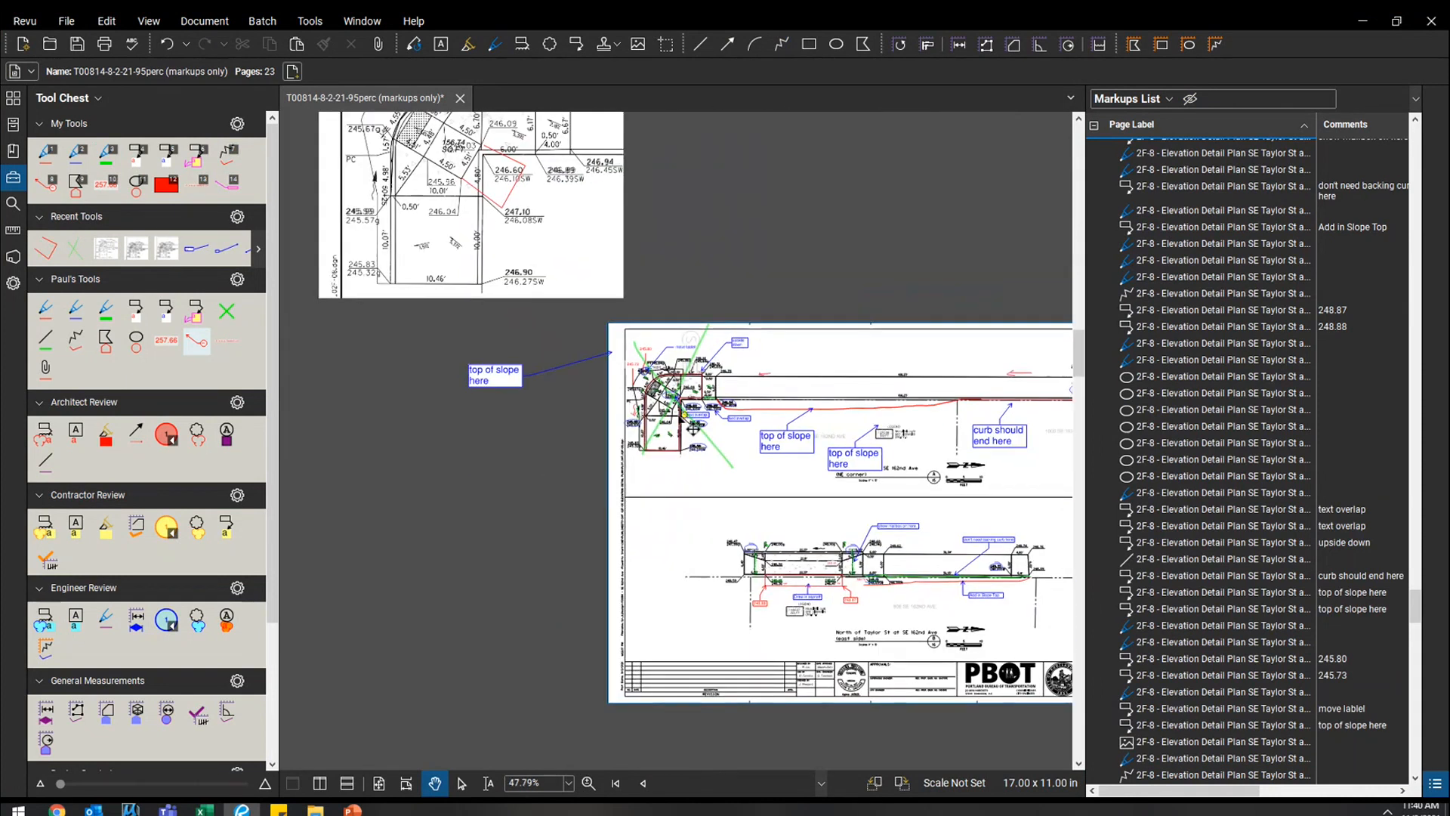
pyautogui.moveTo(776, 360); pyautogui.dragTo(752, 400)
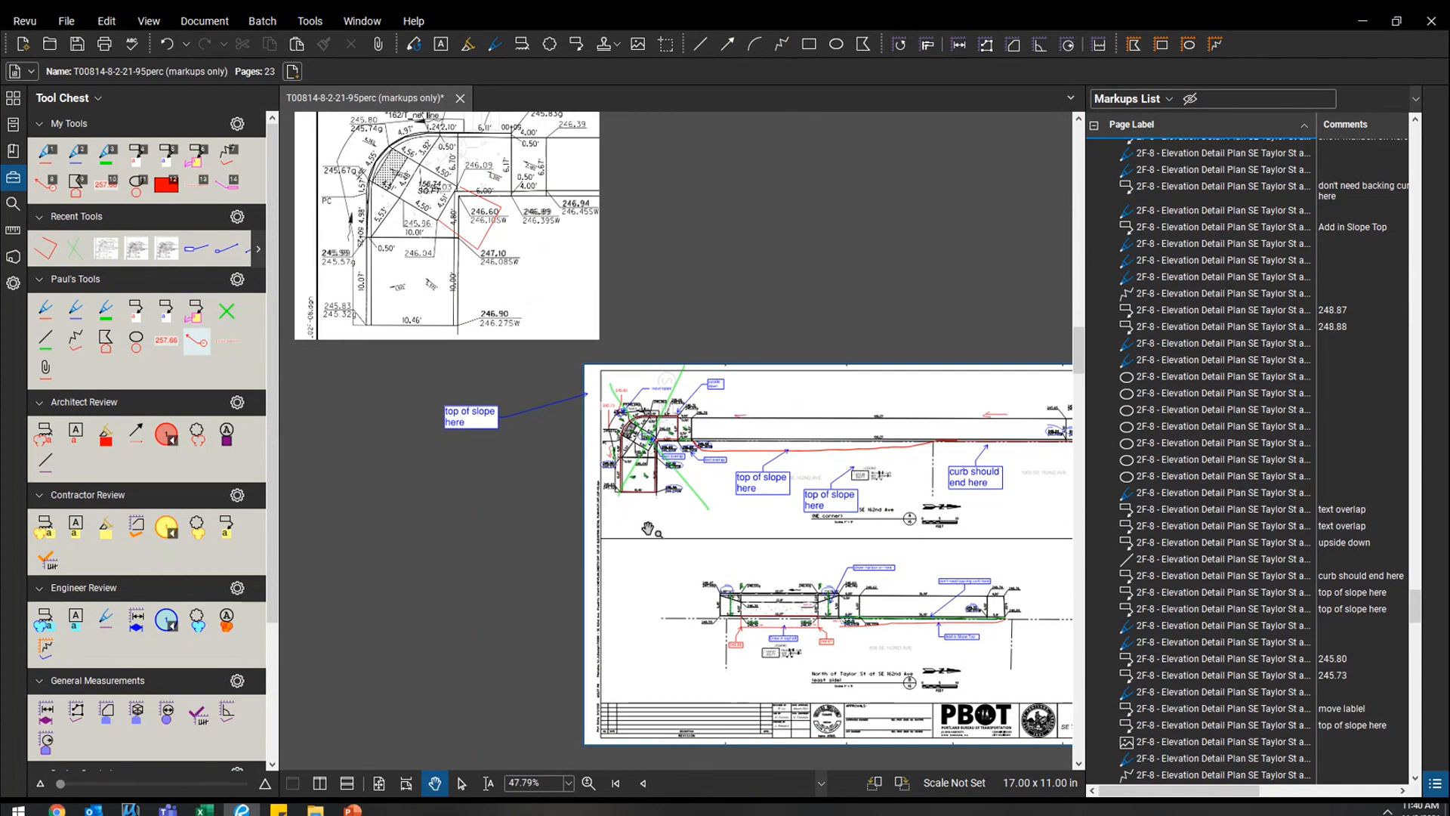
pyautogui.moveTo(727, 280); pyautogui.dragTo(682, 340)
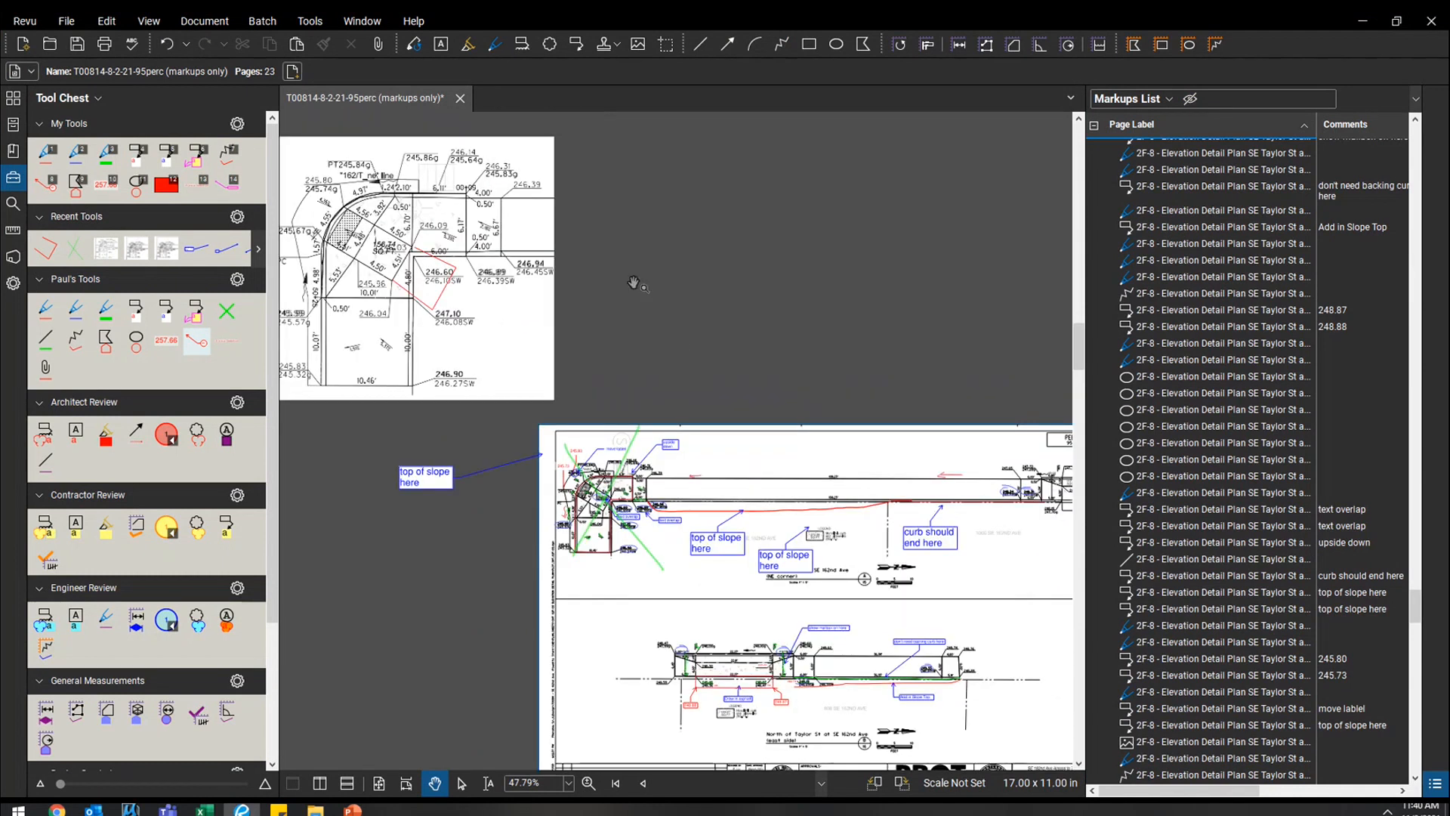
pyautogui.press('2')
pyautogui.moveTo(497, 282); pyautogui.dragTo(662, 435)
pyautogui.press('Escape')
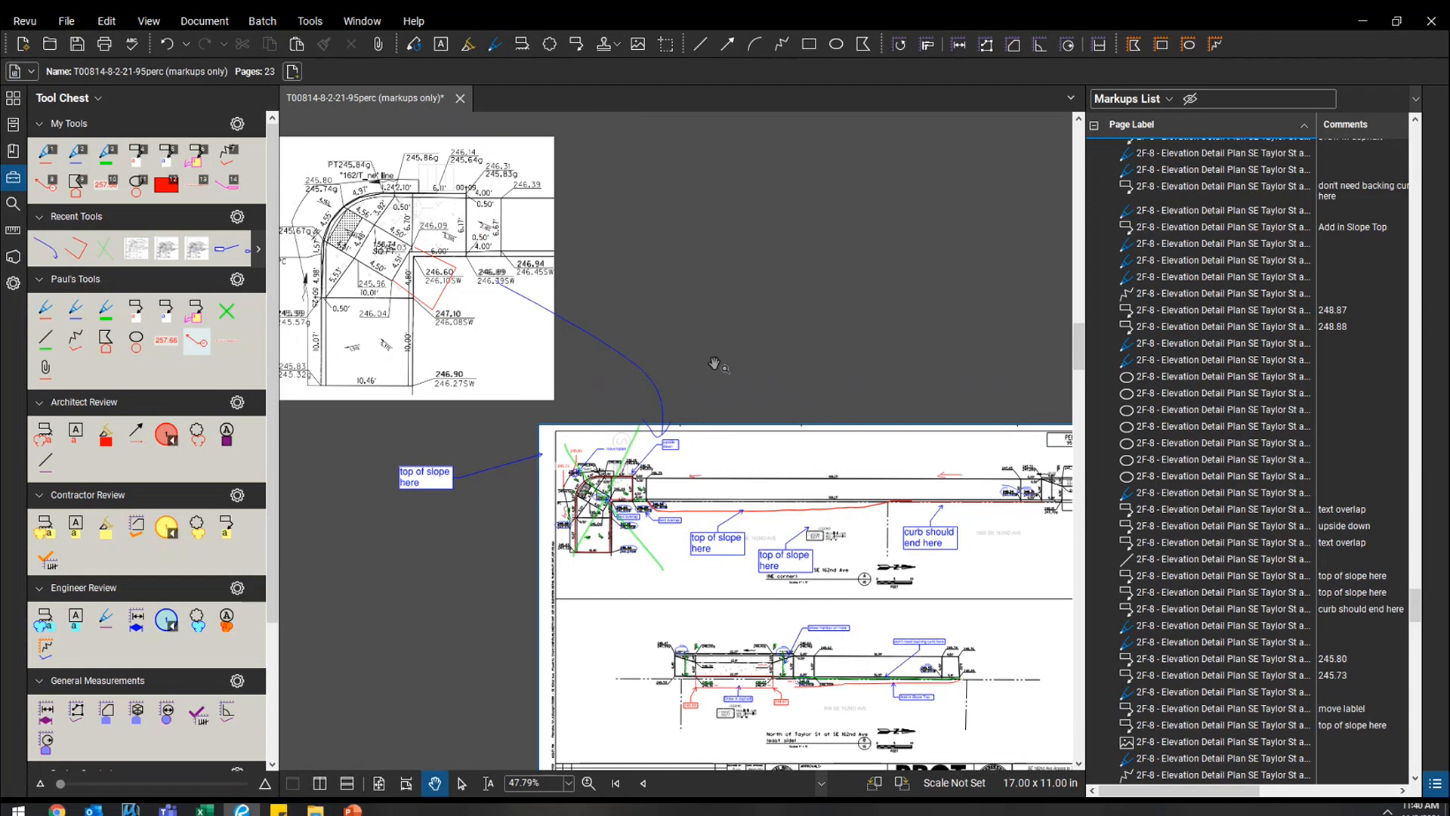
pyautogui.moveTo(719, 346); pyautogui.dragTo(764, 368)
pyautogui.scroll(-1, 764, 368)
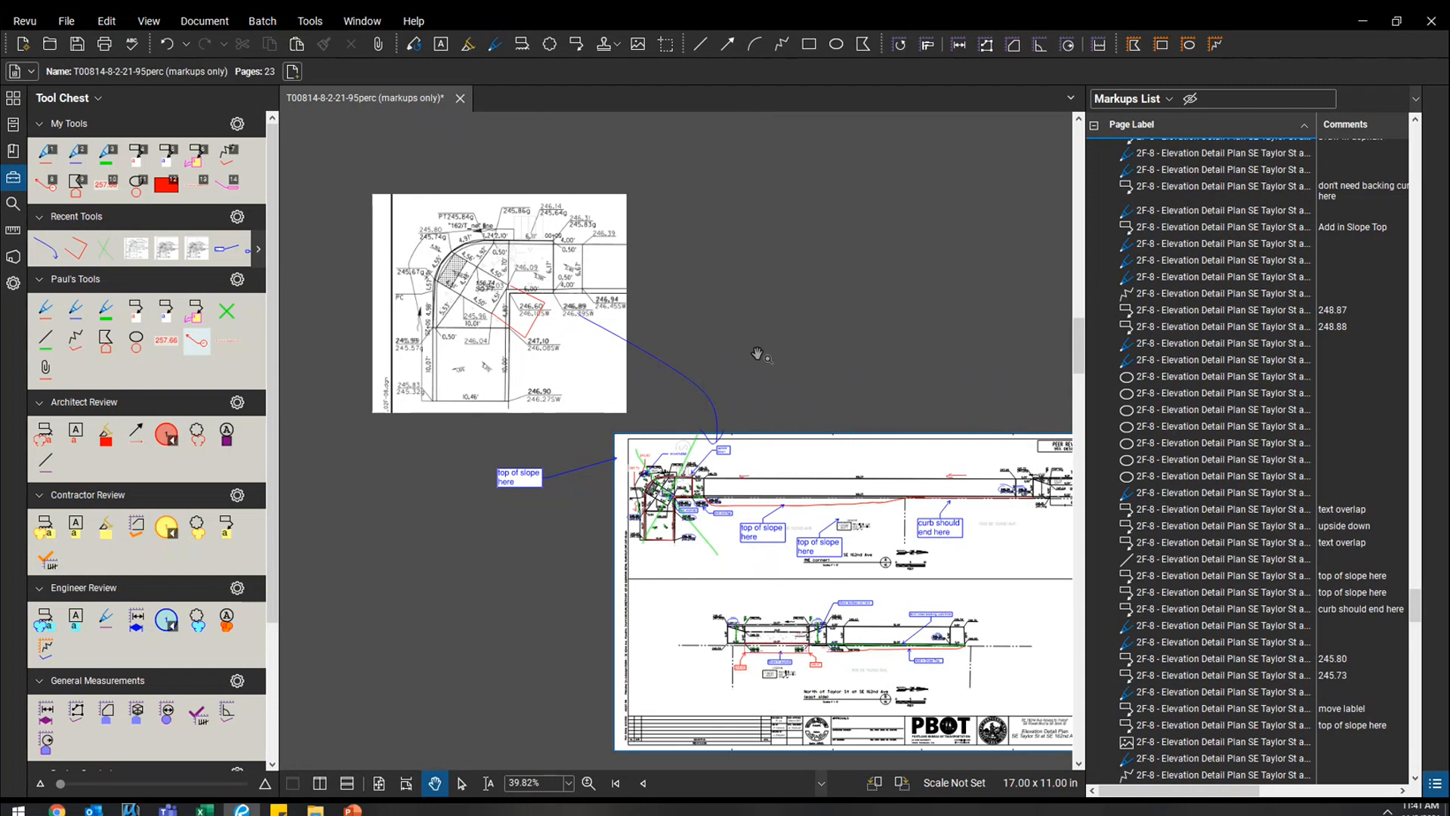
pyautogui.moveTo(757, 338)
pyautogui.mouseDown()
pyautogui.moveTo(739, 318)
pyautogui.moveTo(782, 312)
pyautogui.mouseUp()
pyautogui.scroll(-1, 755, 317)
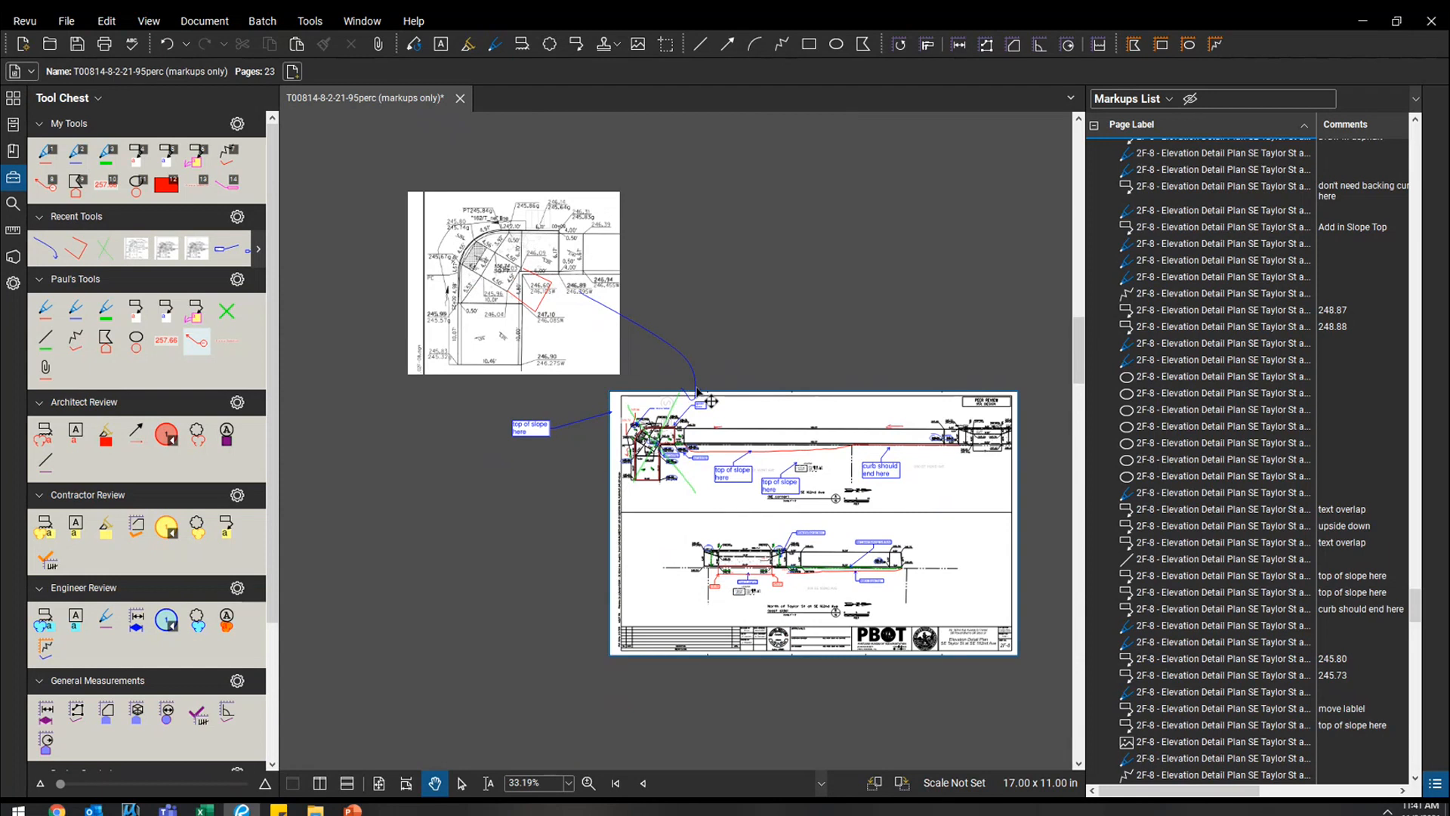
pyautogui.scroll(1, 683, 341)
pyautogui.moveTo(659, 252); pyautogui.dragTo(645, 234)
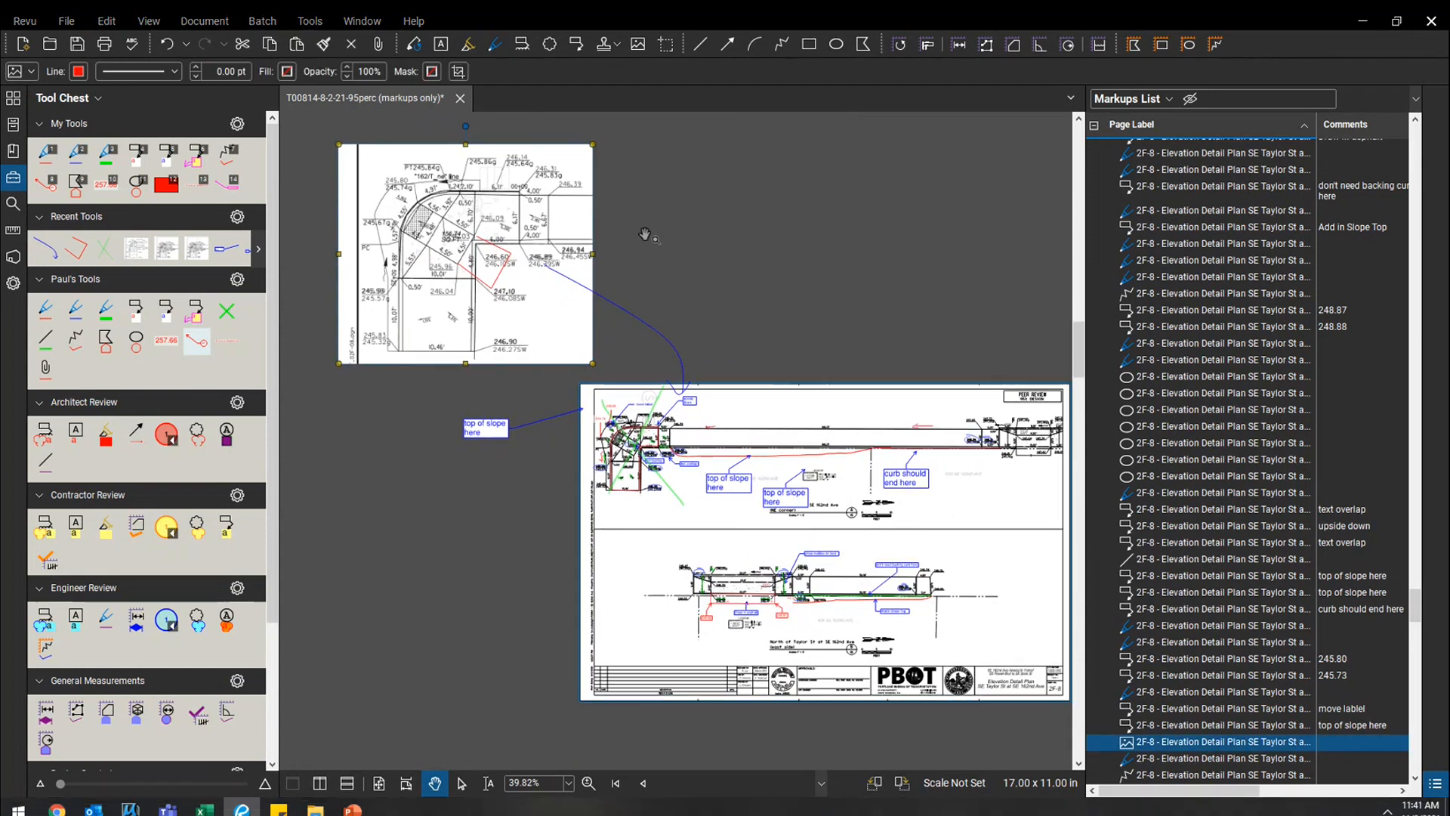
# Step: Switch to Google Maps in Chrome and capture the Street View area around the auto repair shop's street corner
pyautogui.hotkey('alt', 'Tab')
pyautogui.moveTo(1036, 492); pyautogui.dragTo(644, 392)
pyautogui.click(648, 417)
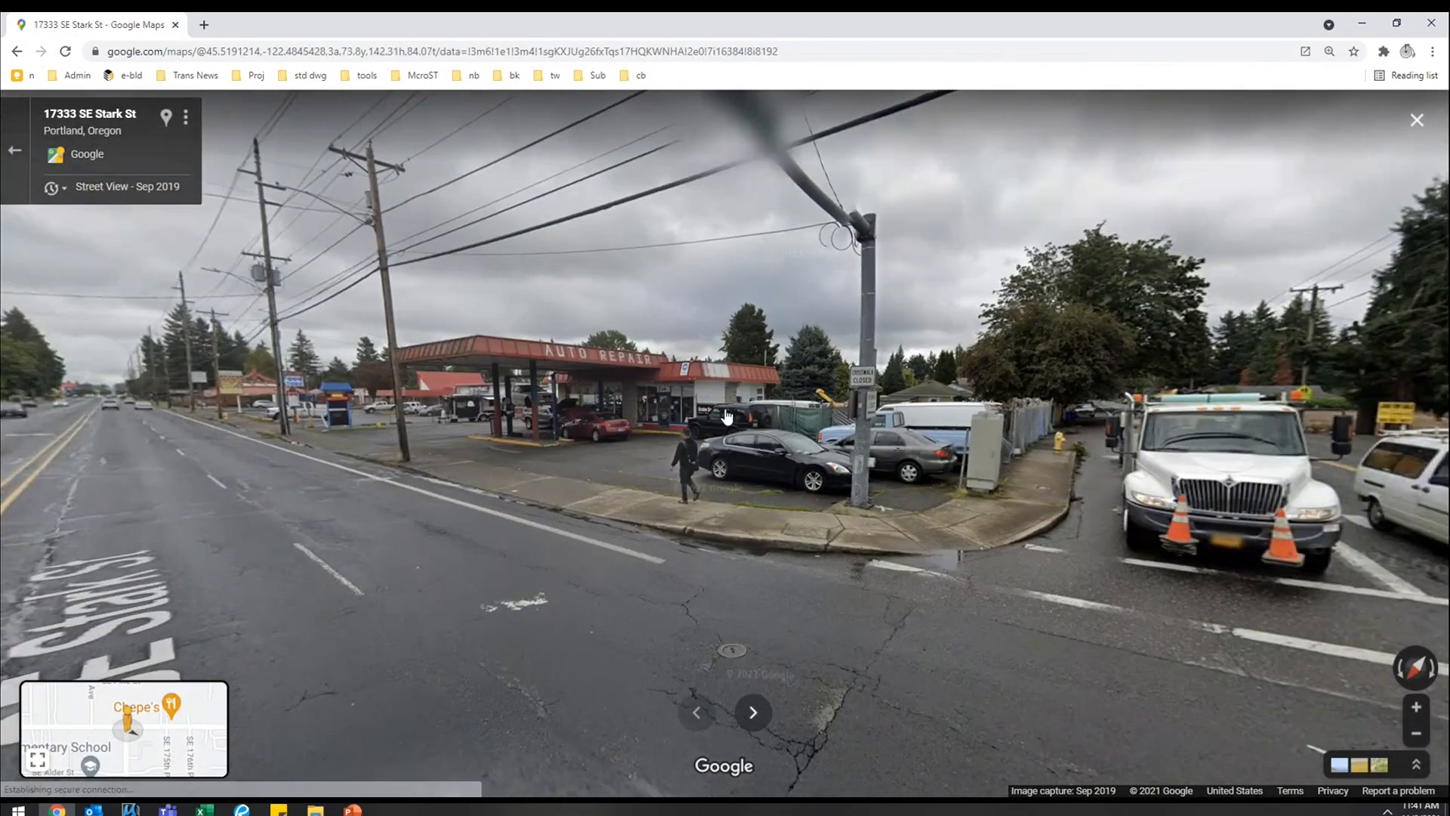
pyautogui.press('super+shift+s')
pyautogui.moveTo(544, 295); pyautogui.dragTo(1131, 641)
# Step: Return to Revu, paste the Street View capture outside the sheet, shrink it to about half size and place it above the sheet
pyautogui.click(1362, 23)
pyautogui.moveTo(938, 263); pyautogui.dragTo(686, 350)
pyautogui.hotkey('ctrl', 'v')
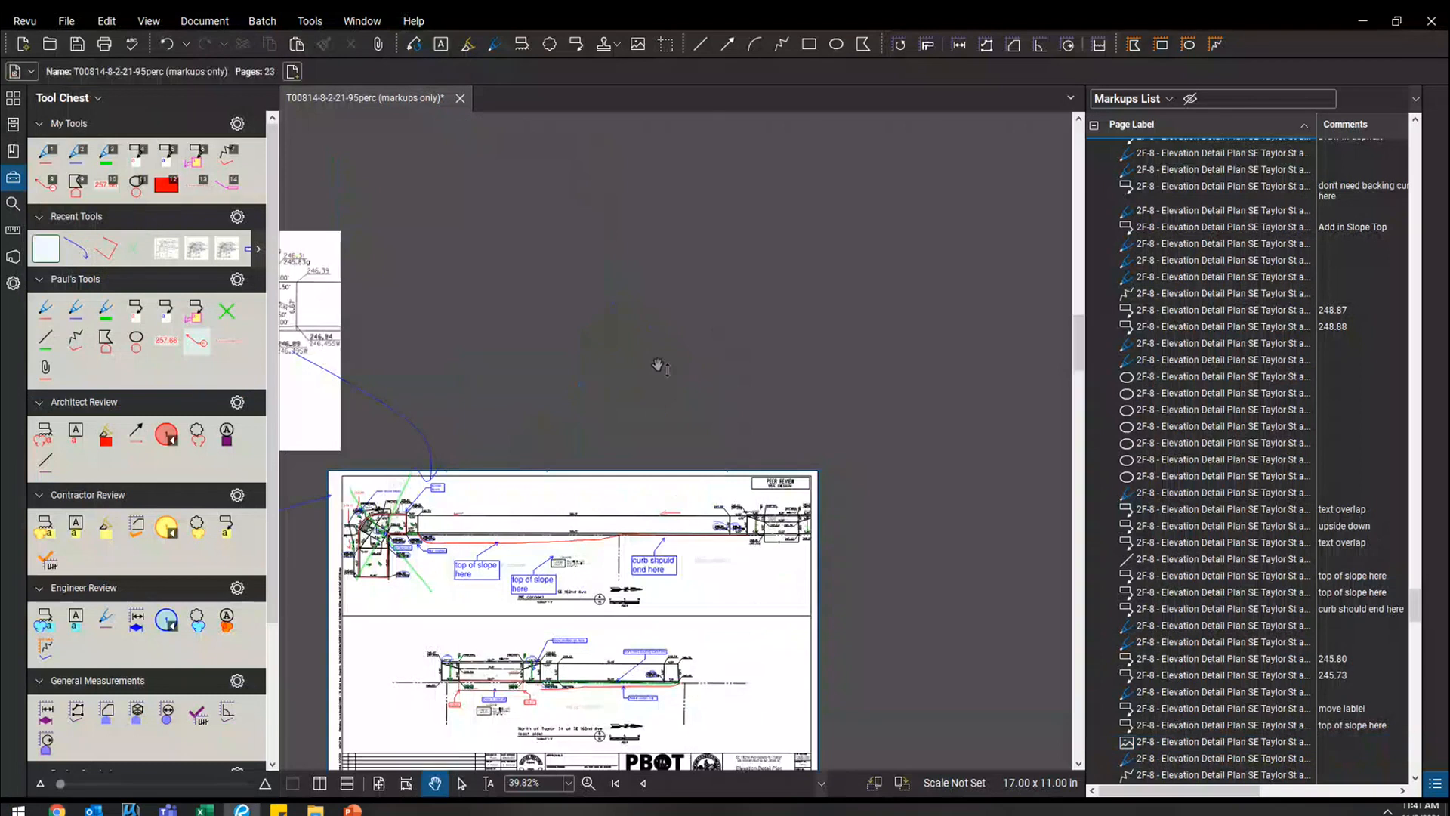
pyautogui.moveTo(818, 299); pyautogui.dragTo(510, 402)
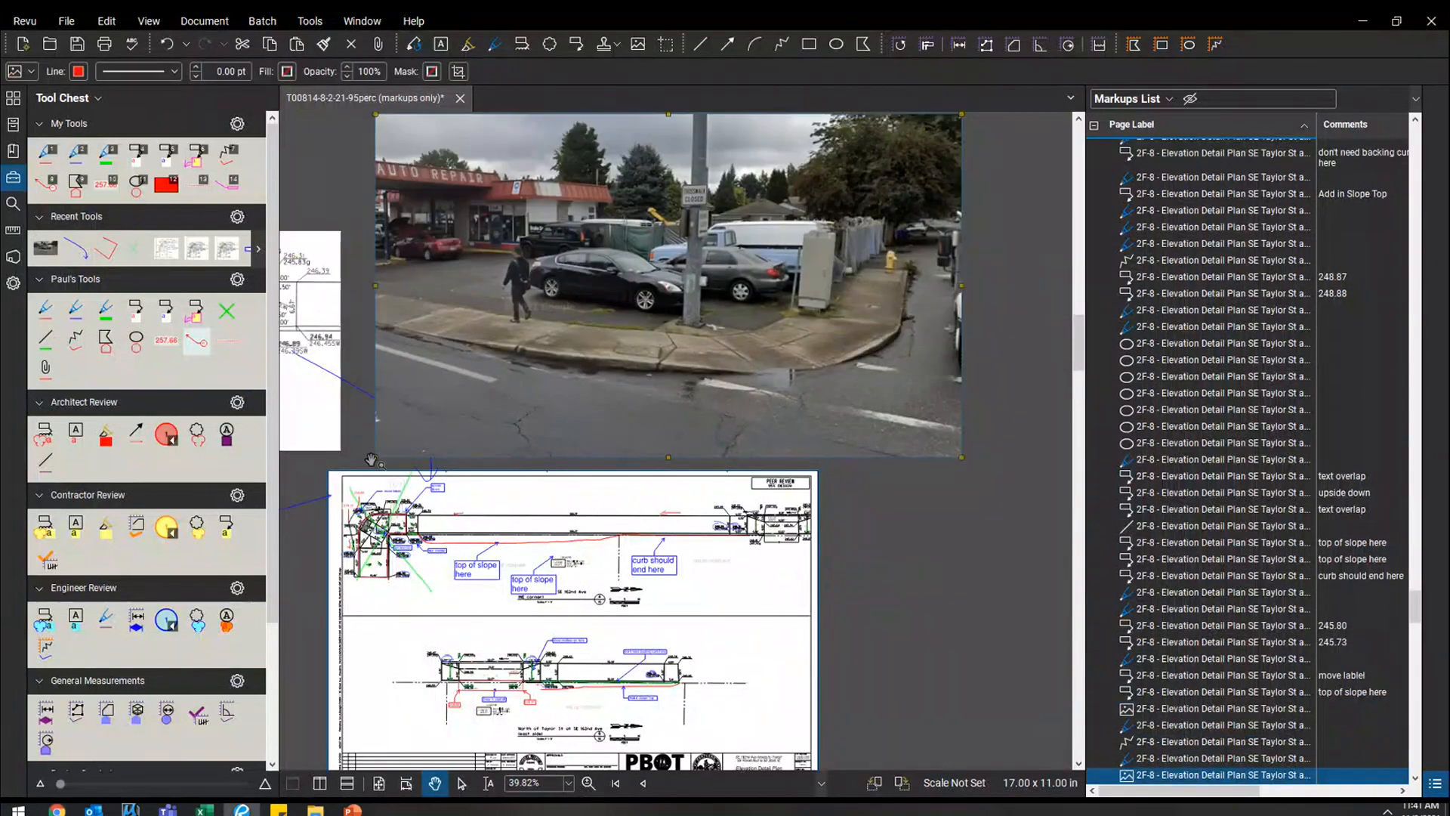
pyautogui.moveTo(375, 457); pyautogui.dragTo(668, 286)
pyautogui.moveTo(744, 242); pyautogui.dragTo(545, 393)
pyautogui.click(796, 337)
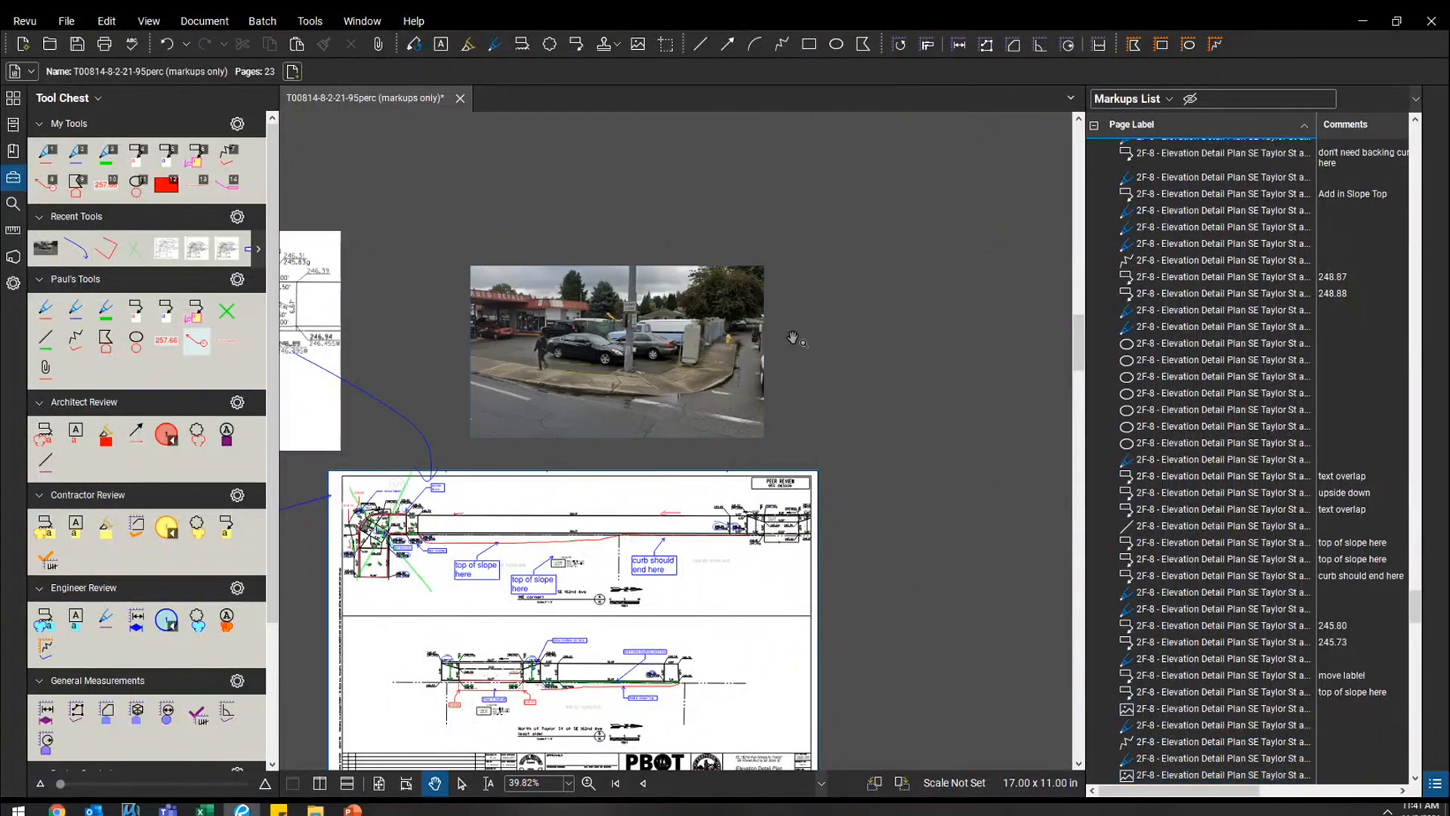
# Step: Copy the Street View page's web address from Chrome and return to Revu
pyautogui.hotkey('alt', 'Tab')
pyautogui.click(608, 43)
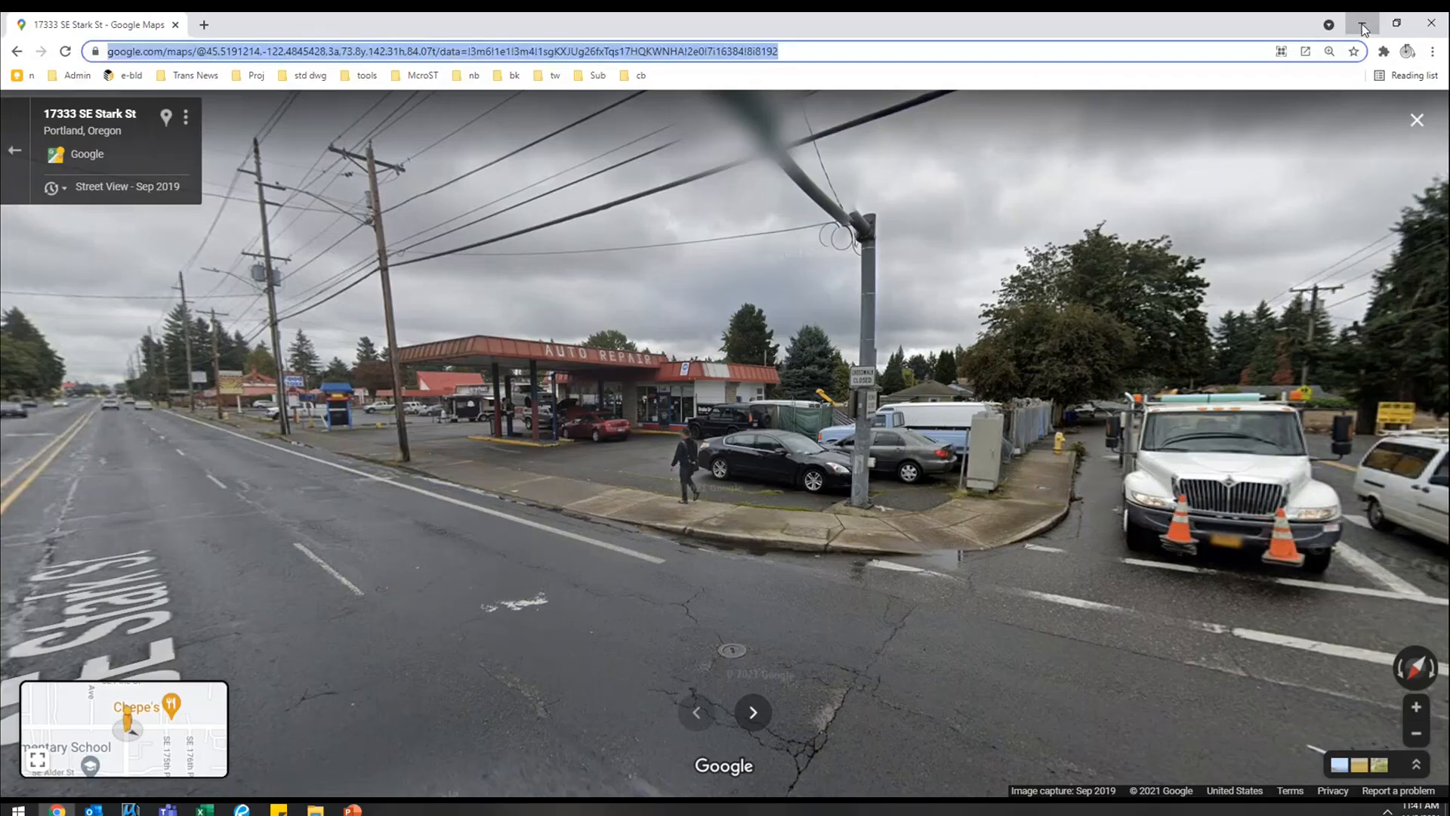
pyautogui.click(1363, 28)
# Step: Give the street corner photo a hyperlink action using the copied Street View address
pyautogui.rightClick(687, 337)
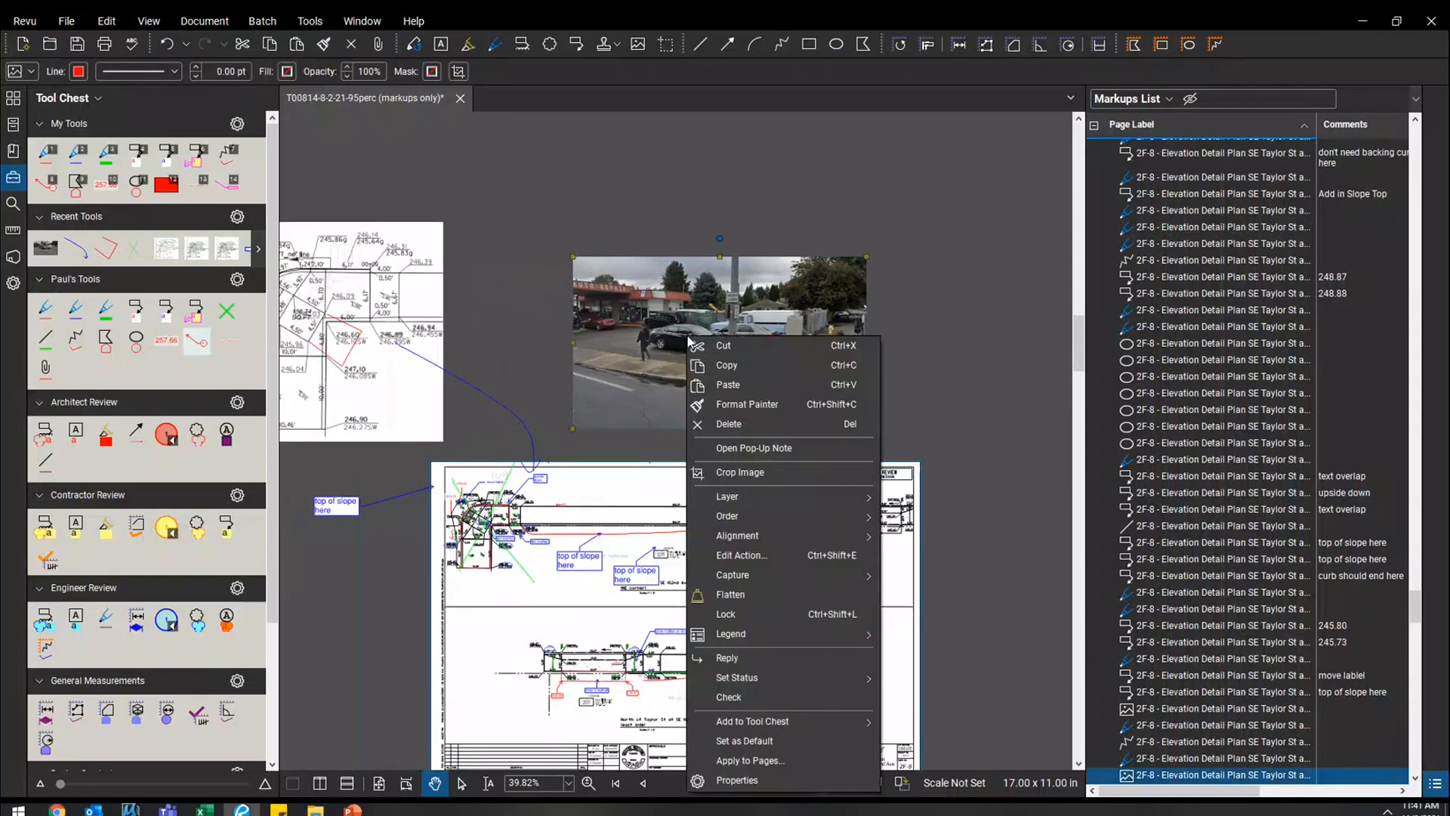
pyautogui.click(779, 551)
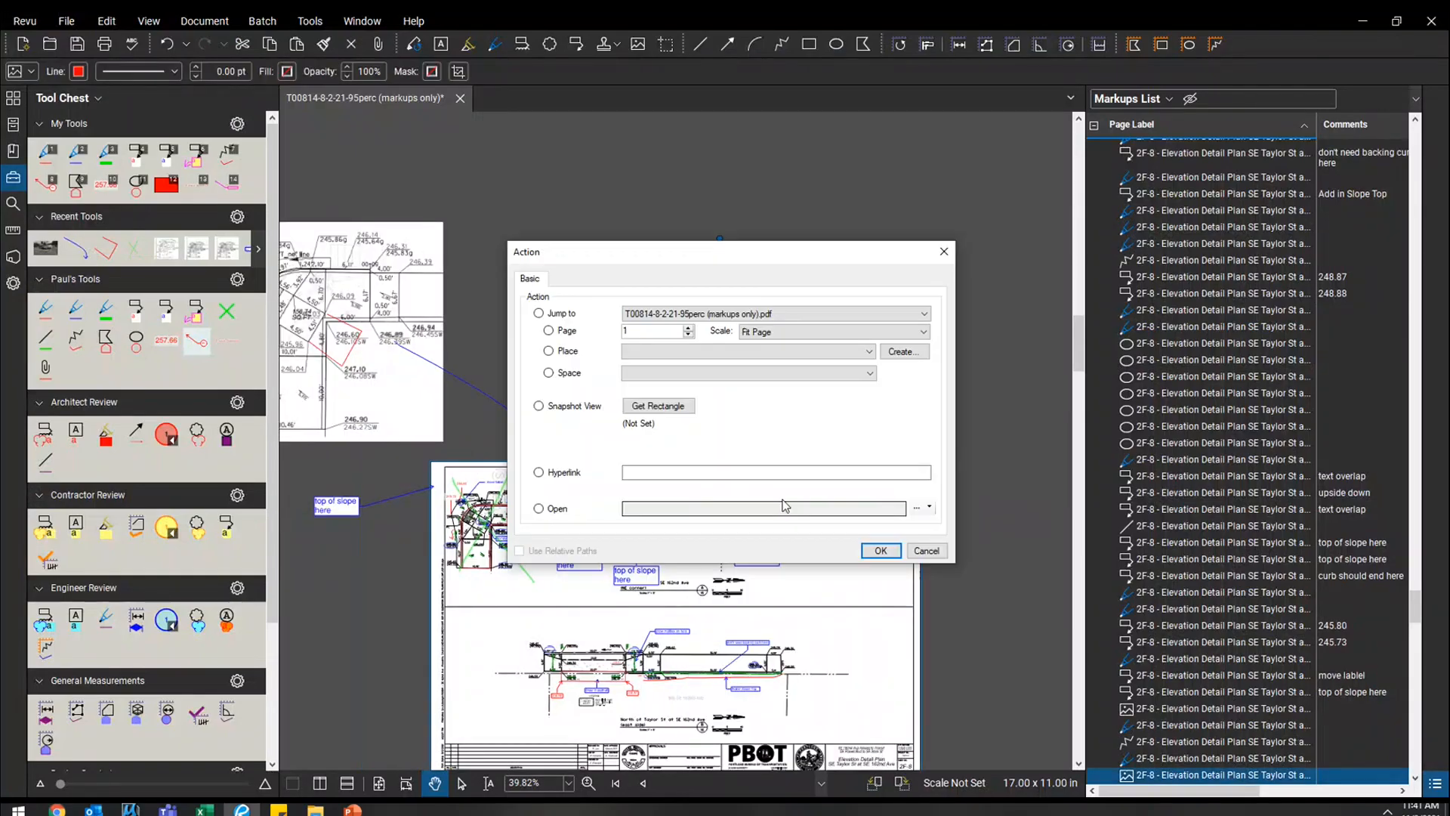
pyautogui.click(719, 473)
pyautogui.hotkey('ctrl', 'v')
pyautogui.click(877, 547)
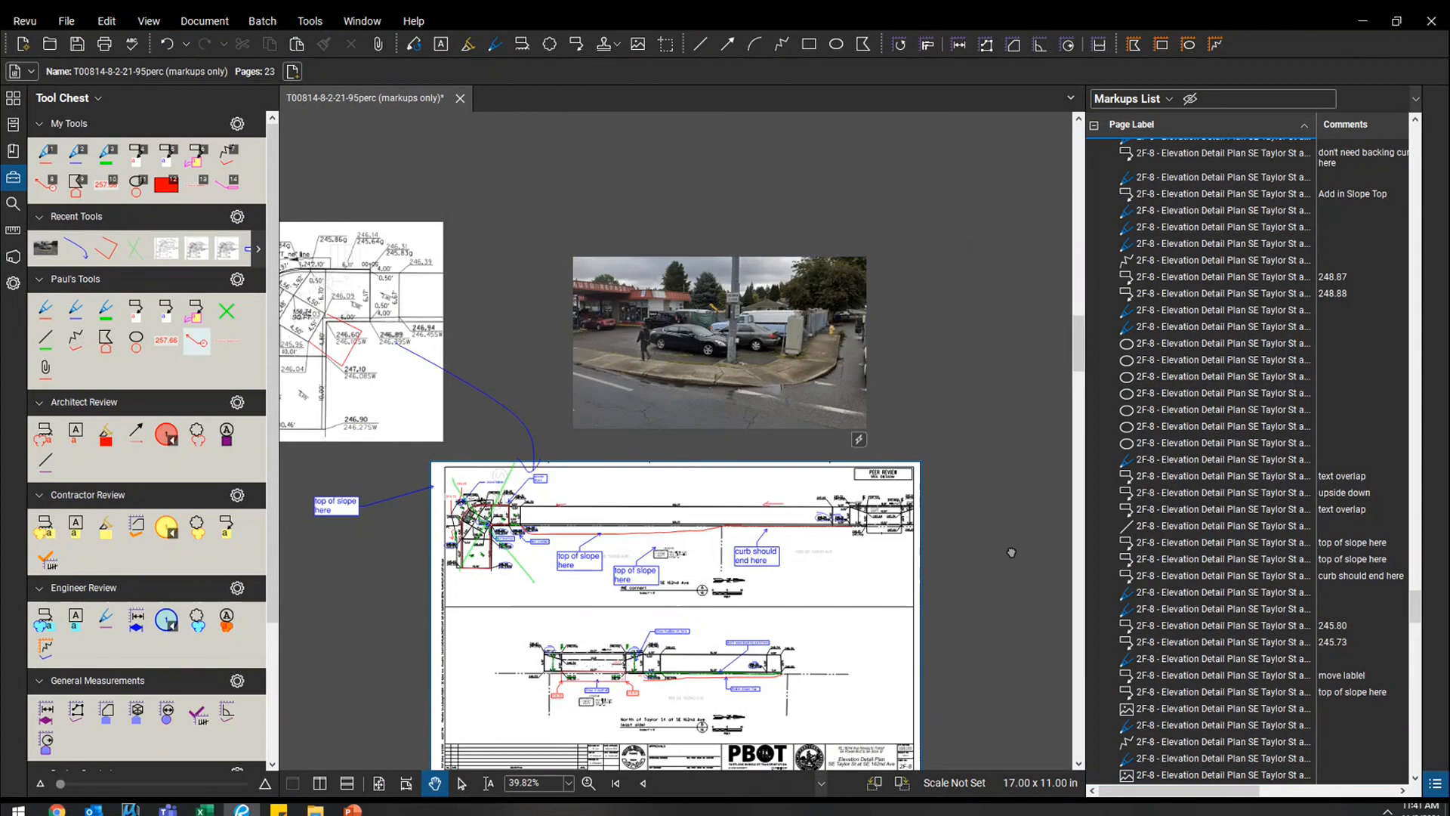
# Step: Open the photo's hyperlink to check the Street View page, close that page and return to sheet 2F-8
pyautogui.moveTo(1011, 552); pyautogui.dragTo(987, 356)
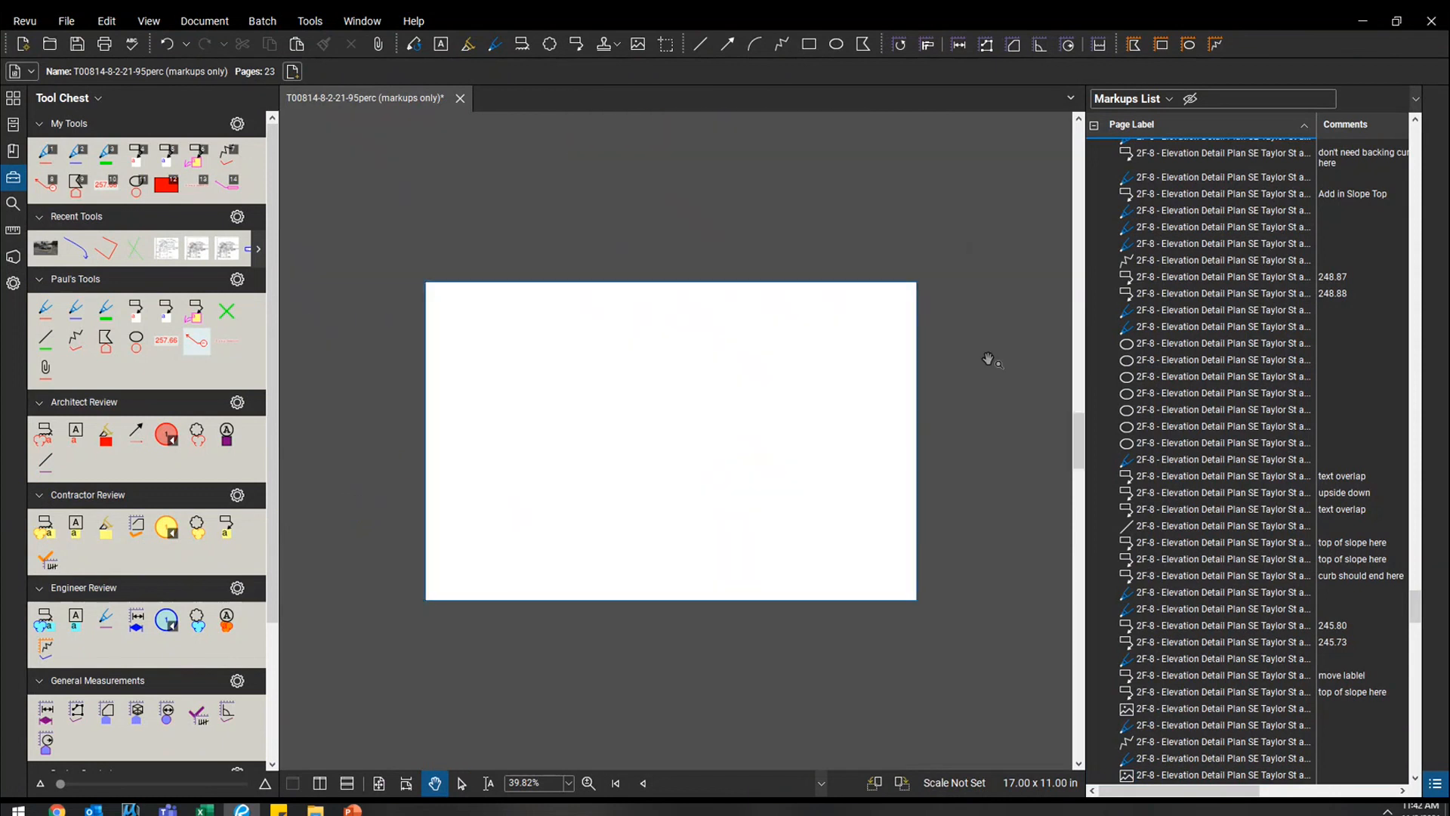
pyautogui.moveTo(987, 356); pyautogui.dragTo(969, 402)
pyautogui.scroll(5, 892, 374)
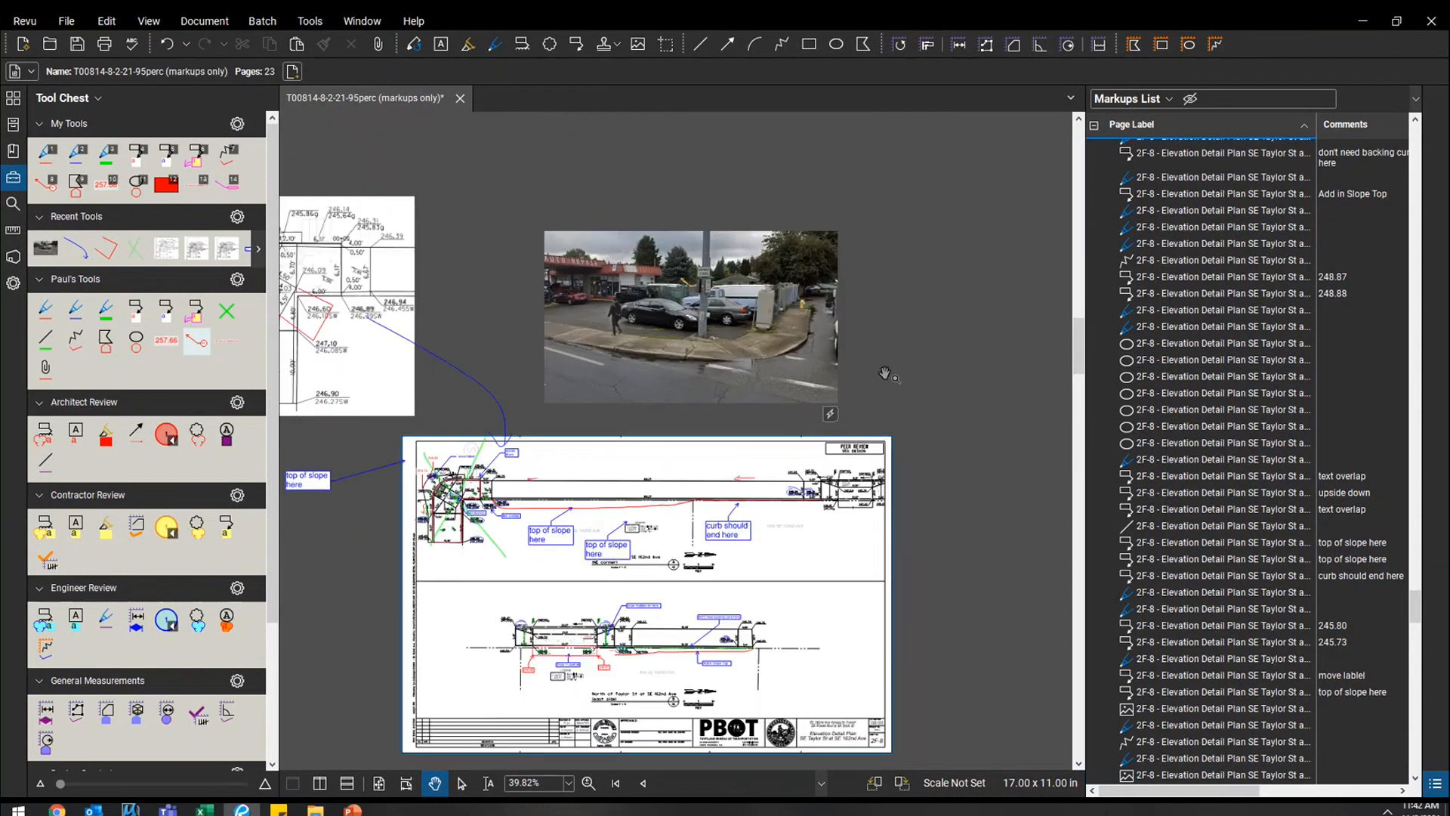
pyautogui.click(813, 425)
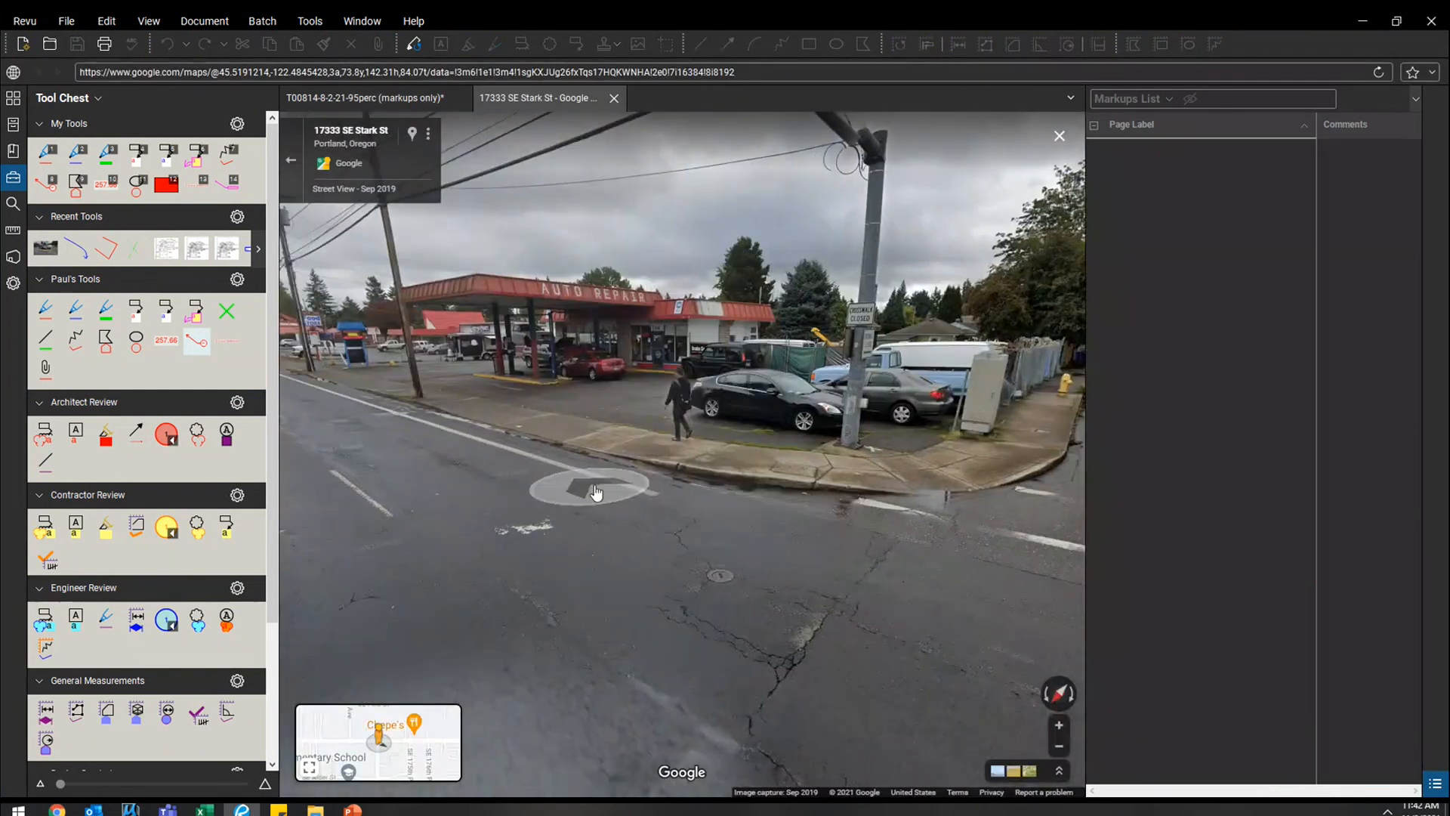
pyautogui.click(594, 493)
pyautogui.click(614, 98)
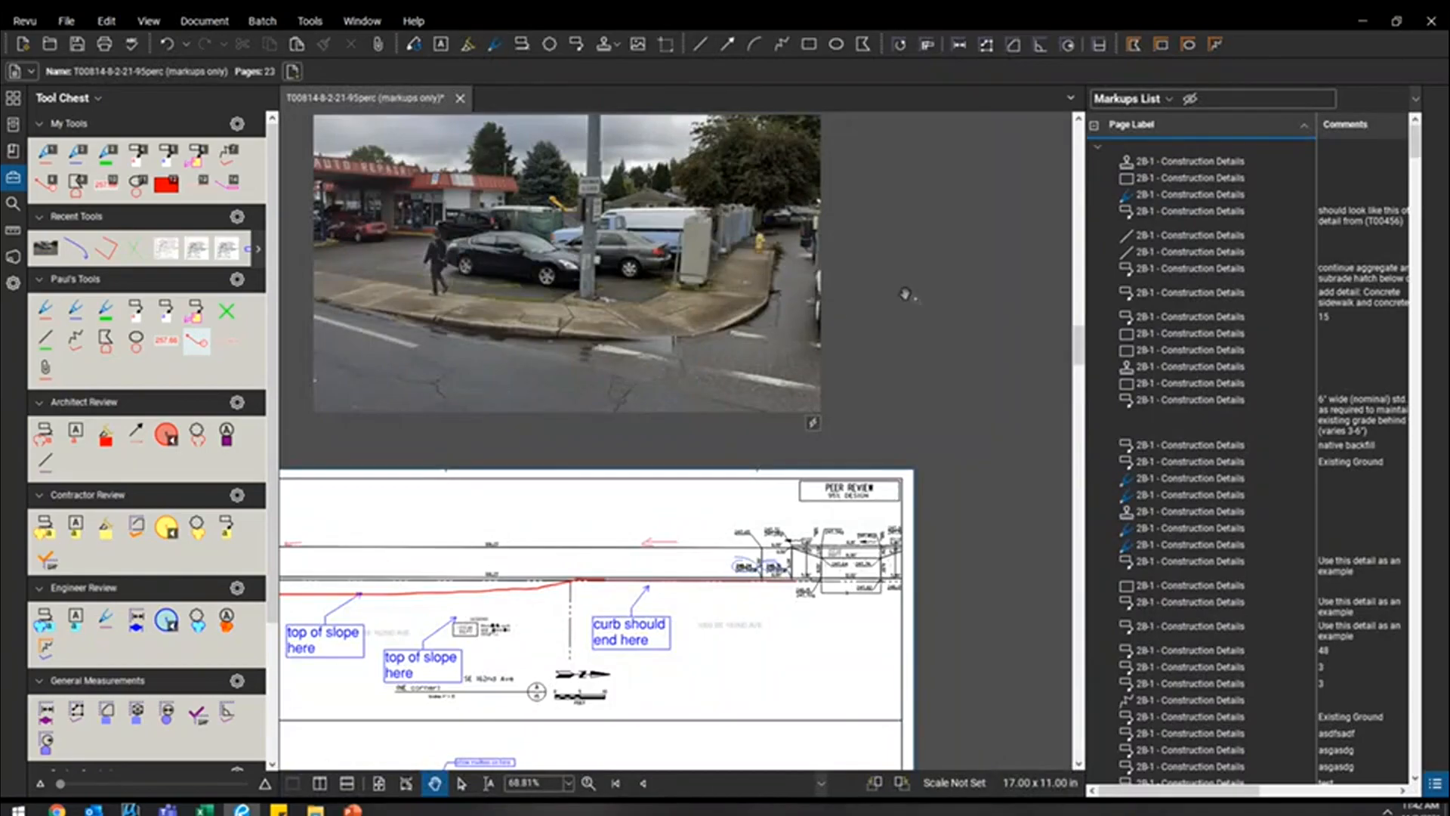
pyautogui.scroll(-3, 910, 295)
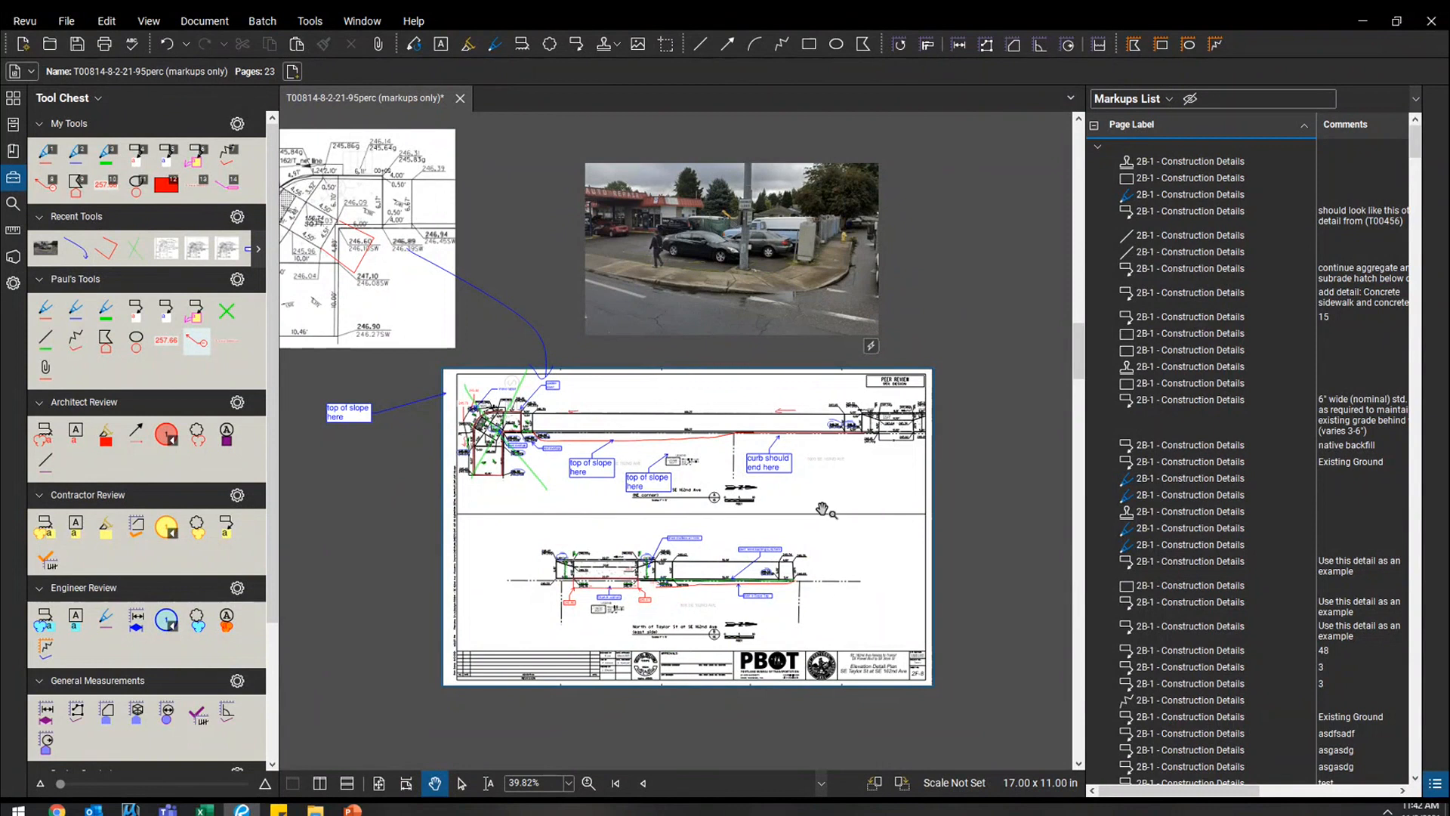
pyautogui.scroll(1, 935, 363)
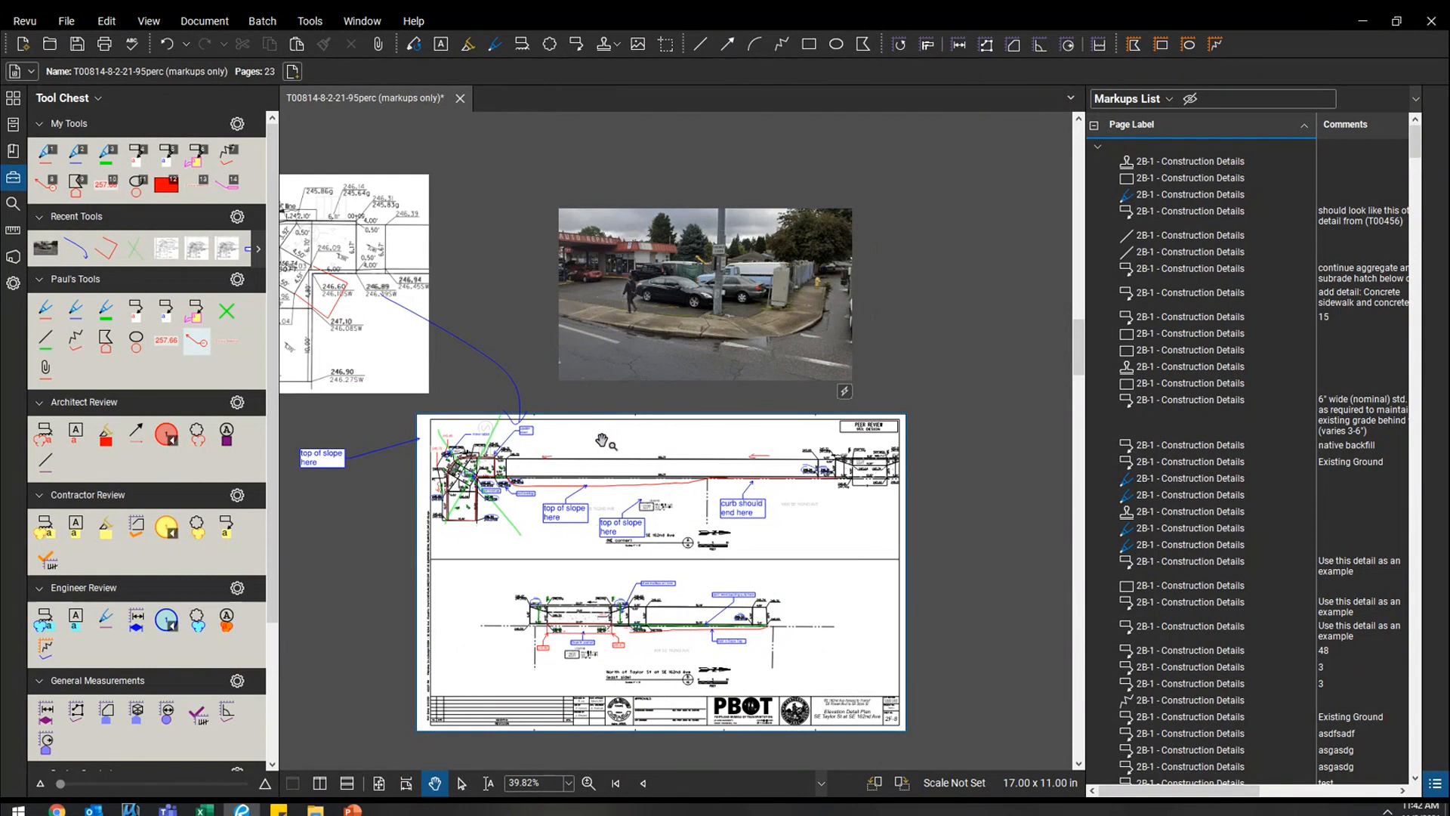
# Step: Split the view of sheet 2F-8 vertically into two panes and zoom in on the corner detail in one of them
pyautogui.moveTo(602, 440); pyautogui.dragTo(624, 414)
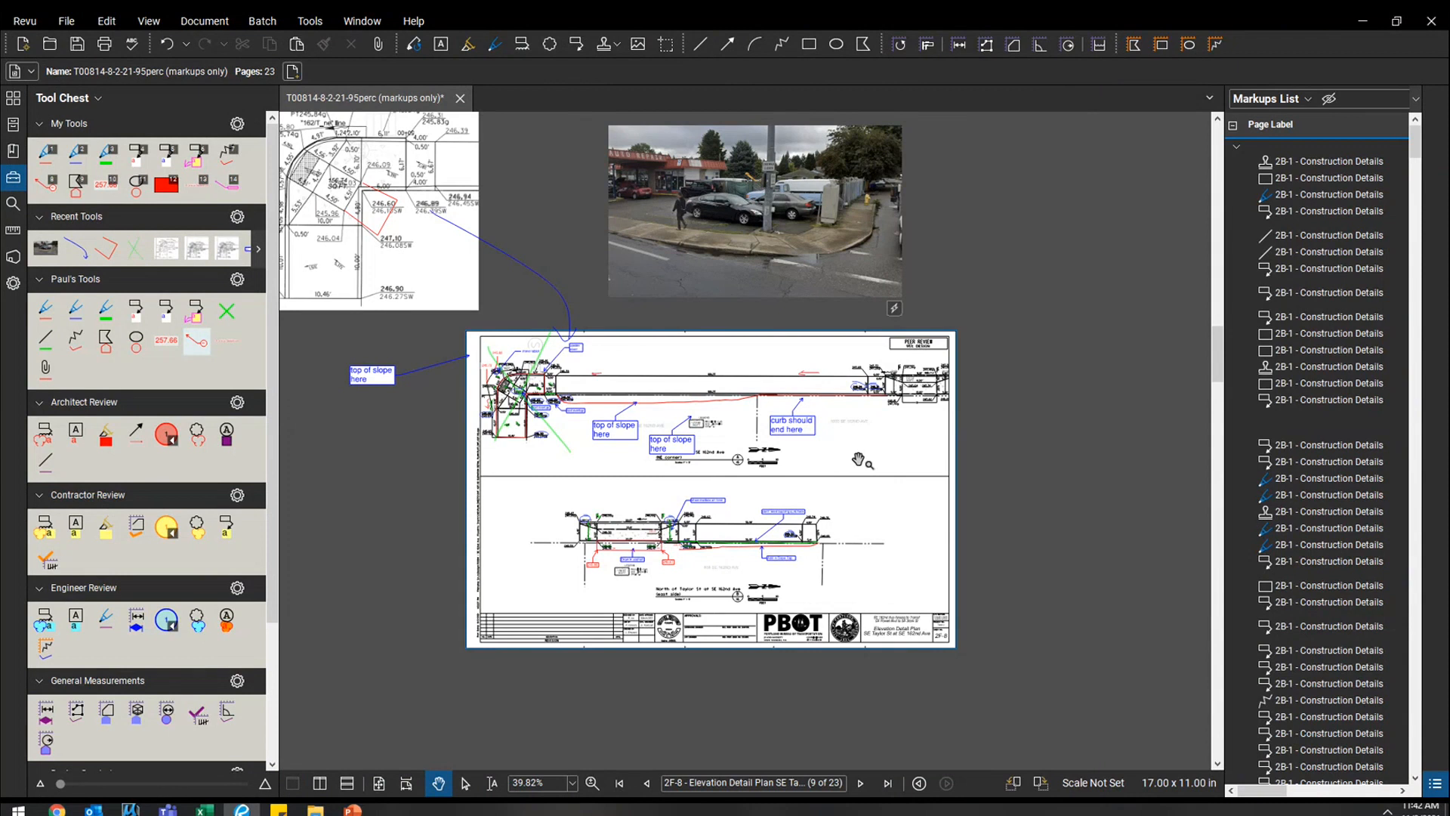
pyautogui.scroll(1, 861, 459)
pyautogui.moveTo(859, 460); pyautogui.dragTo(912, 413)
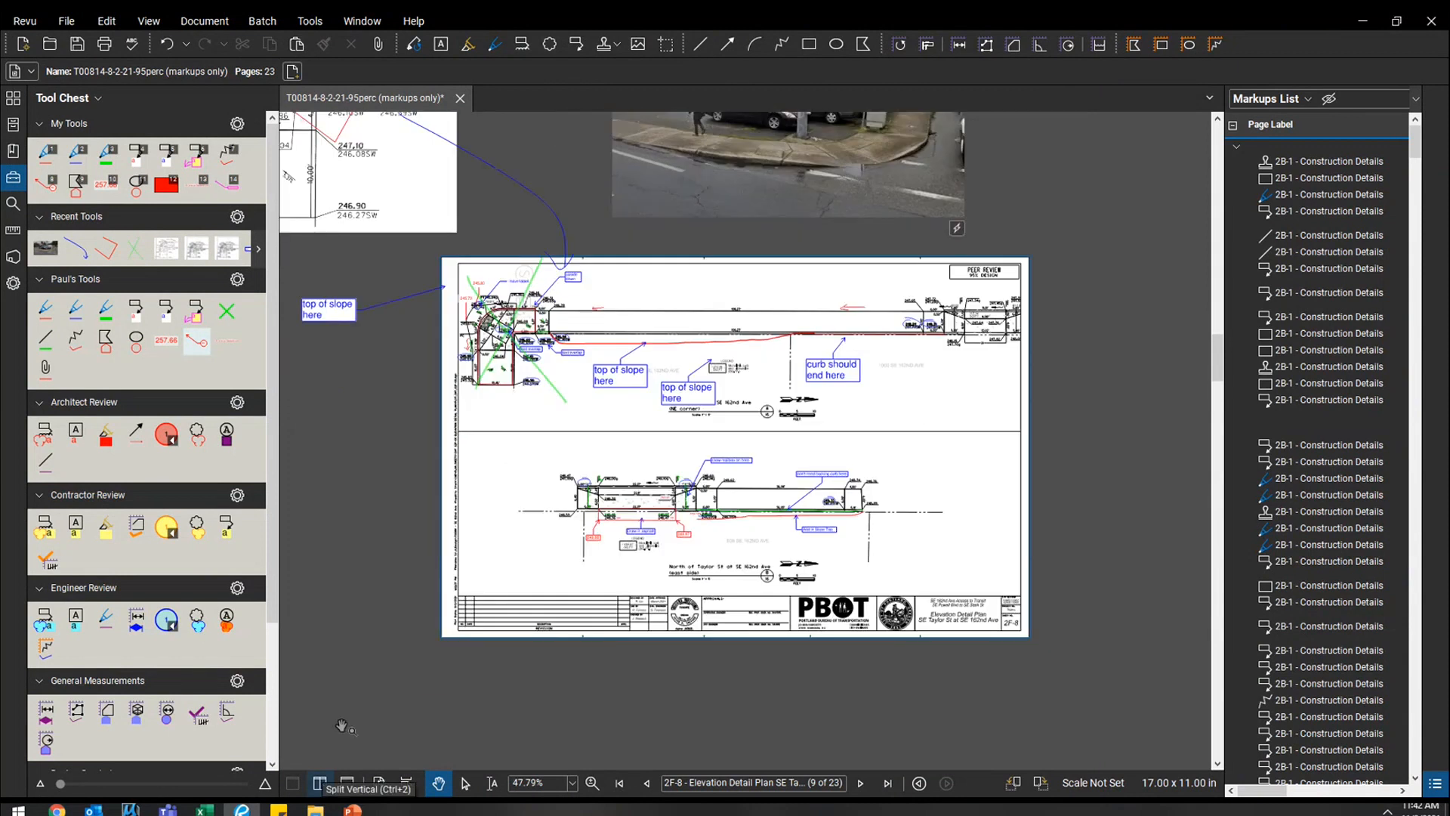
pyautogui.click(198, 25)
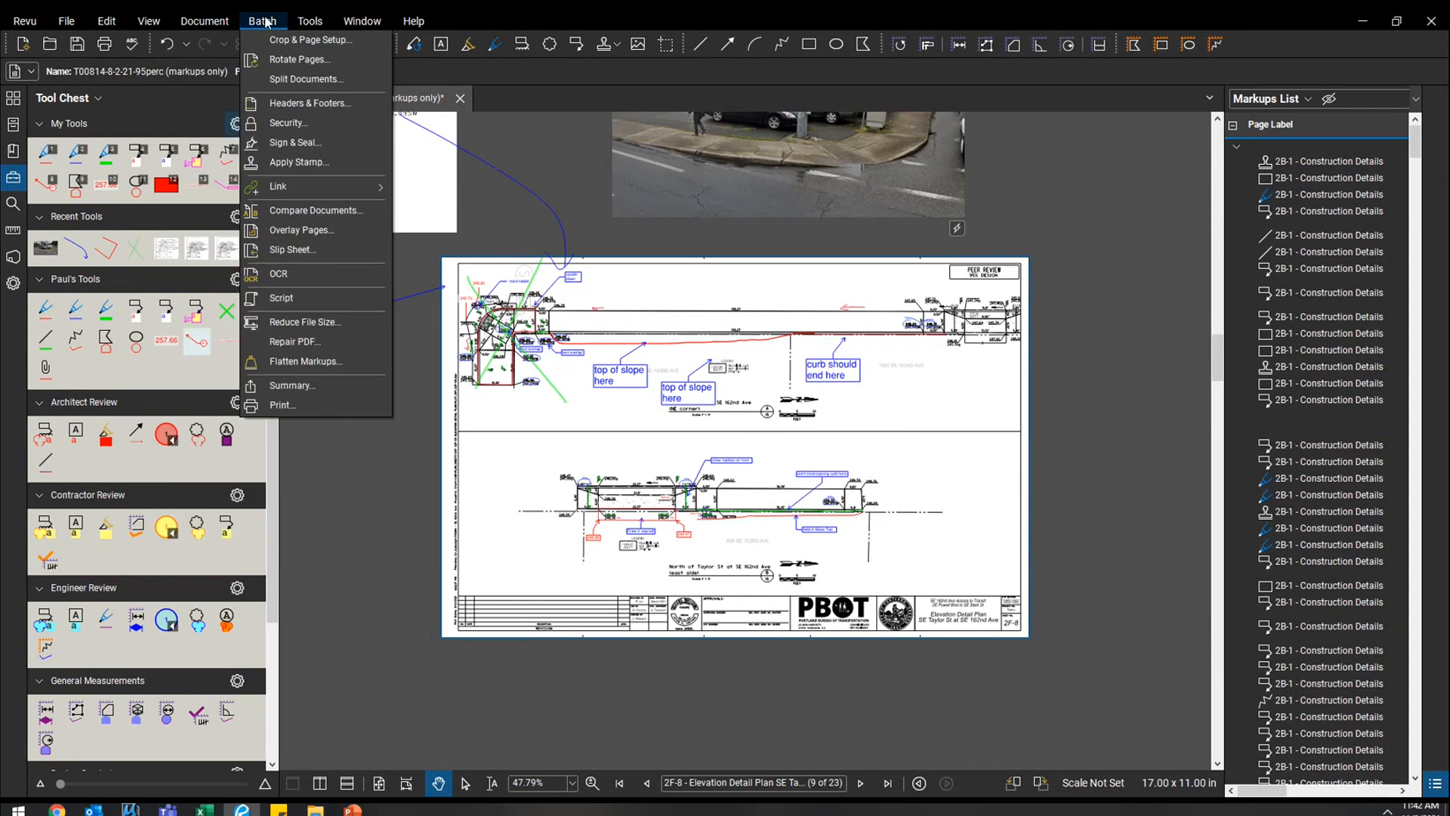
pyautogui.moveTo(149, 20)
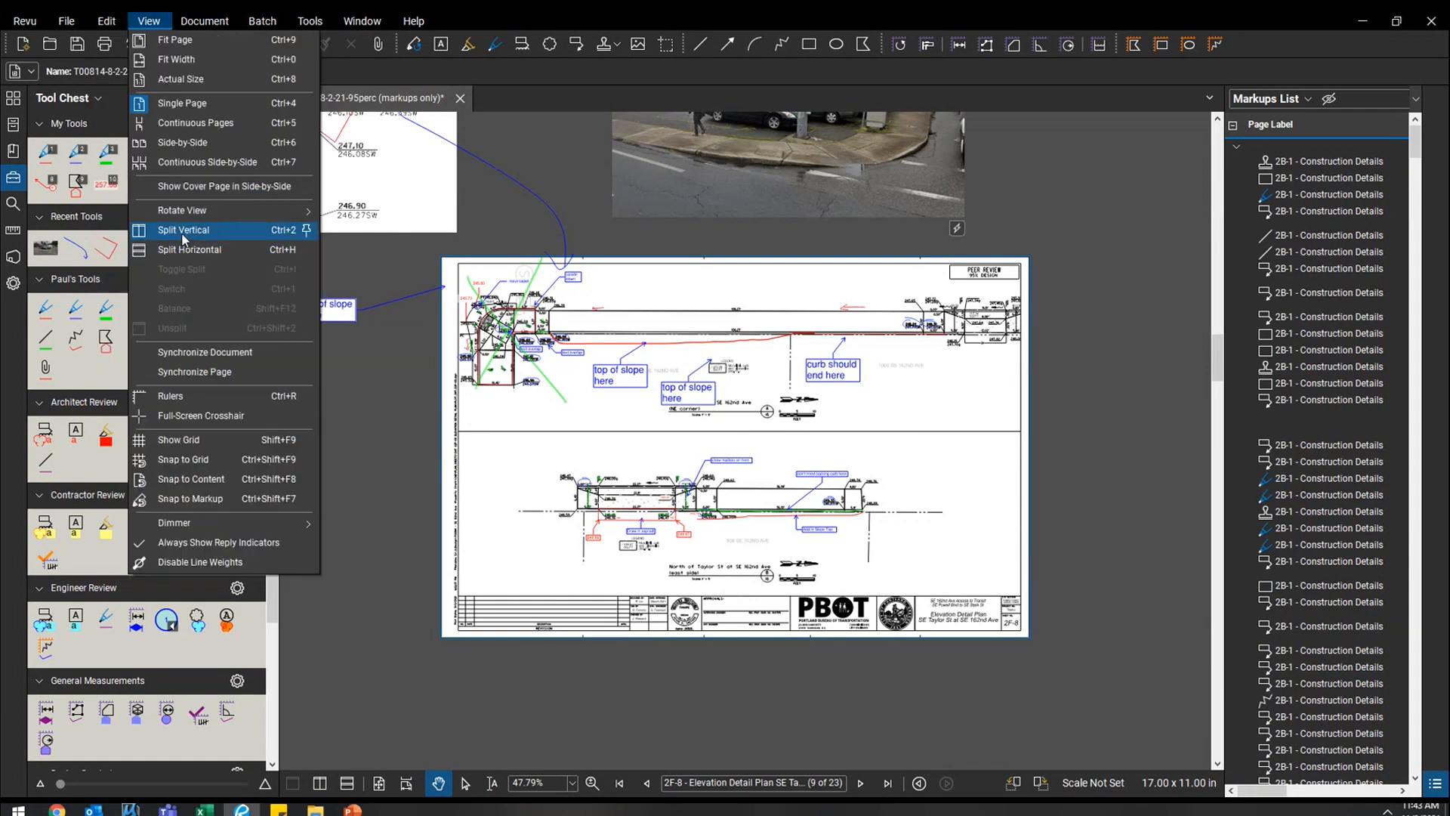
pyautogui.click(767, 246)
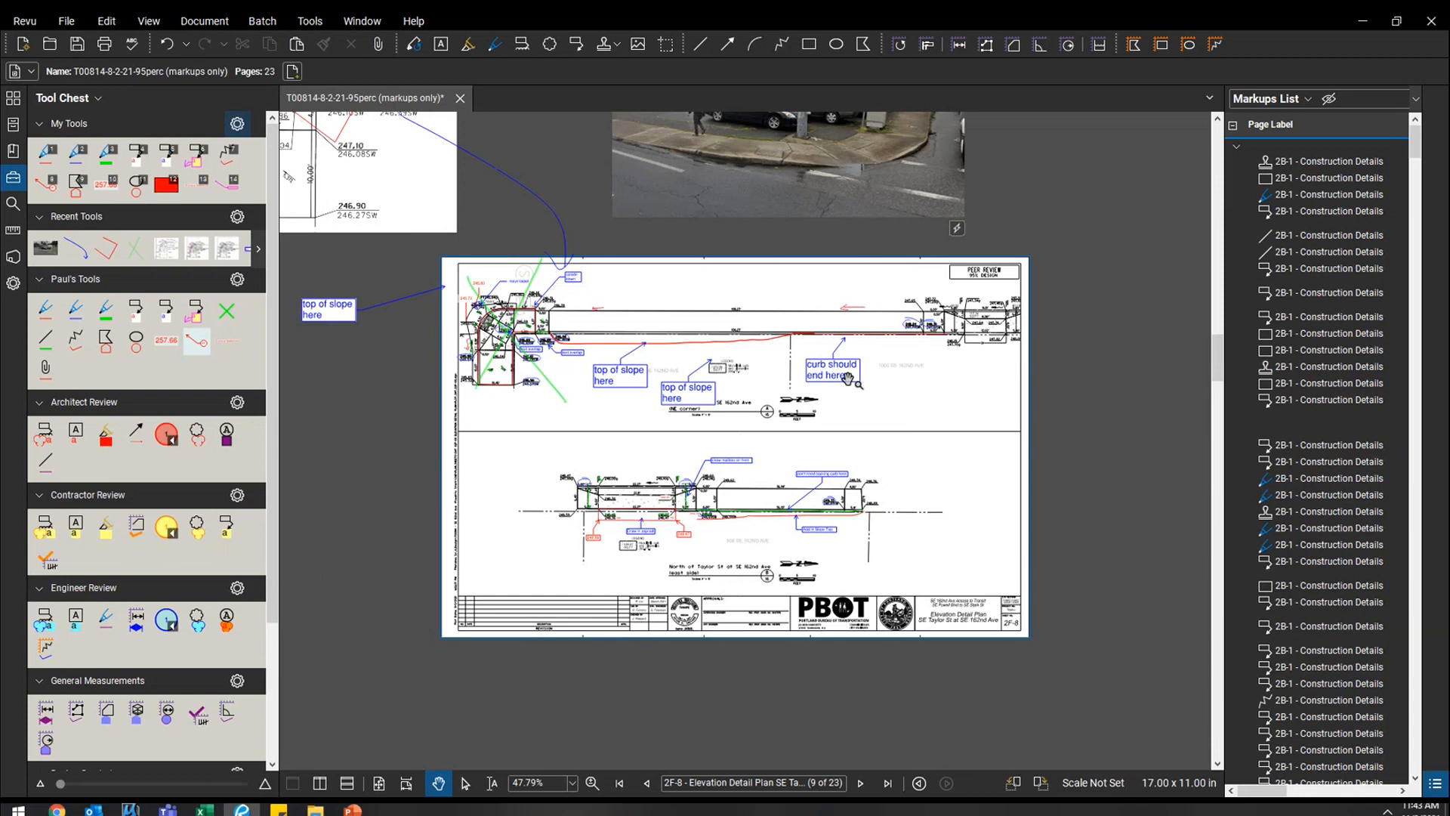
pyautogui.hotkey('ctrl', '2')
pyautogui.click(939, 99)
pyautogui.hotkey('ctrl', '2')
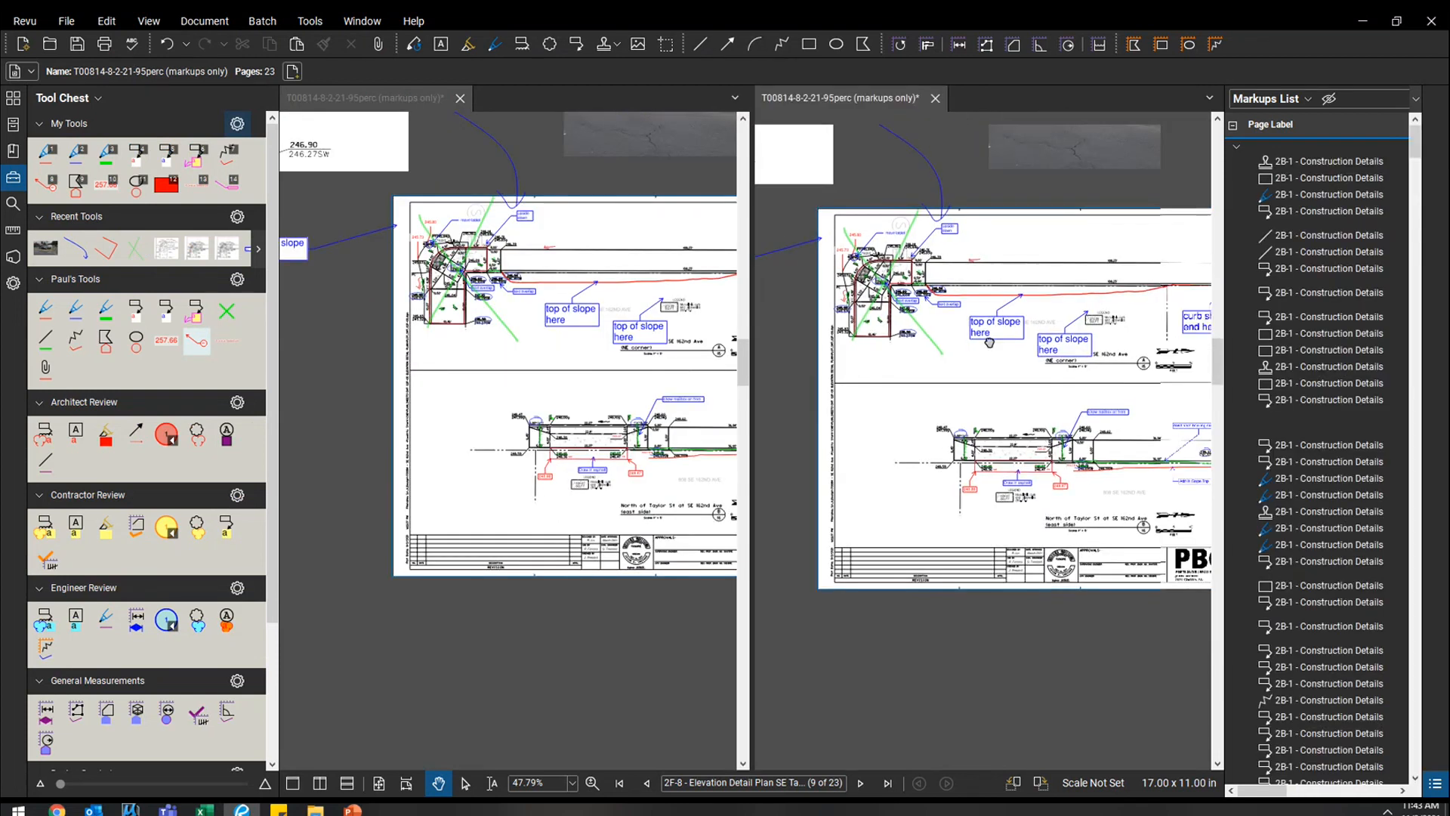
pyautogui.moveTo(586, 295); pyautogui.dragTo(557, 301)
pyautogui.scroll(2, 556, 303)
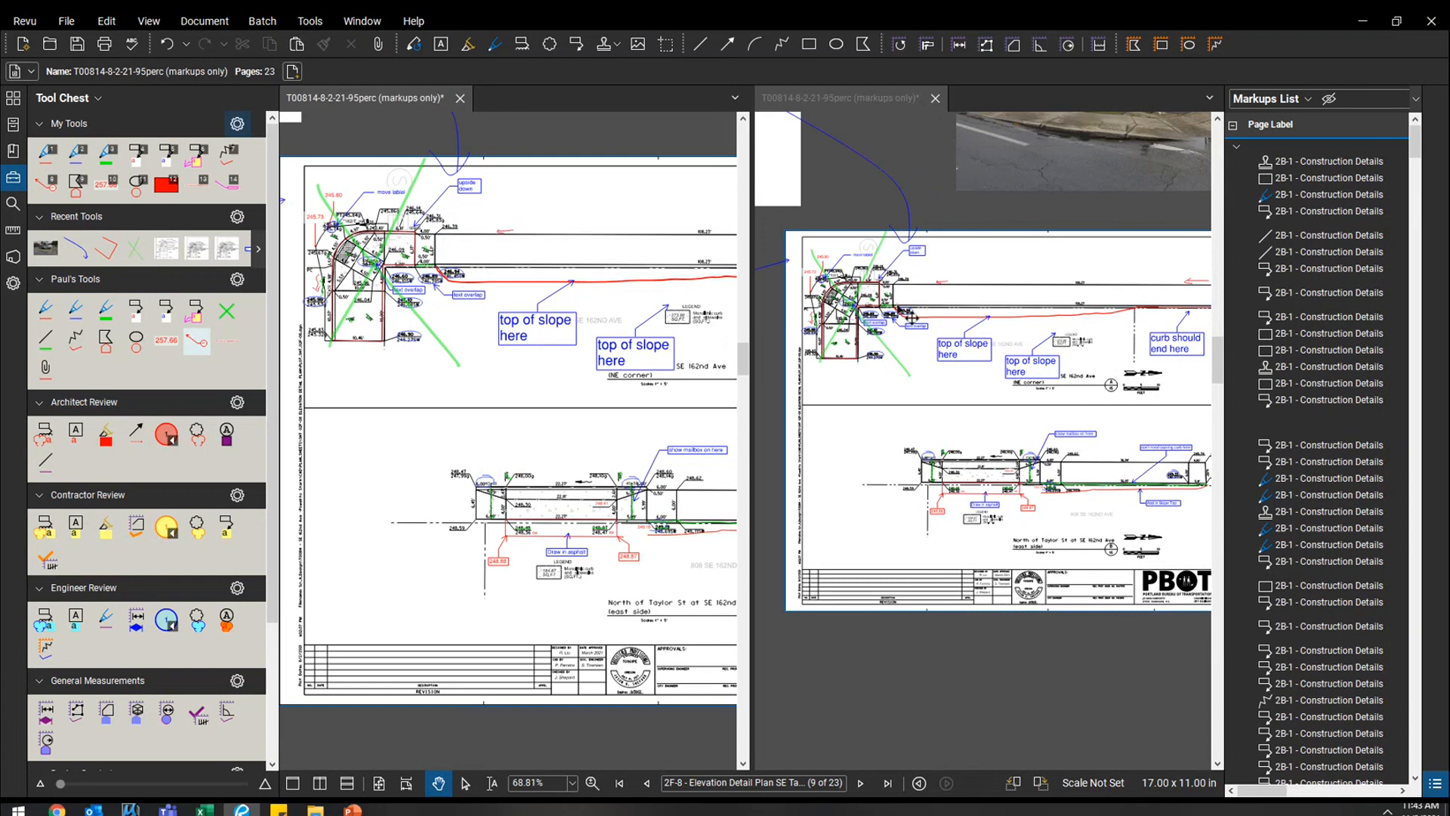
# Step: Try a small red pen loop on the plan in the second pane, delete it and close the extra pane
pyautogui.click(1010, 281)
pyautogui.press('1')
pyautogui.moveTo(1003, 270); pyautogui.dragTo(990, 261)
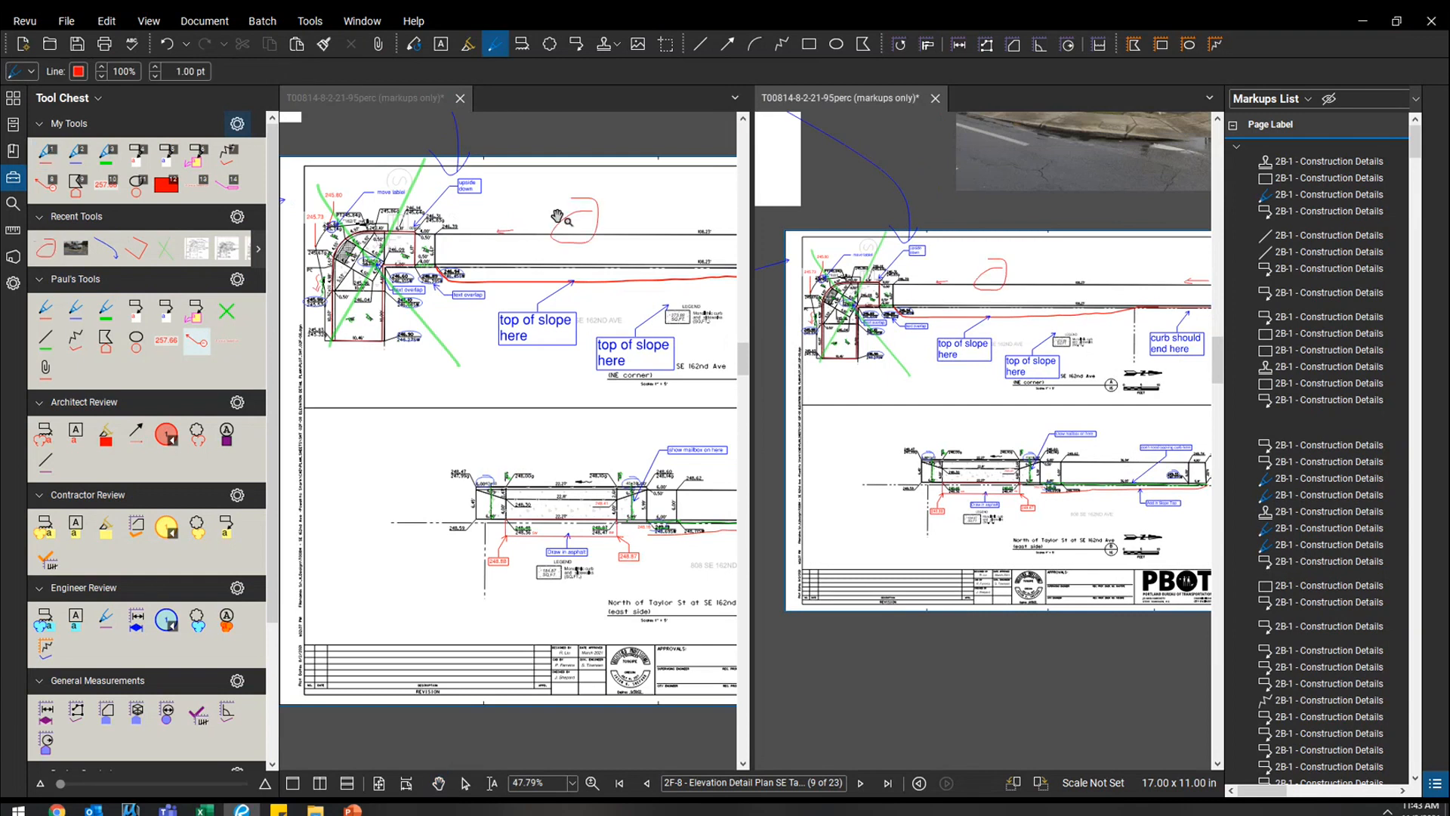
pyautogui.click(1005, 263)
pyautogui.press('Delete')
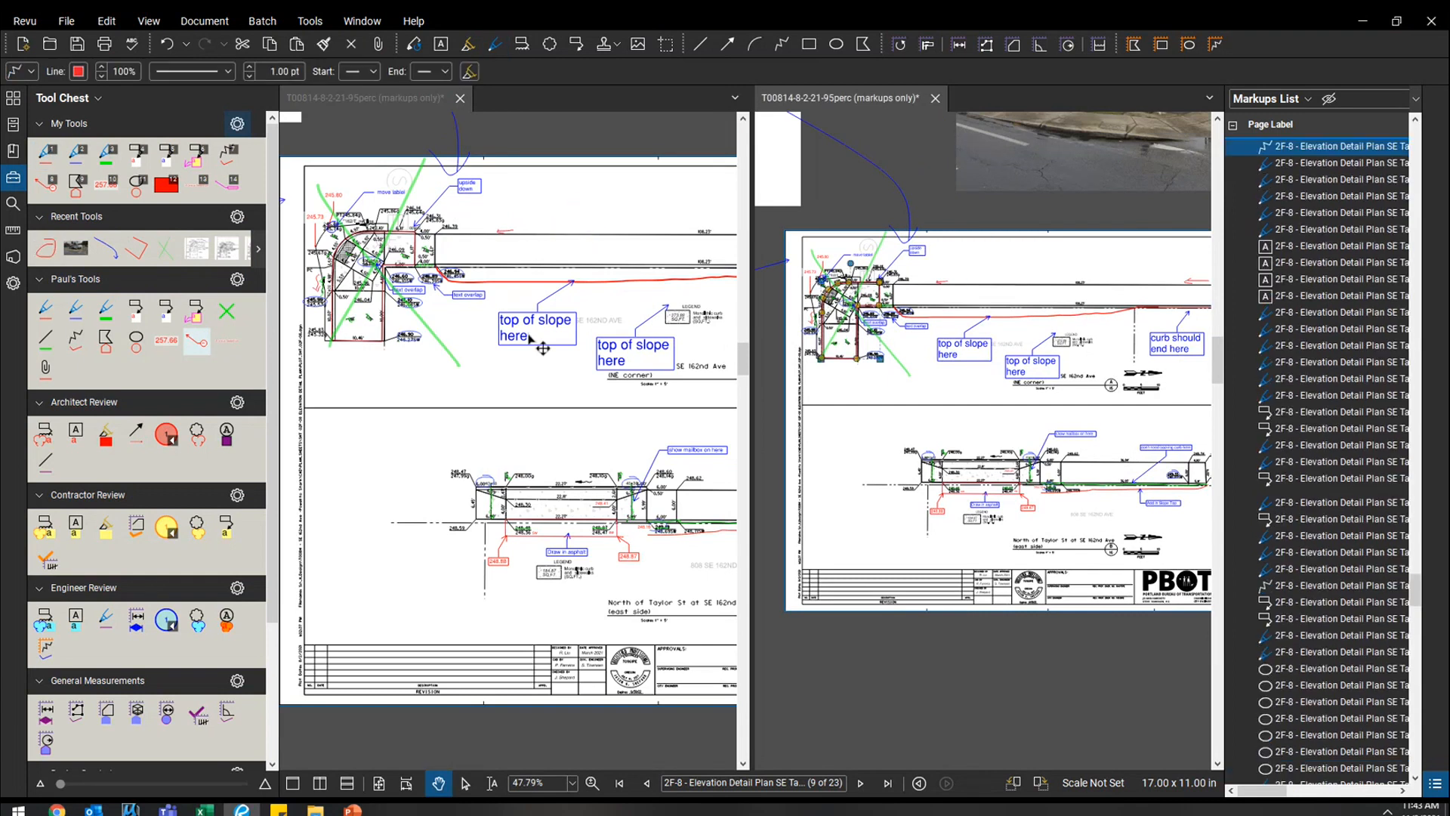
pyautogui.click(938, 99)
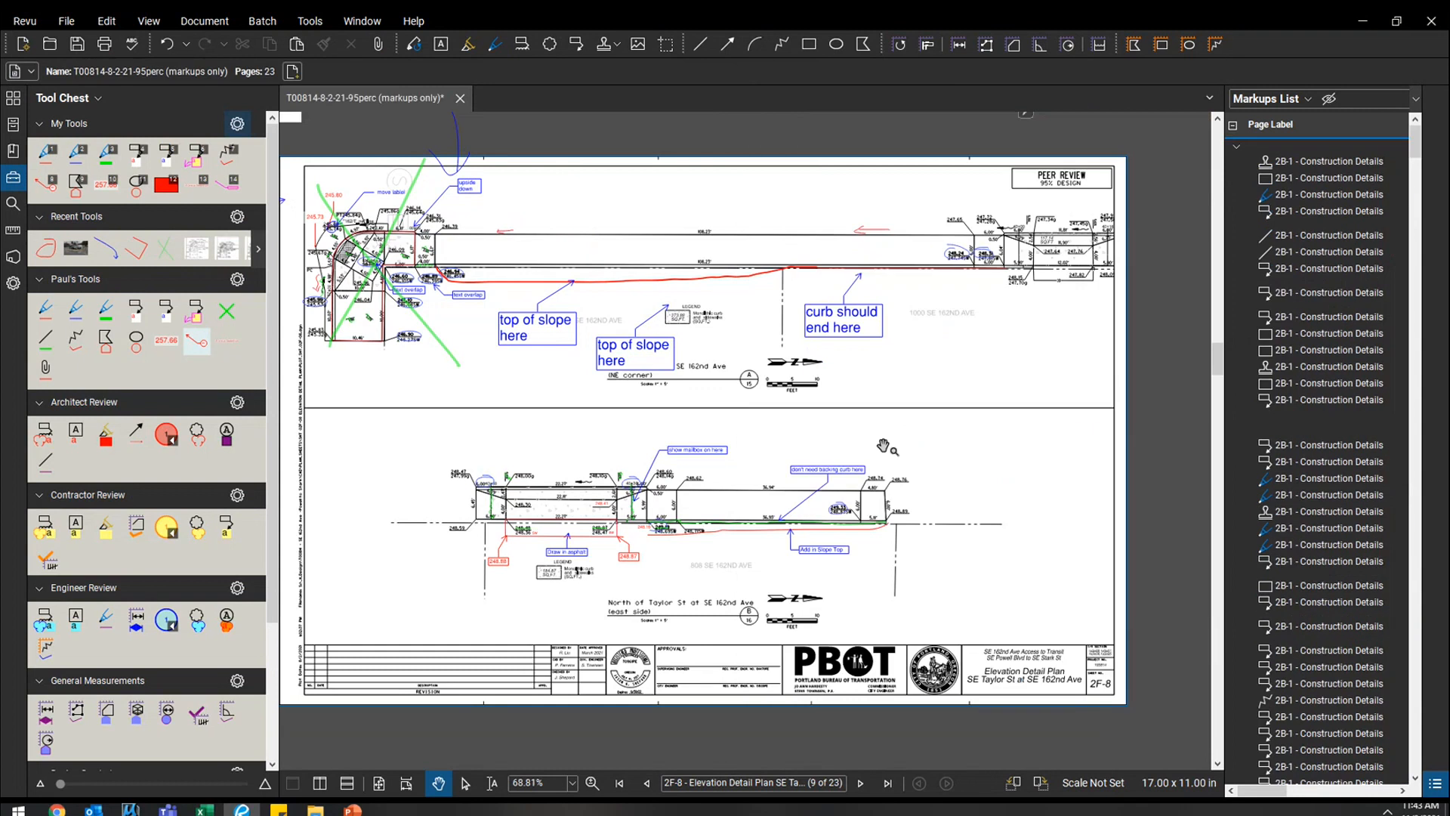
# Step: Go to sheet 9, Street Plan SE 162nd Ave at SE Grant St, and split a close-up of its bus pad vertically
pyautogui.scroll(-3, 1048, 375)
pyautogui.press('pagedown')
pyautogui.press('pagedown')
pyautogui.press('pagedown')
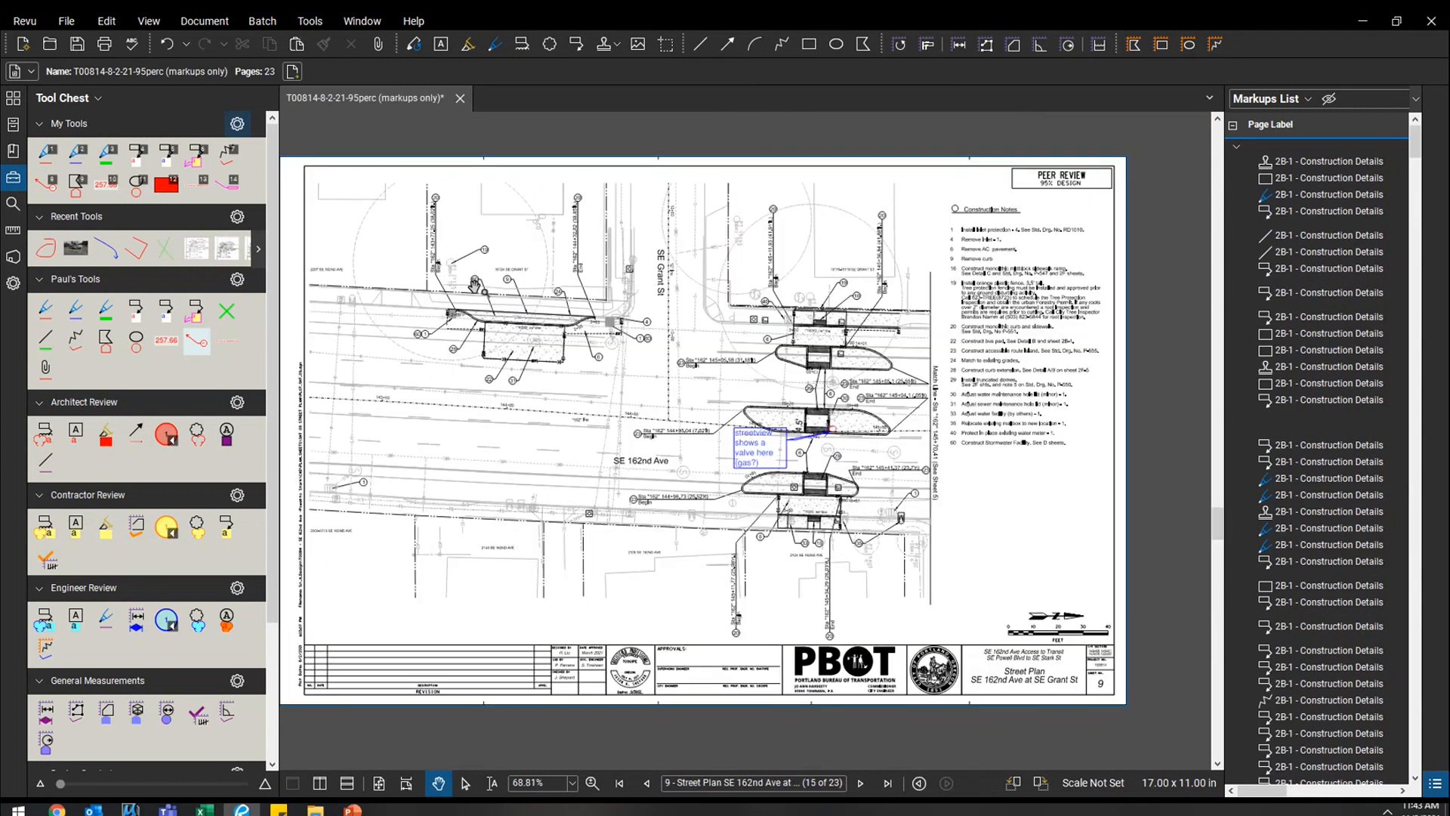
pyautogui.scroll(5, 548, 330)
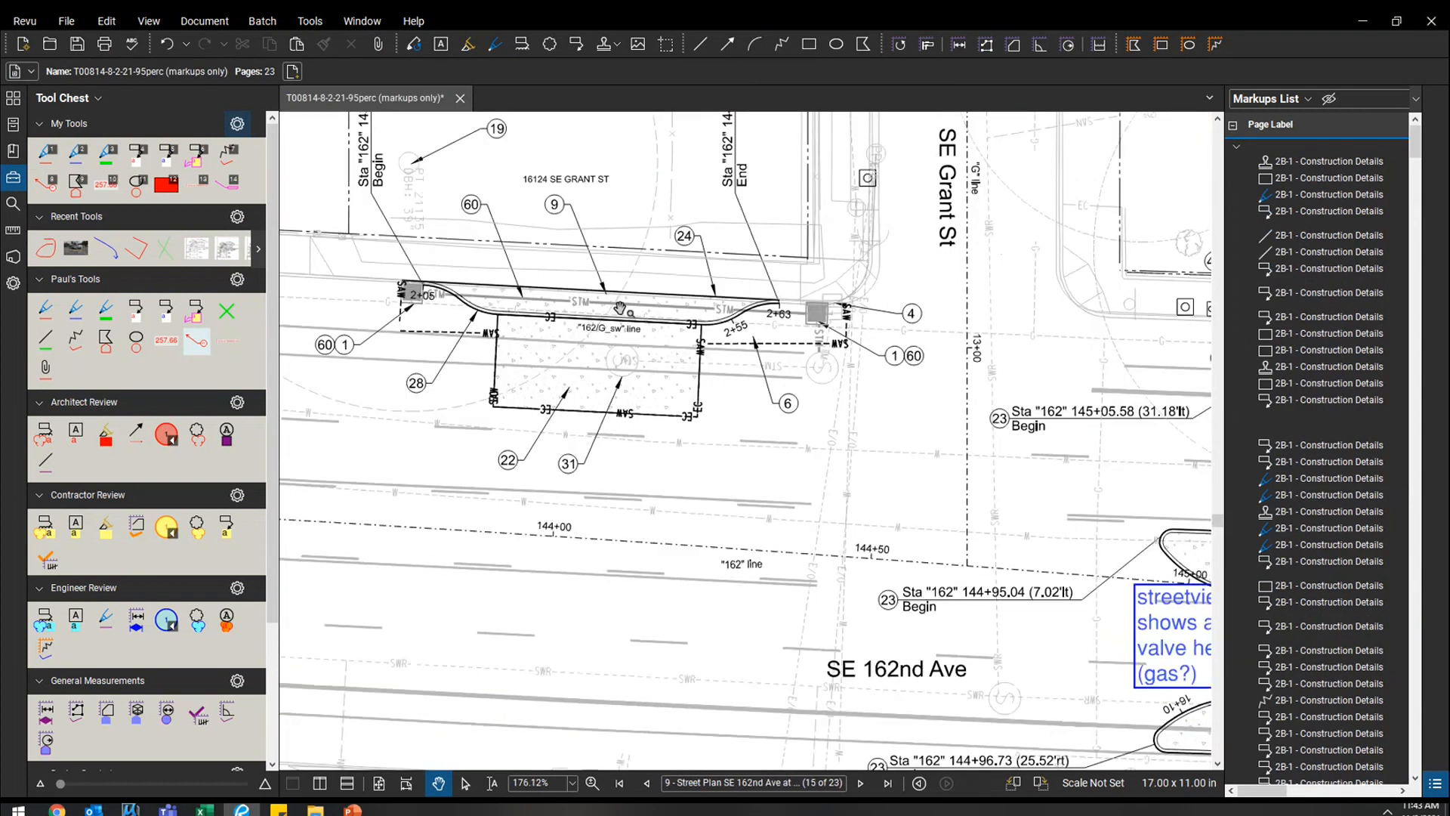
pyautogui.scroll(1, 565, 277)
pyautogui.hotkey('ctrl', '2')
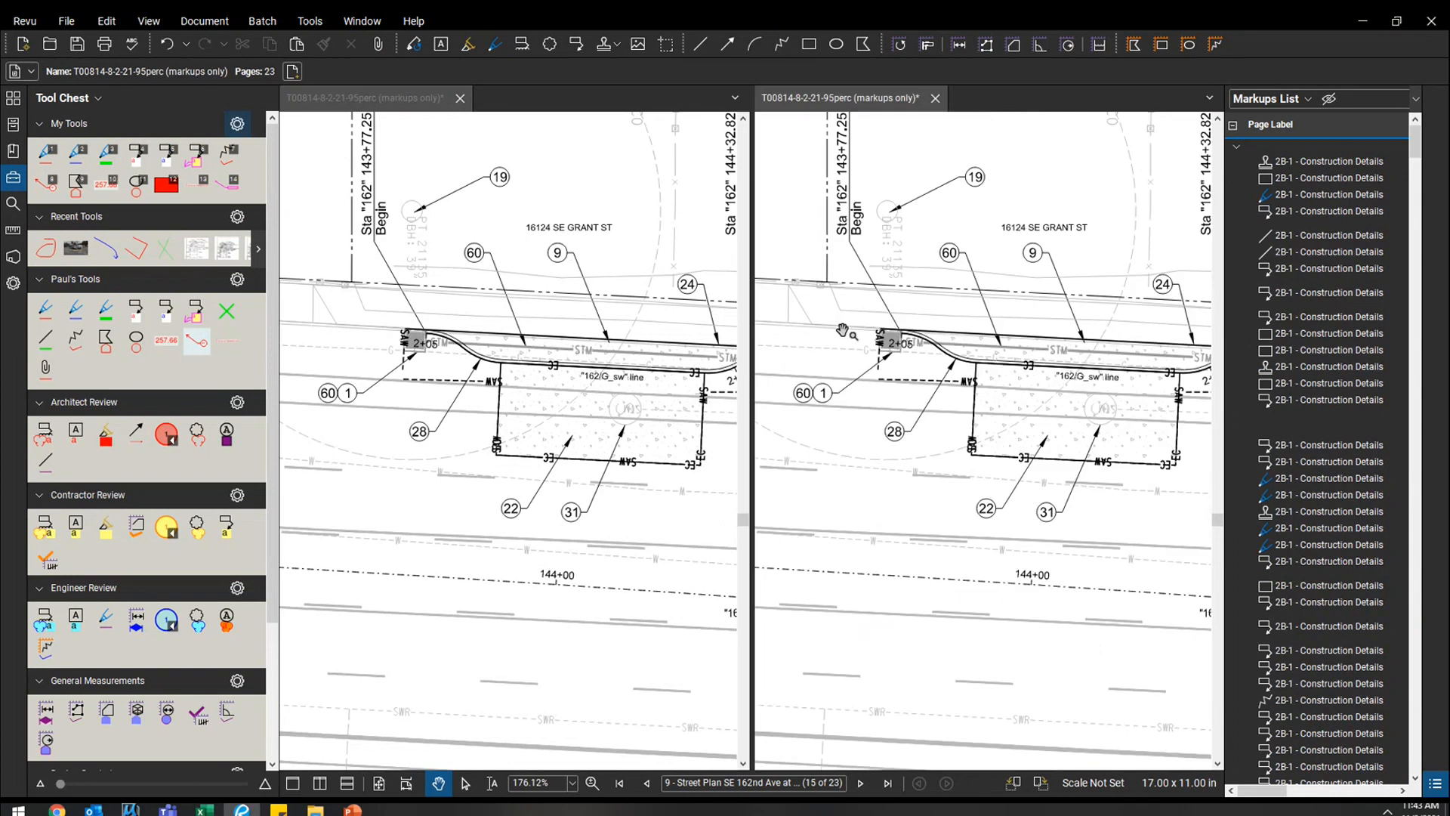
# Step: Frame the Construction Notes in the second pane and narrow that pane so the bus pad plan gets more room
pyautogui.moveTo(1142, 334); pyautogui.dragTo(957, 334)
pyautogui.moveTo(1190, 336)
pyautogui.mouseDown()
pyautogui.moveTo(824, 340)
pyautogui.moveTo(955, 359)
pyautogui.mouseUp()
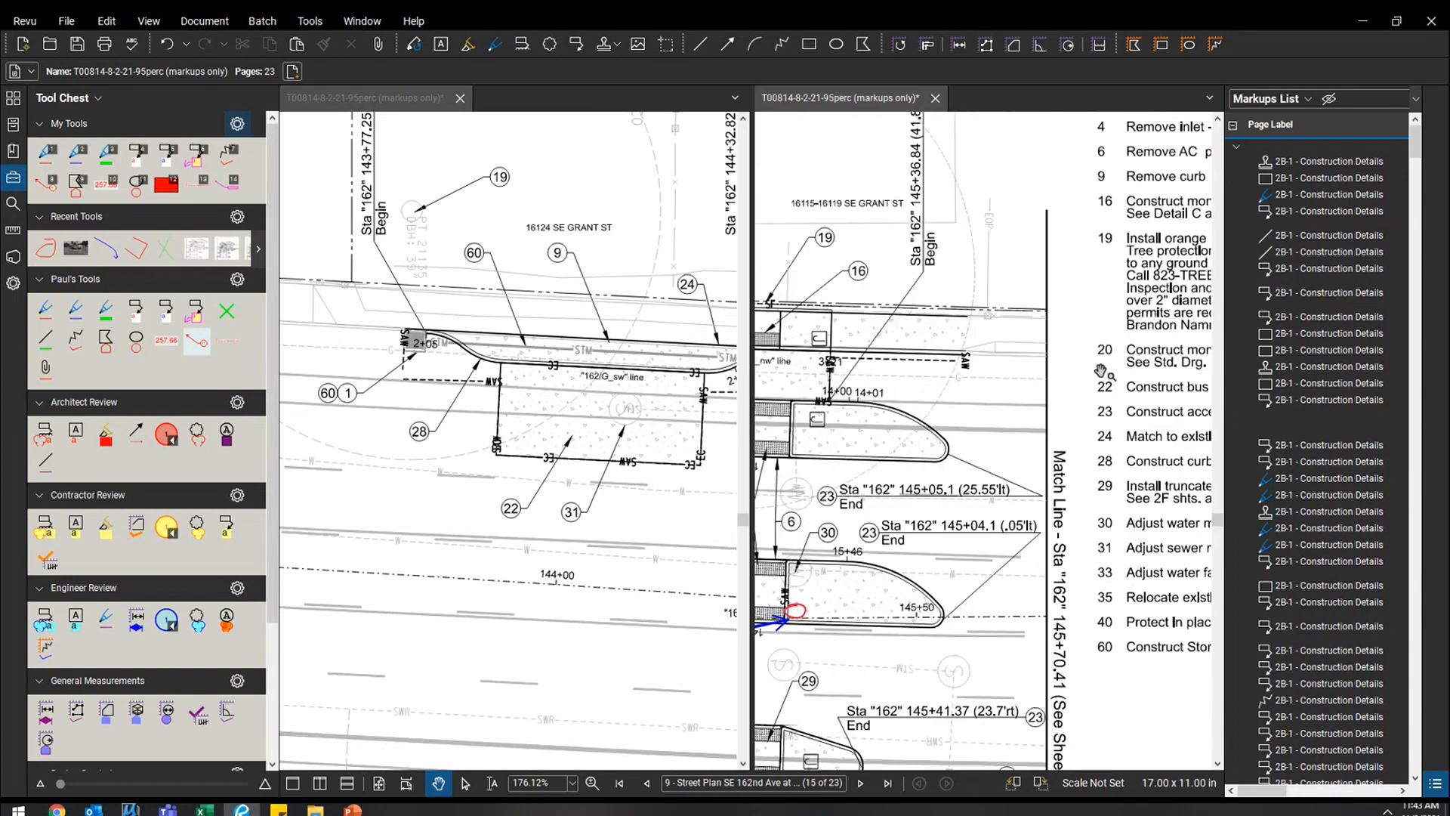
pyautogui.moveTo(1201, 372)
pyautogui.mouseDown()
pyautogui.moveTo(989, 381)
pyautogui.moveTo(955, 426)
pyautogui.moveTo(994, 497)
pyautogui.mouseUp()
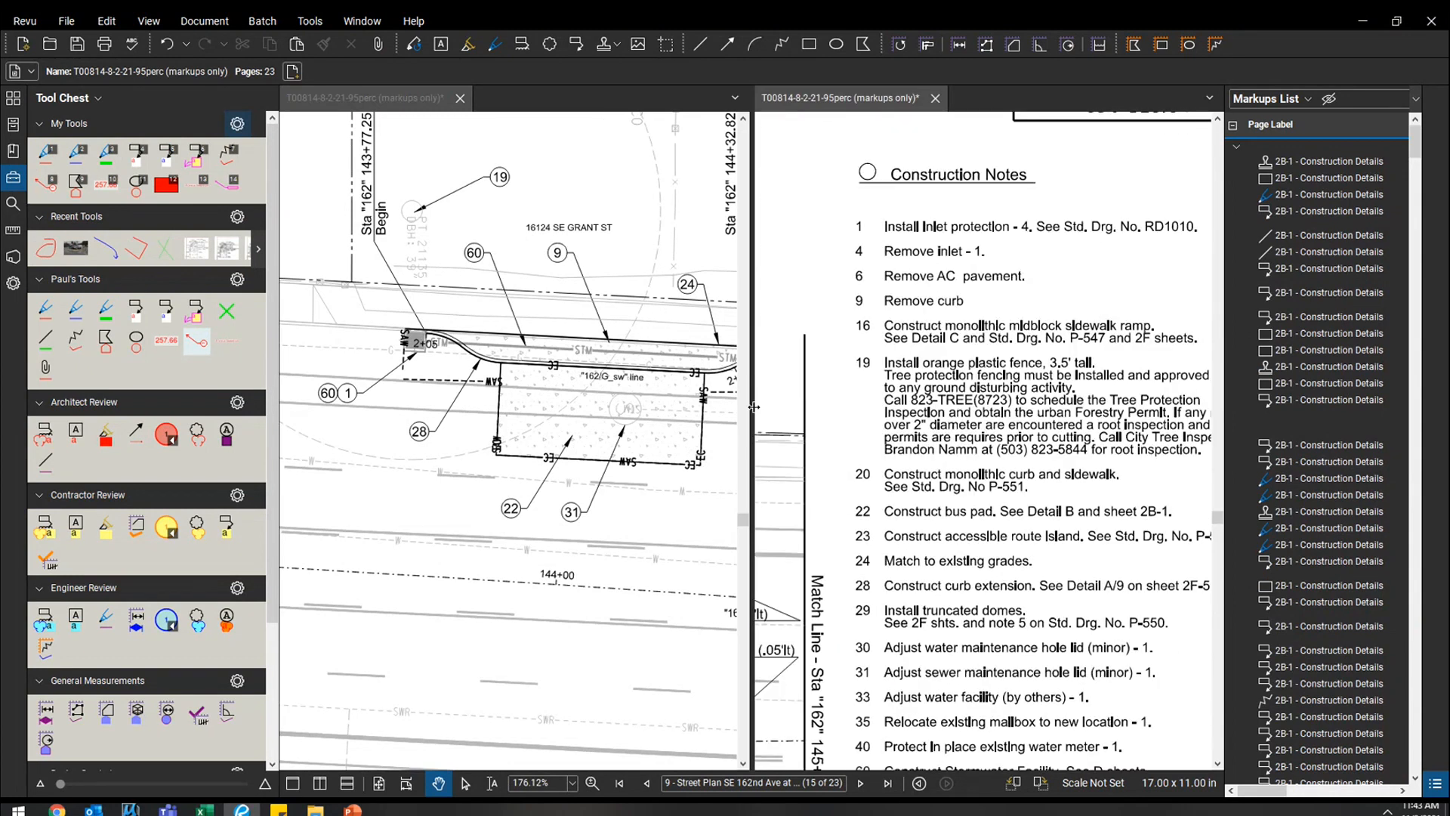
pyautogui.moveTo(753, 389); pyautogui.dragTo(948, 402)
pyautogui.scroll(-1, 1049, 412)
pyautogui.moveTo(1037, 254); pyautogui.dragTo(989, 206)
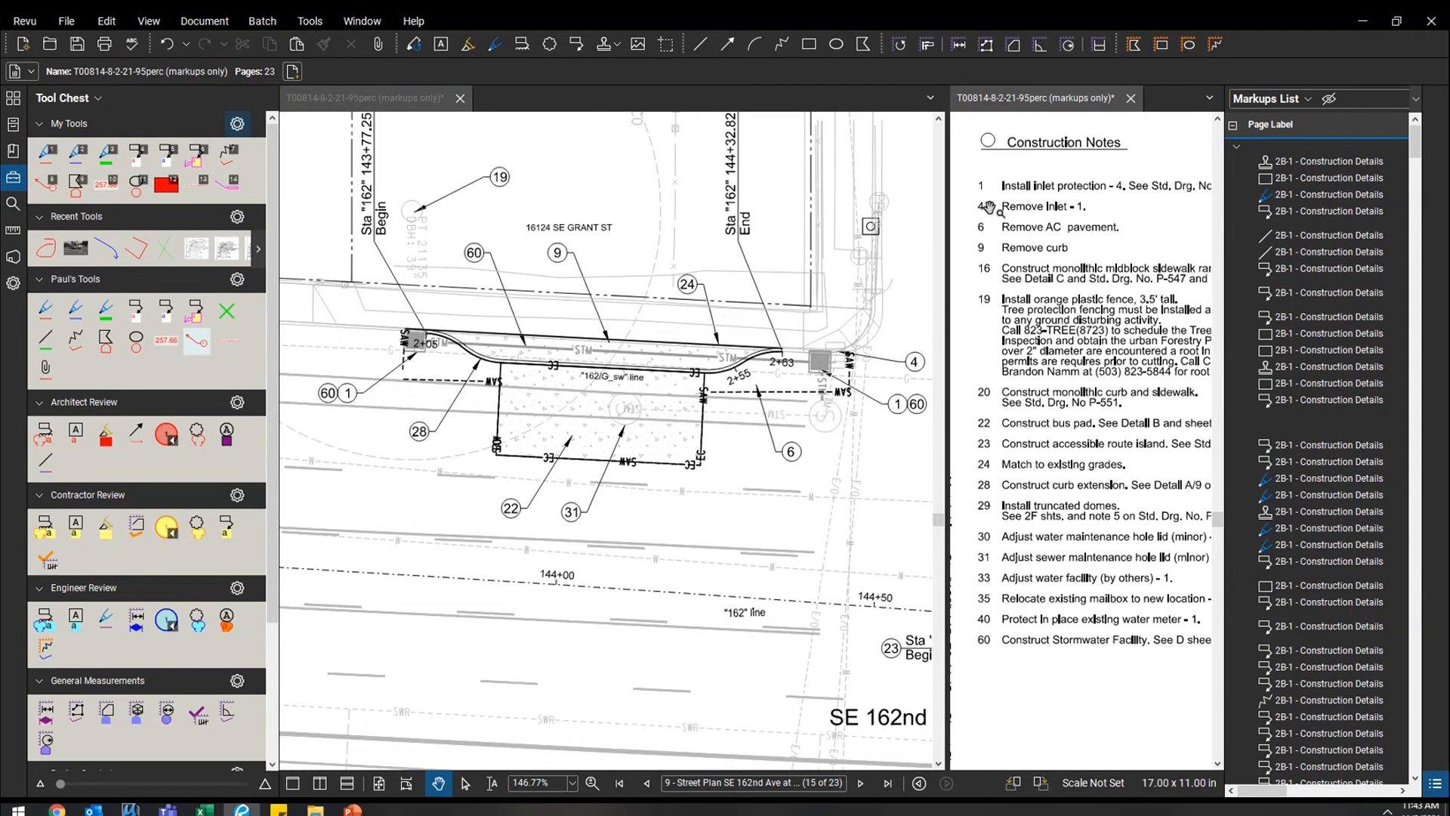
pyautogui.moveTo(714, 419)
pyautogui.mouseDown()
pyautogui.moveTo(689, 390)
pyautogui.moveTo(704, 388)
pyautogui.moveTo(661, 417)
pyautogui.moveTo(751, 381)
pyautogui.moveTo(720, 395)
pyautogui.mouseUp()
# Step: Hide the Markups List and split the bus pad plan pane vertically to add a third pane
pyautogui.click(1418, 101)
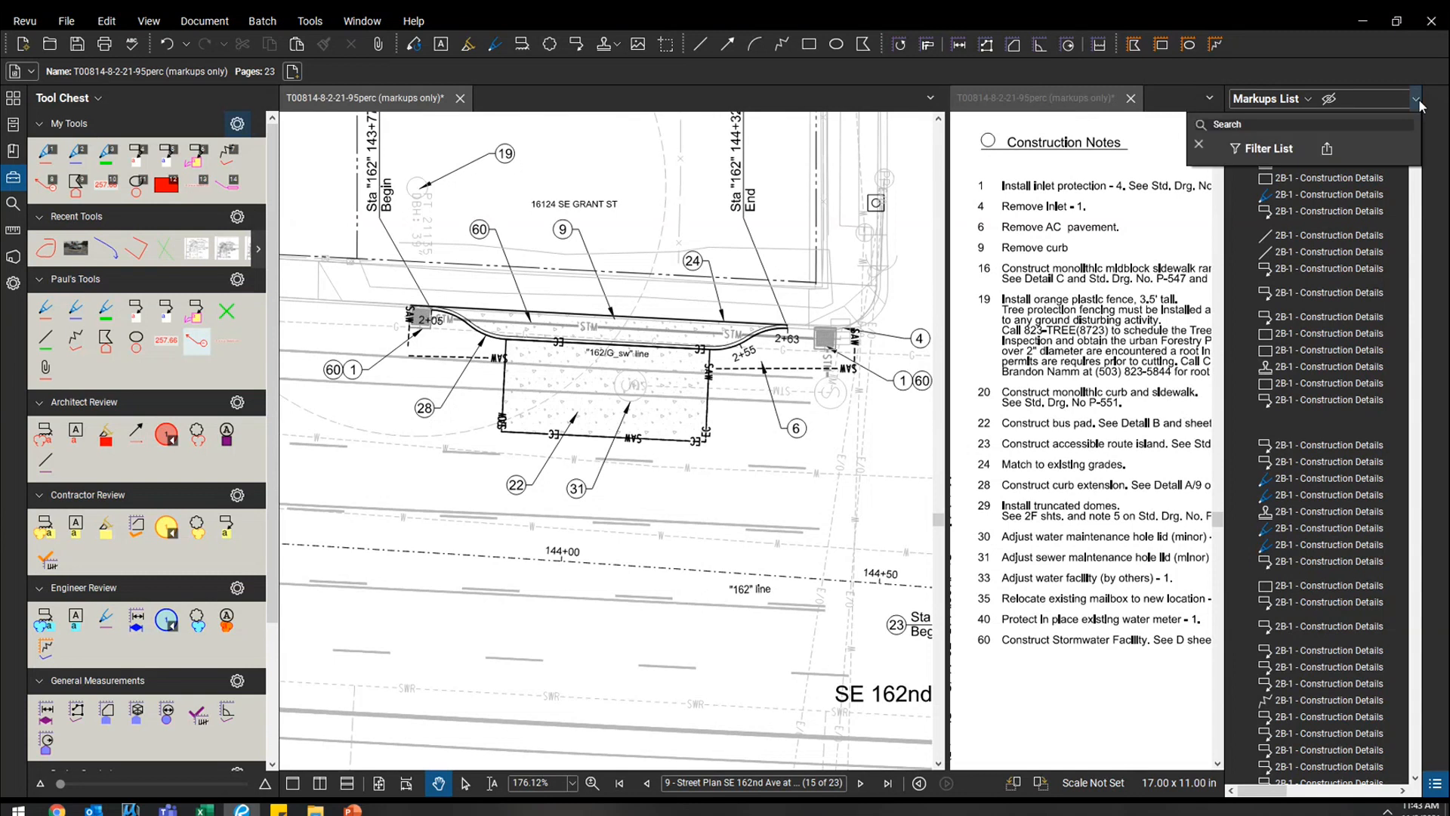
pyautogui.click(1199, 144)
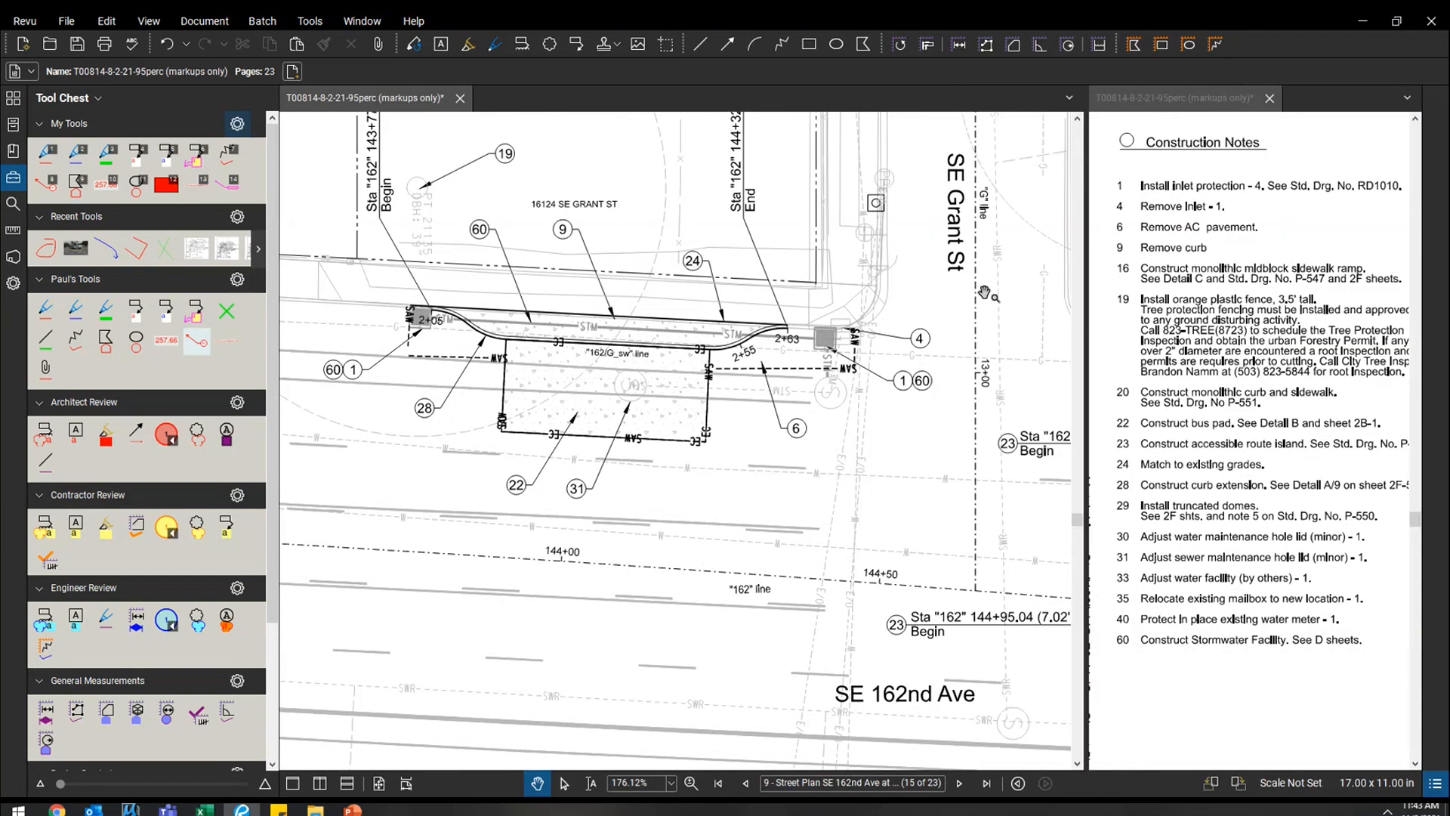
pyautogui.hotkey('ctrl', '2')
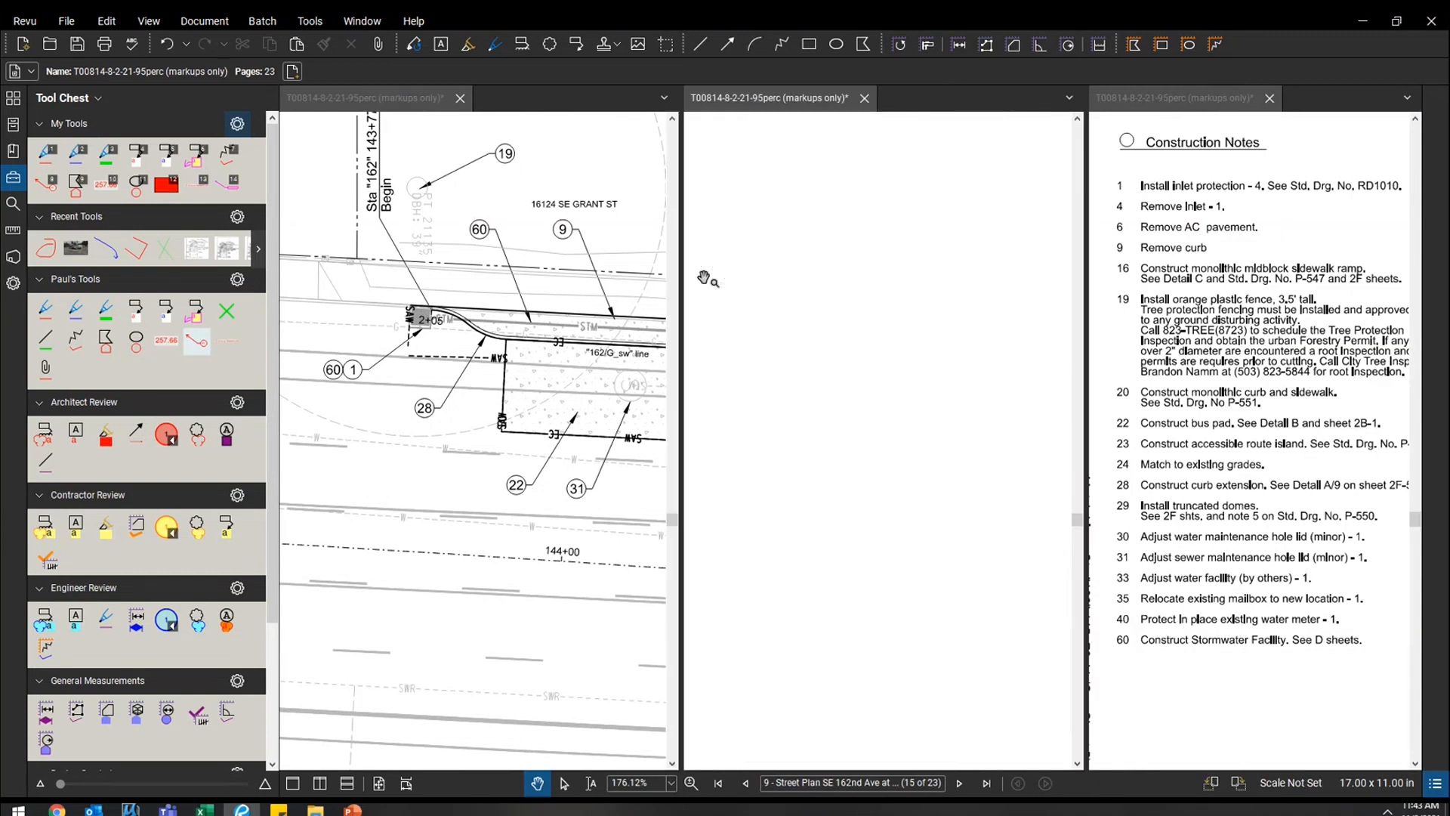
# Step: Show the 18 Inch Concrete Bus Pad detail of sheet 2B-1 in the first pane
pyautogui.scroll(-6, 472, 368)
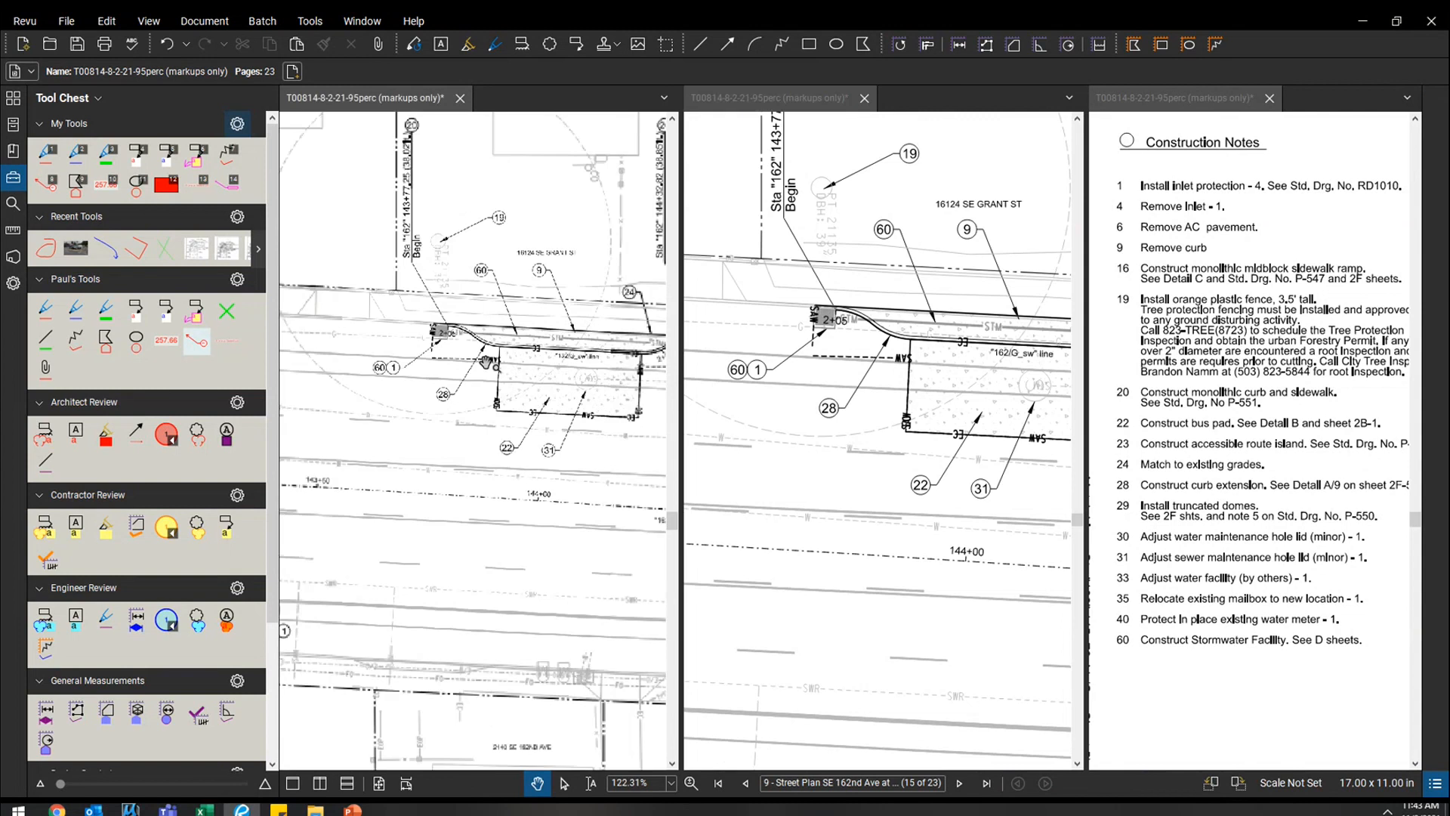
pyautogui.press('Left')
pyautogui.moveTo(672, 495); pyautogui.dragTo(675, 170)
pyautogui.scroll(4, 434, 177)
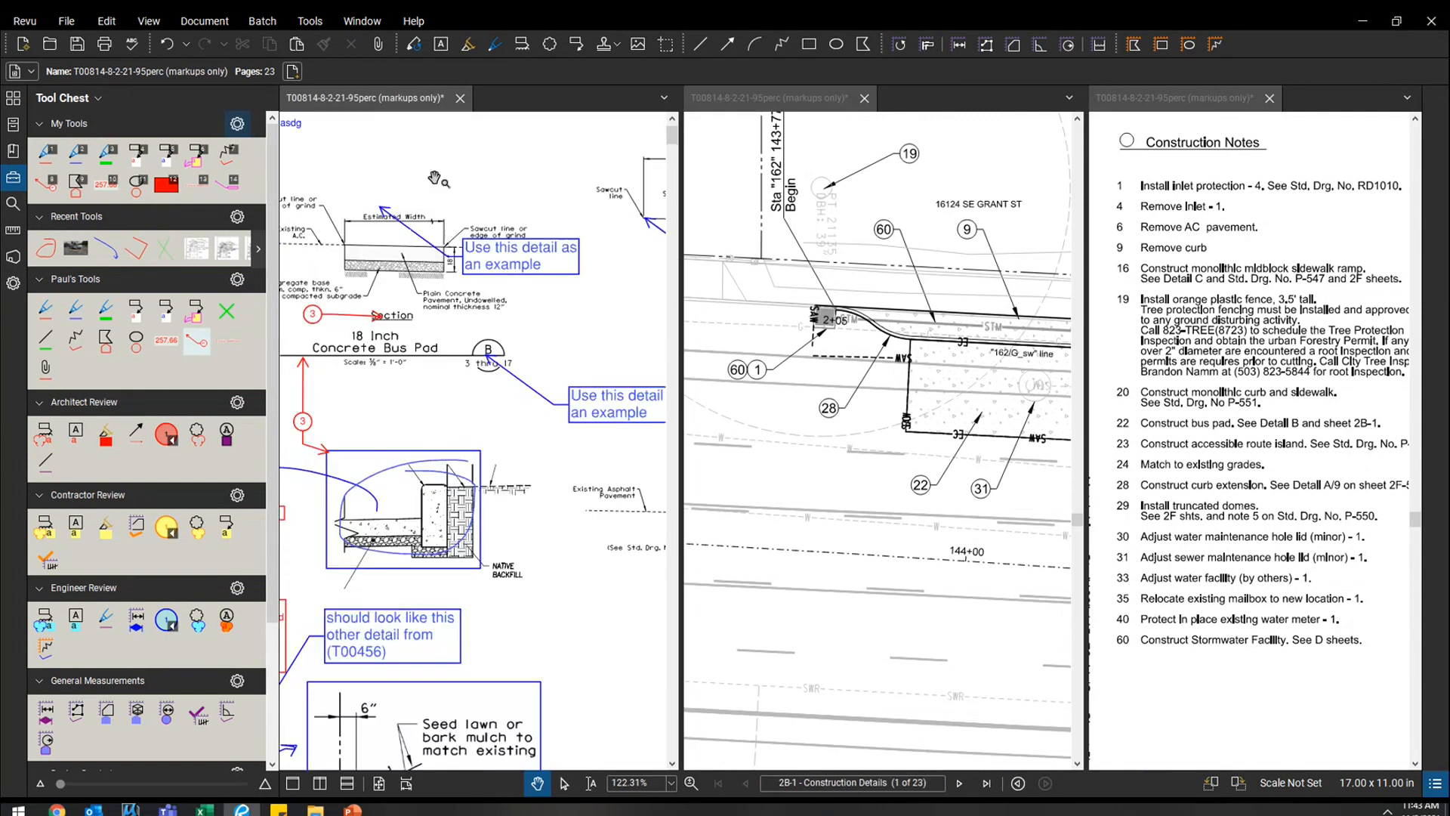
pyautogui.scroll(3, 434, 178)
pyautogui.moveTo(404, 208); pyautogui.dragTo(496, 301)
# Step: Frame the bus pad plan in the middle pane and narrow the detail pane to make room for it
pyautogui.moveTo(1042, 356); pyautogui.dragTo(880, 329)
pyautogui.scroll(-1, 880, 329)
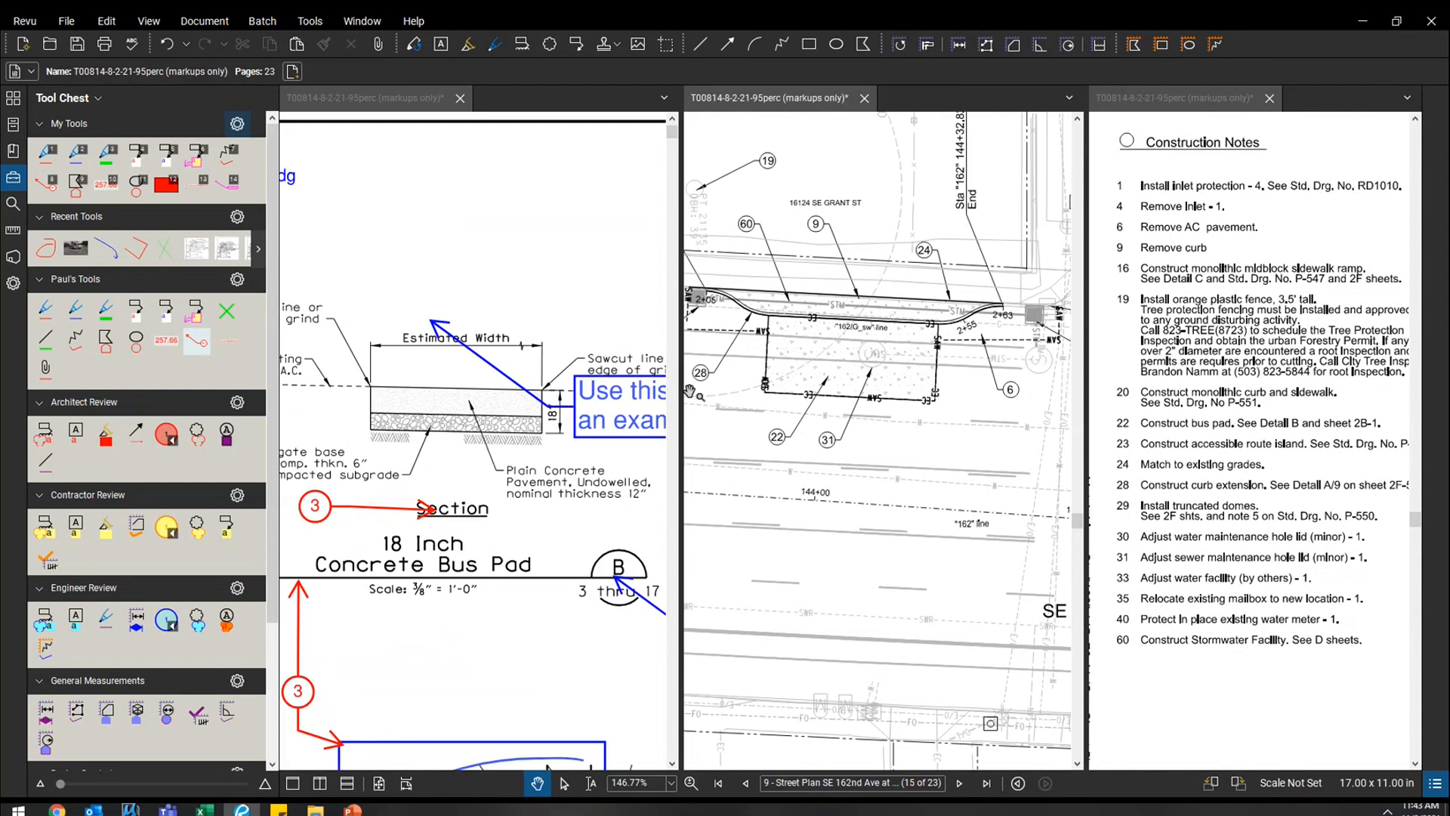
pyautogui.moveTo(680, 391); pyautogui.dragTo(516, 391)
pyautogui.scroll(-1, 441, 287)
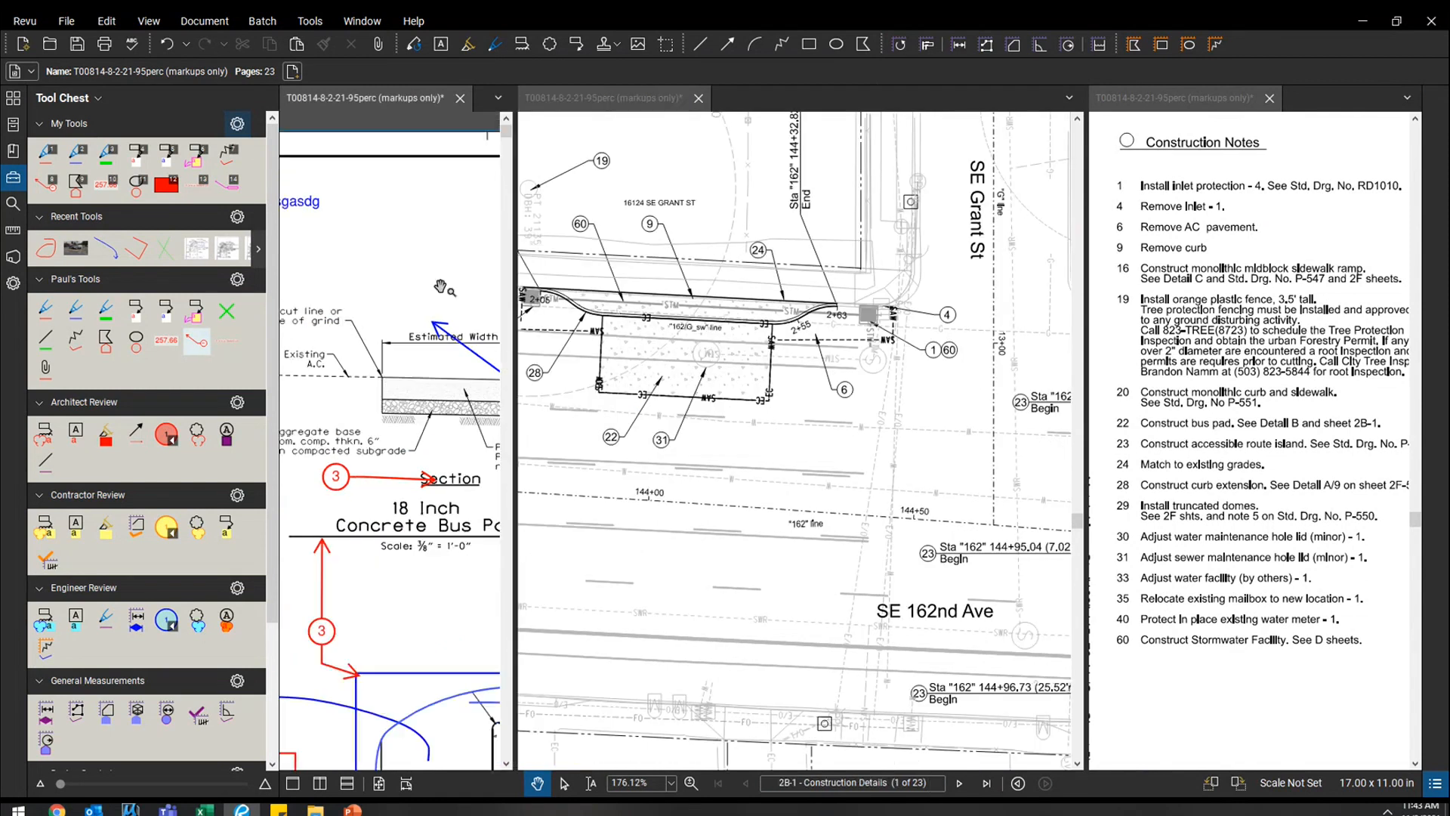
pyautogui.scroll(-1, 441, 287)
pyautogui.scroll(2, 696, 299)
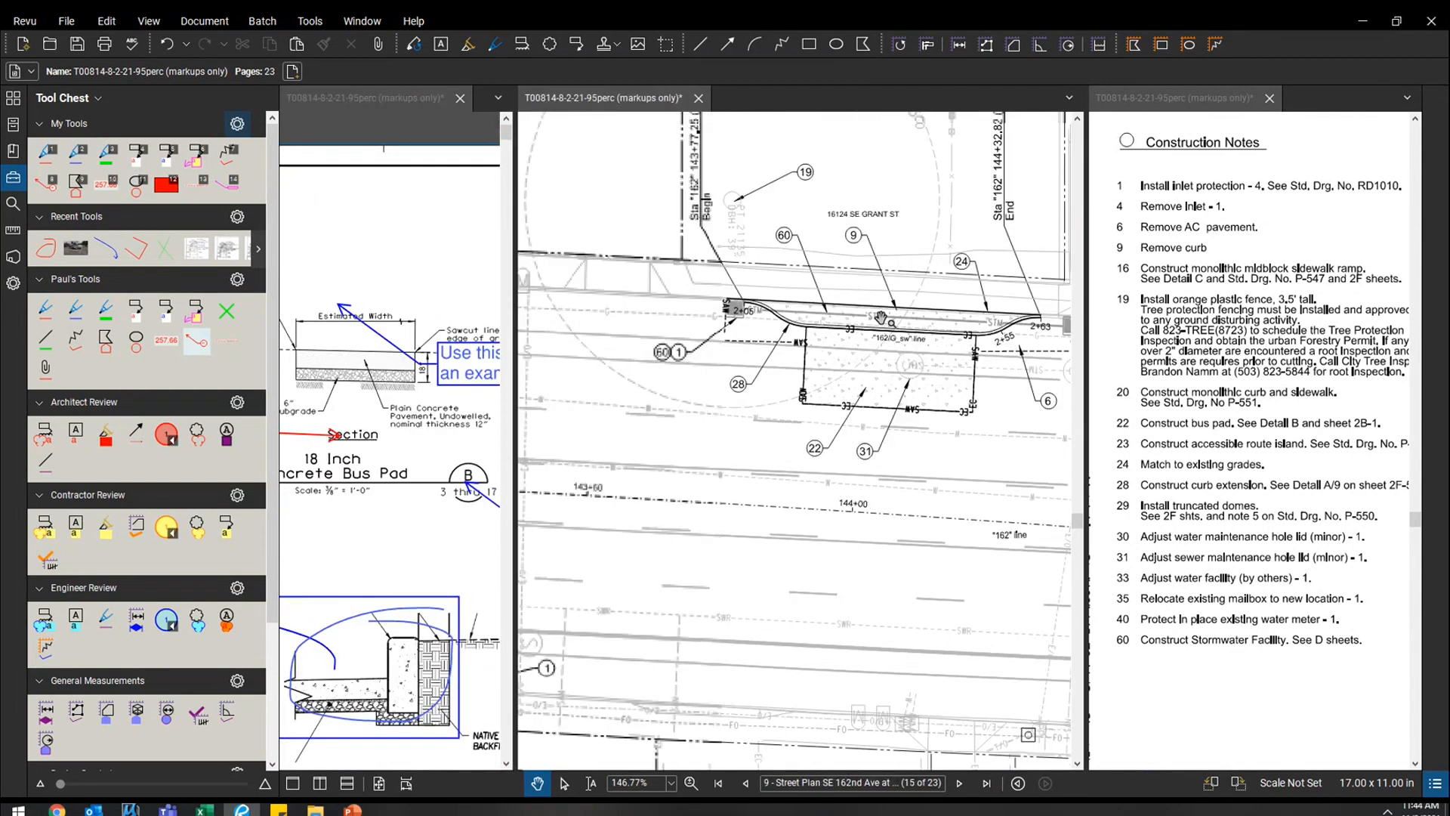
pyautogui.scroll(-1, 393, 324)
# Step: Hide the Tool Chest to widen the three panes and fit more of sheet 2B-1 in the detail pane
pyautogui.click(13, 178)
pyautogui.click(1121, 313)
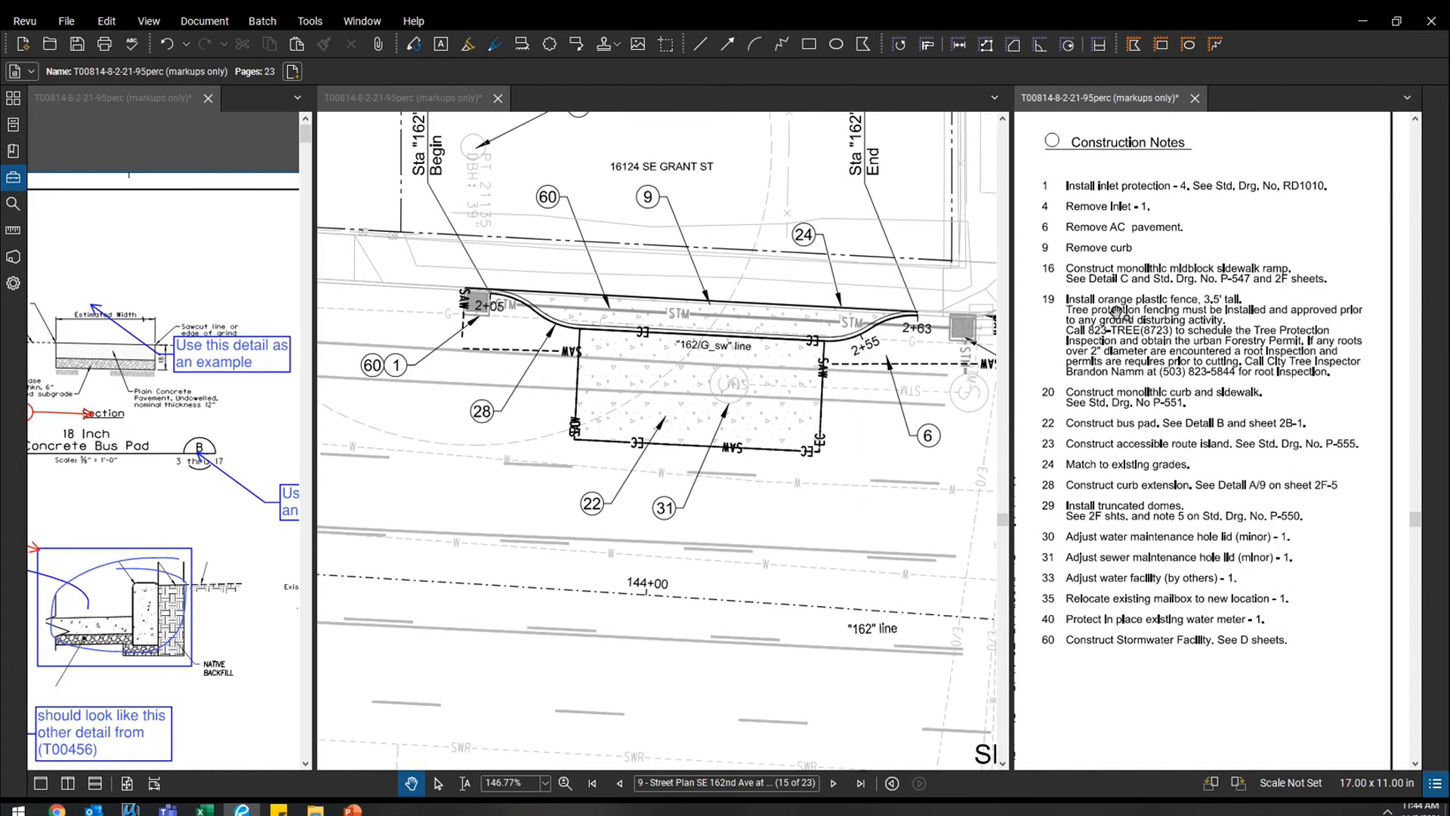
pyautogui.scroll(-3, 179, 331)
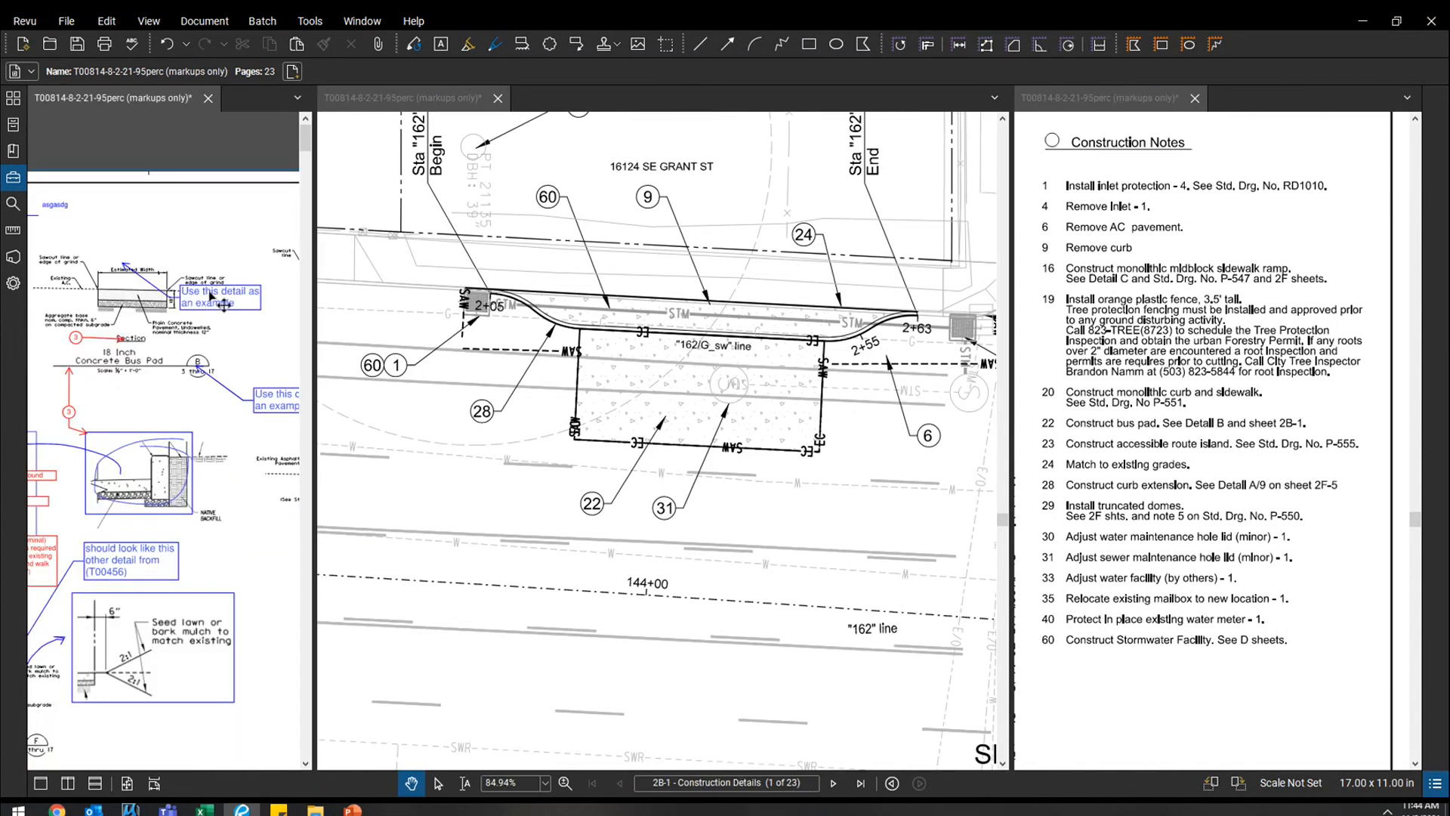
# Step: Close the plan and Construction Notes panes, and exit Revu
pyautogui.click(496, 99)
pyautogui.click(1200, 102)
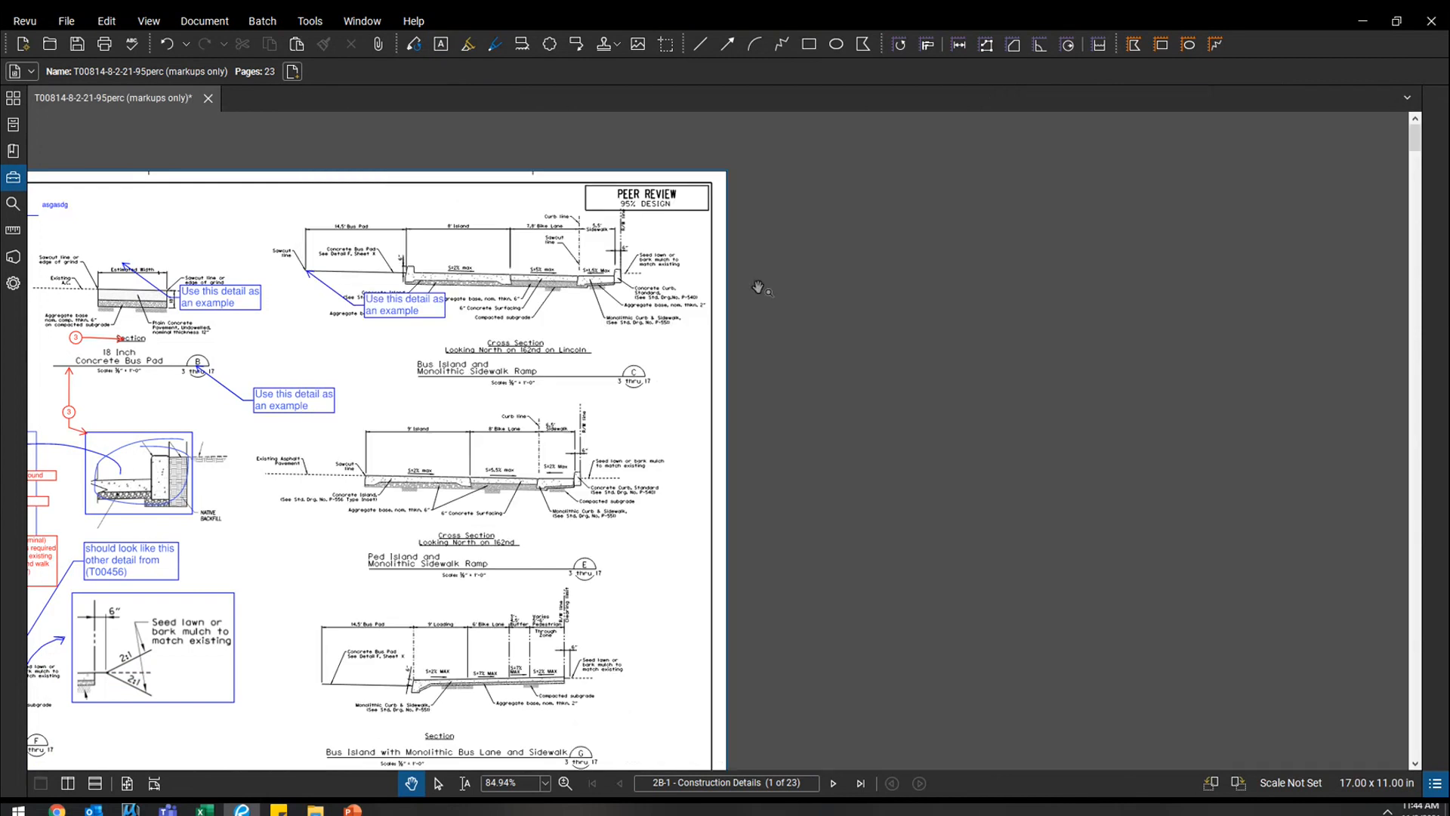
pyautogui.moveTo(720, 287); pyautogui.dragTo(1148, 210)
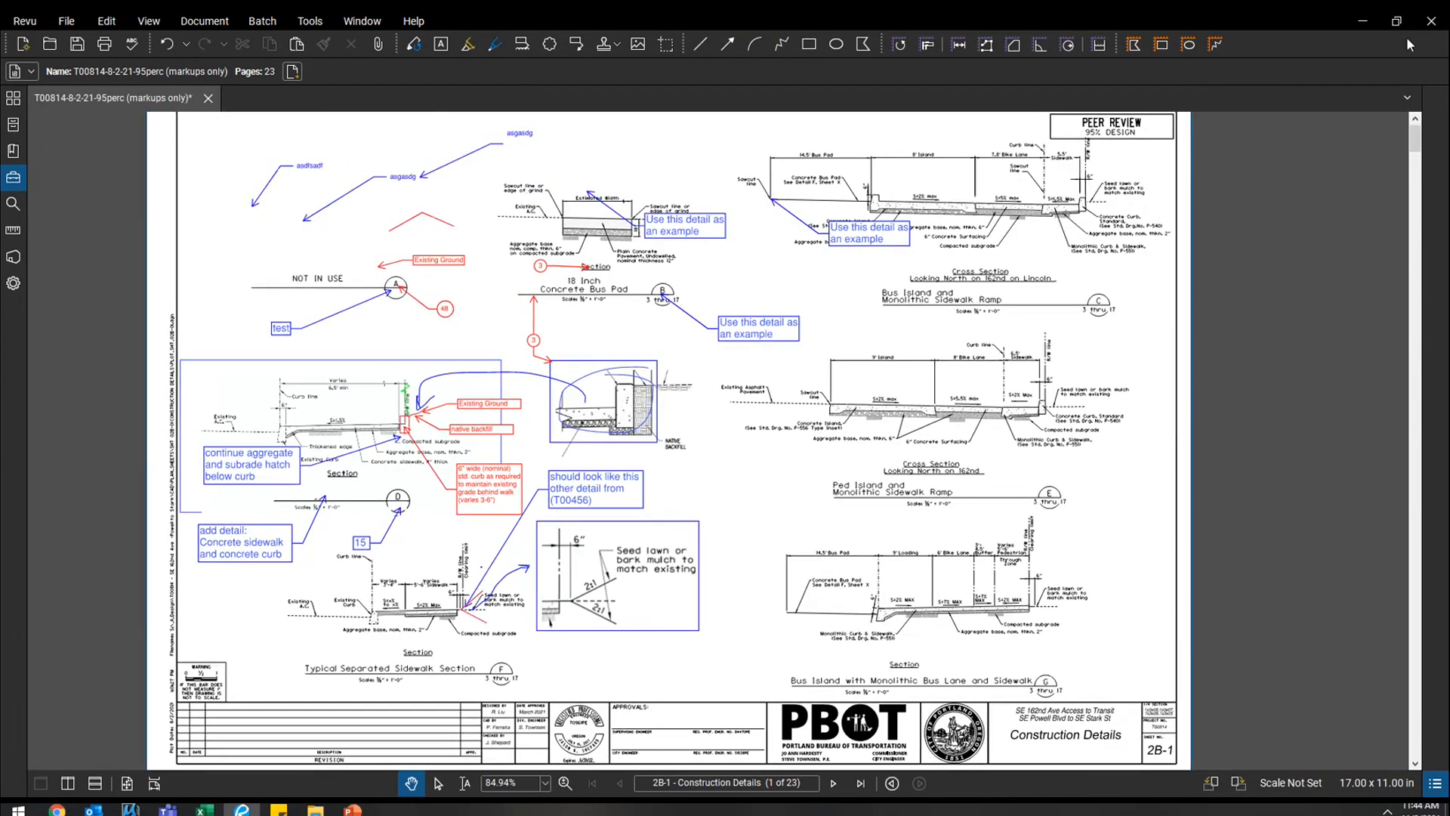
pyautogui.click(1430, 22)
pyautogui.click(796, 478)
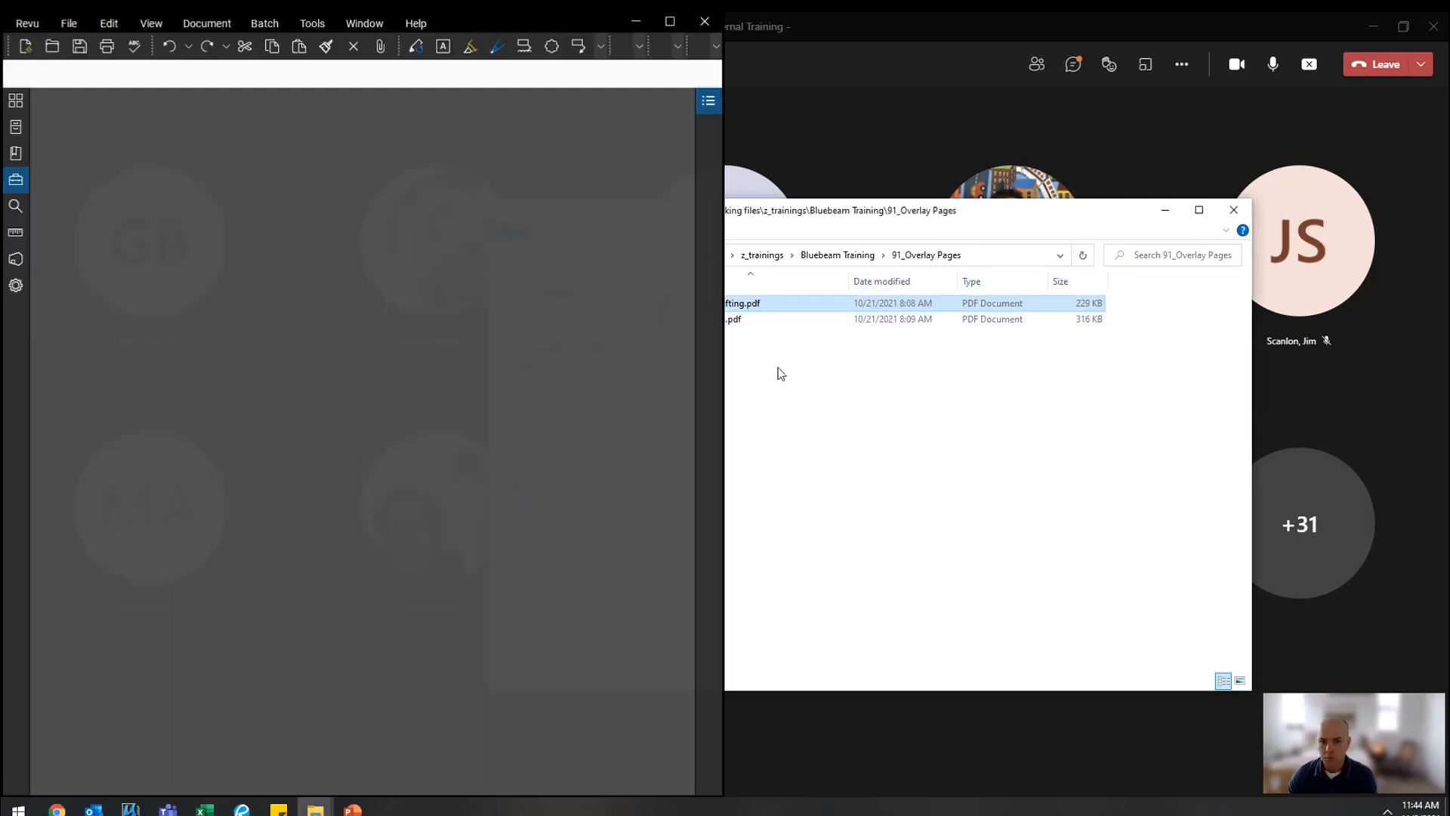
# Step: Open 2f-5 from drafting.pdf and 2f-5 markups.pdf from the 91_Overlay Pages folder and bring the drafting version forward
pyautogui.click(316, 812)
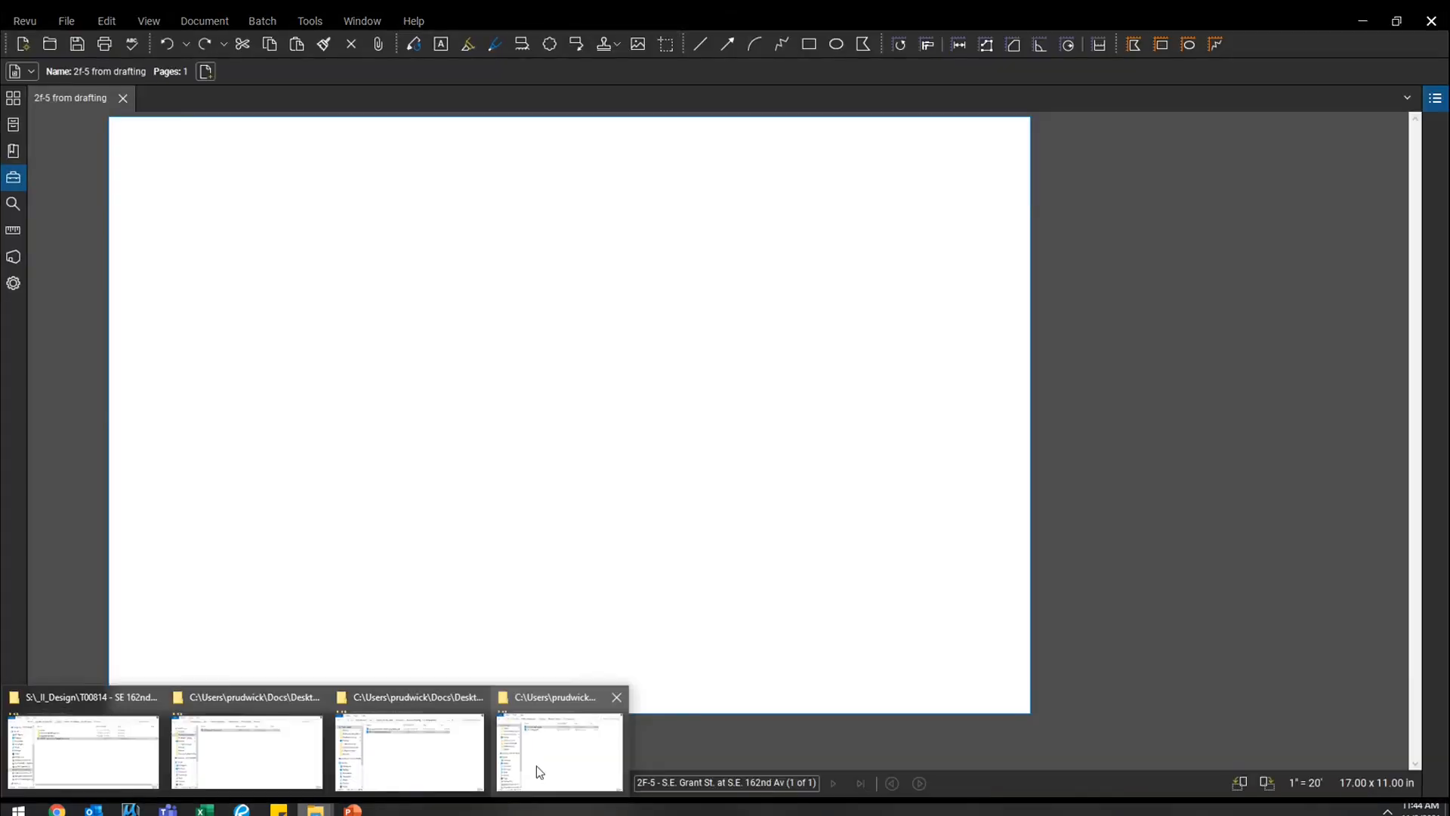
pyautogui.click(528, 755)
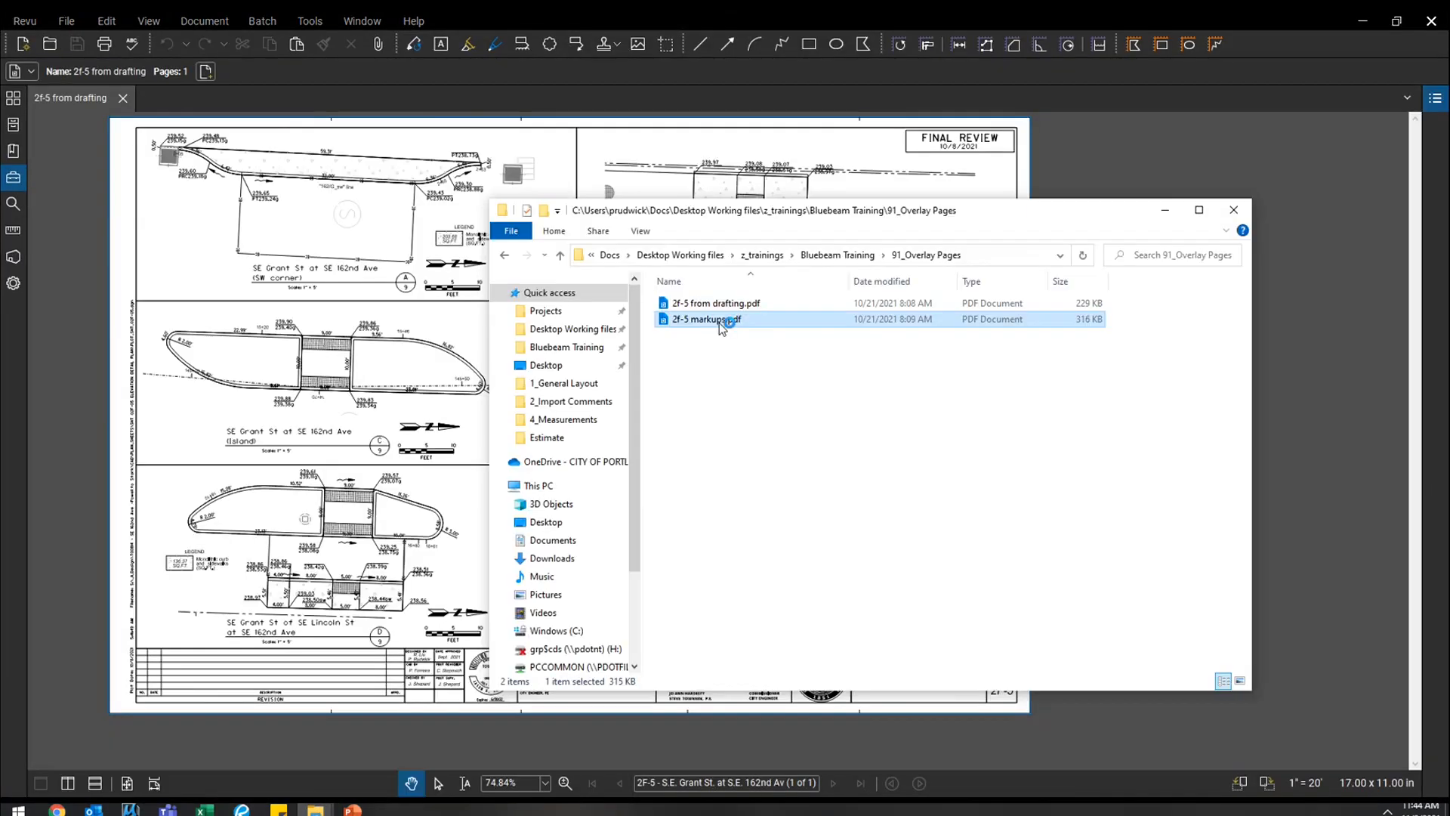
pyautogui.doubleClick(719, 323)
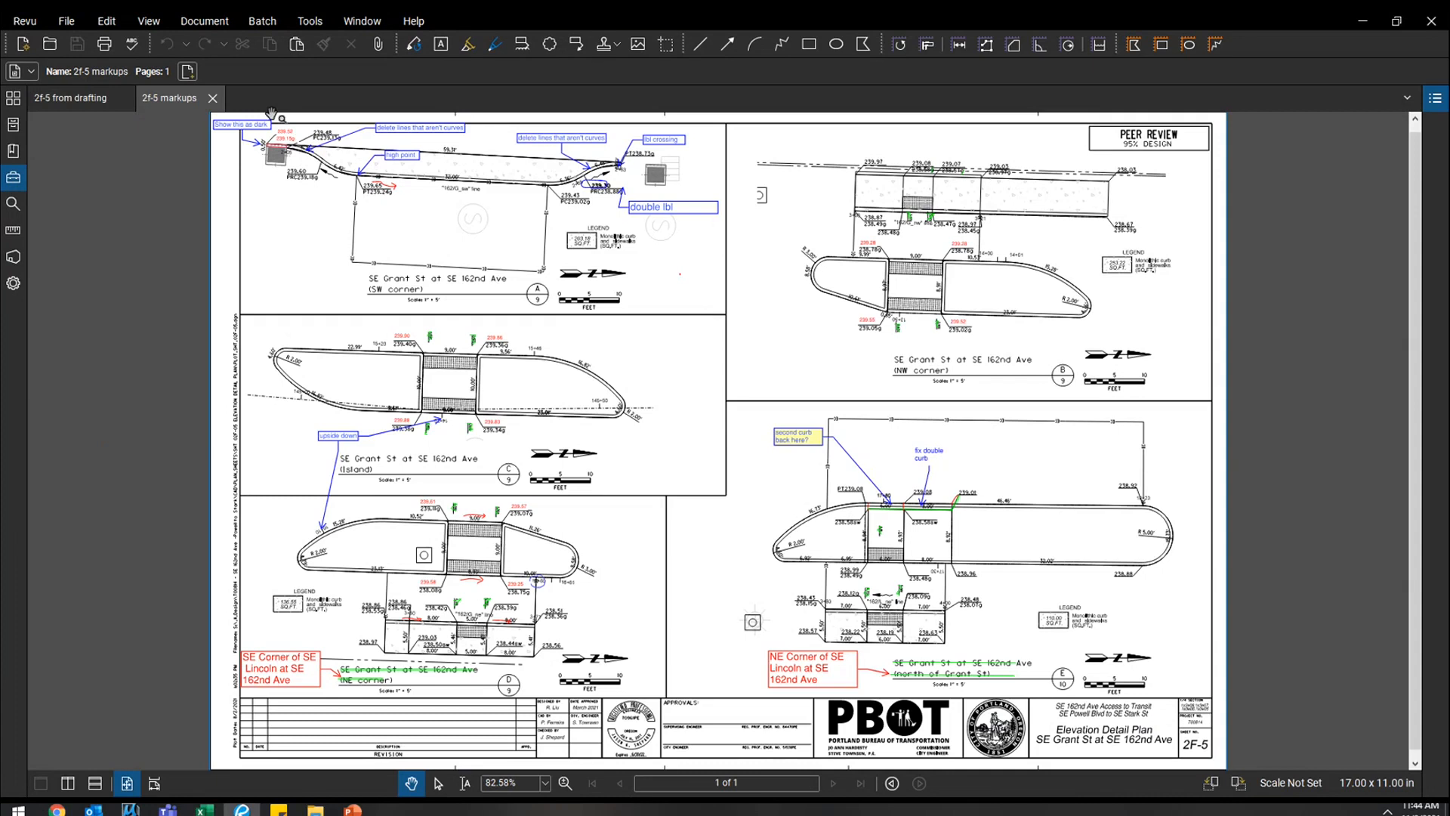
pyautogui.click(101, 101)
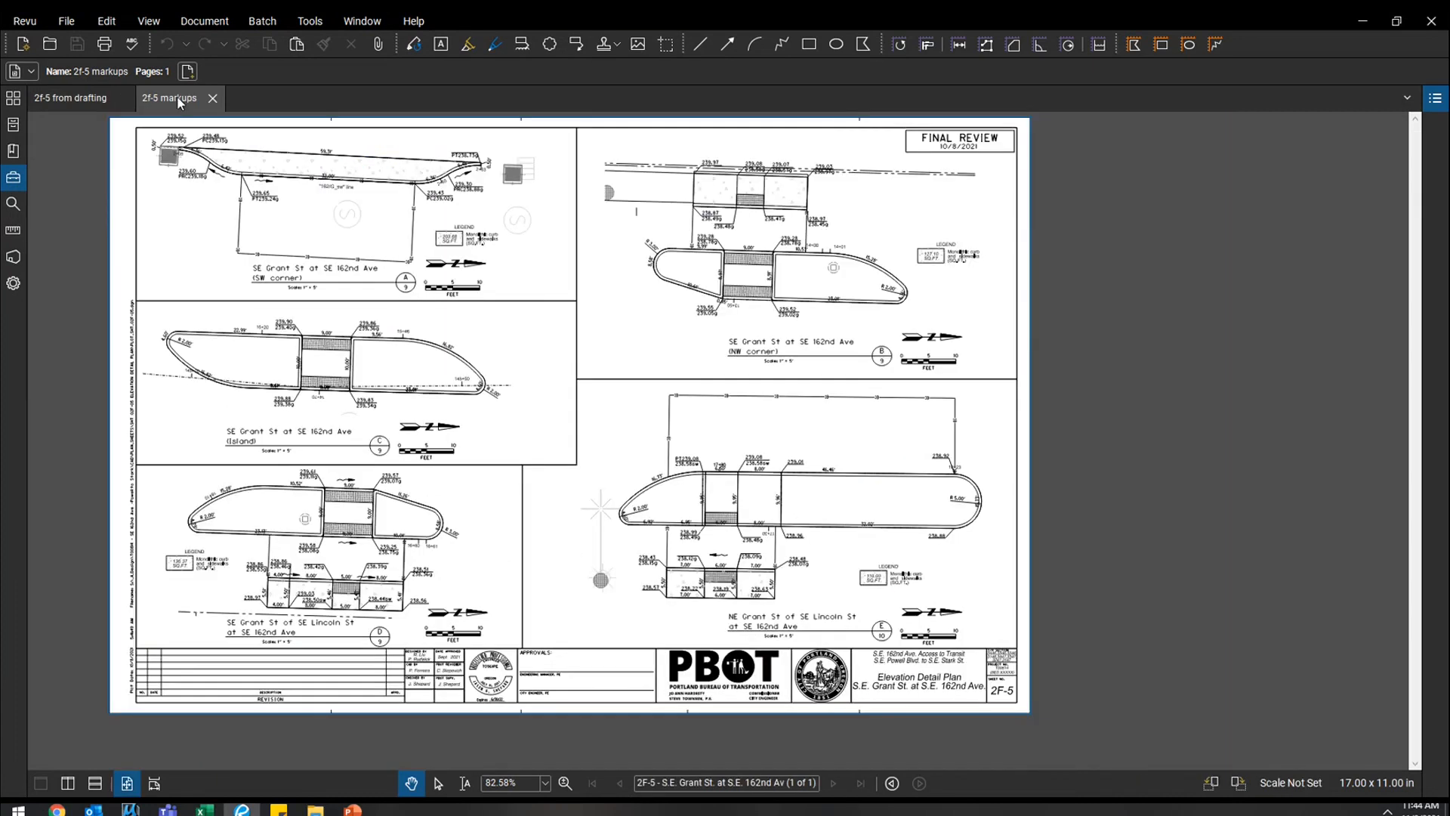
# Step: Detach the 2f-5 markups document into its own window and place it beside the 2f-5 from drafting window
pyautogui.moveTo(177, 97); pyautogui.dragTo(468, 106)
pyautogui.doubleClick(705, 17)
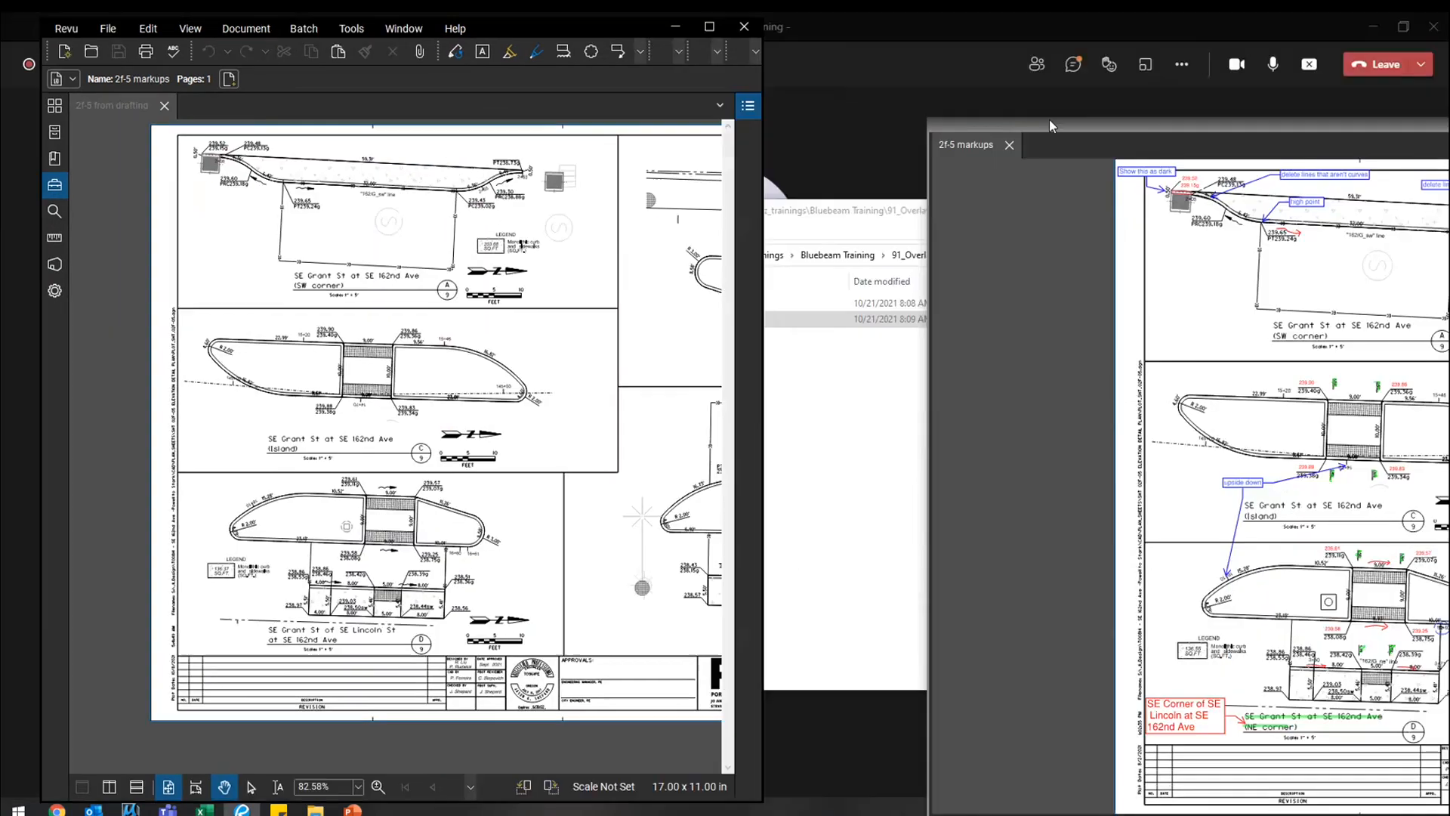
pyautogui.moveTo(1050, 119); pyautogui.dragTo(896, 30)
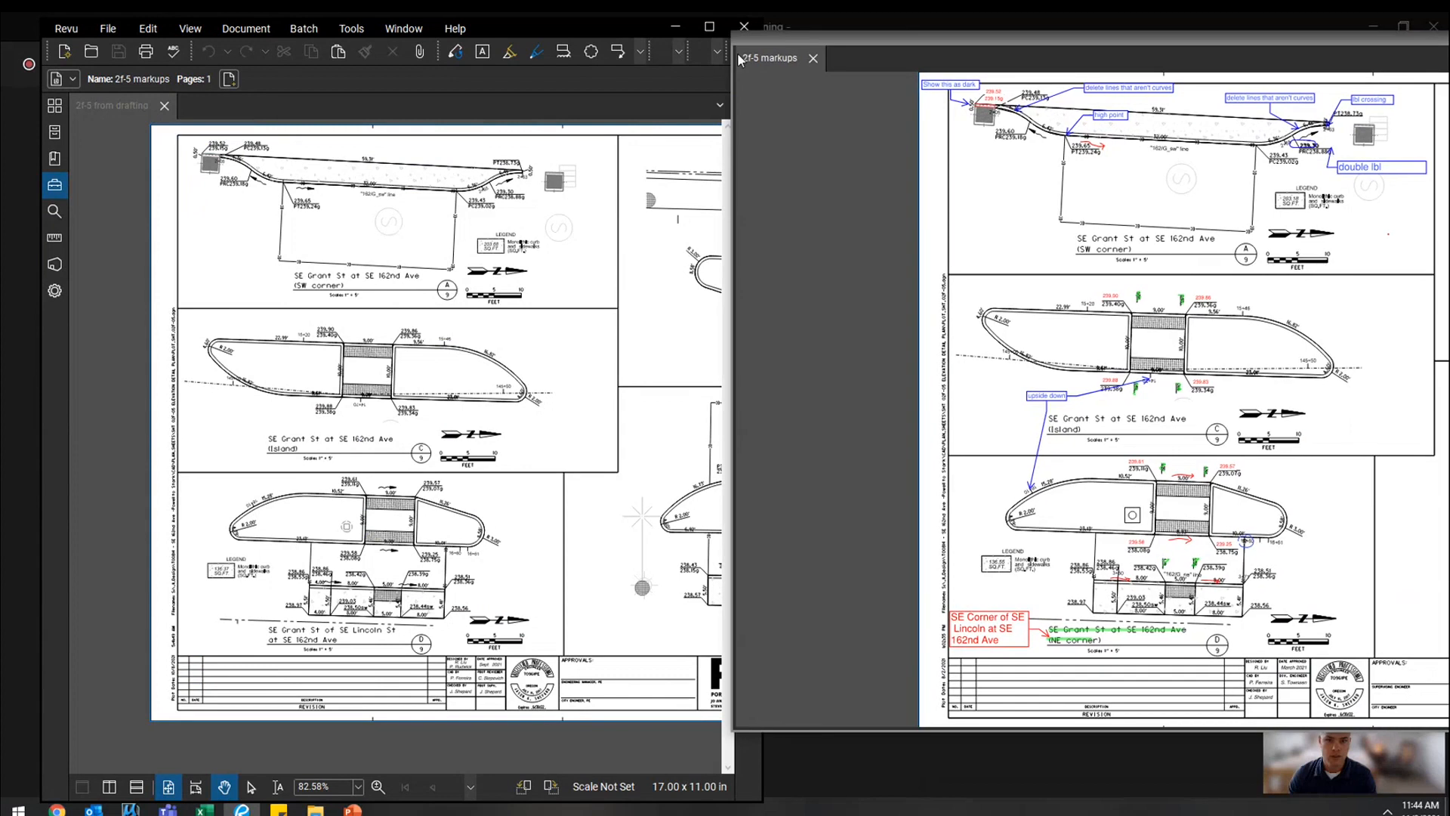
# Step: Place the 2f-5 markups window beside the 2f-5 from drafting window and turn on Synchronize Page for both views
pyautogui.moveTo(731, 66); pyautogui.dragTo(891, 68)
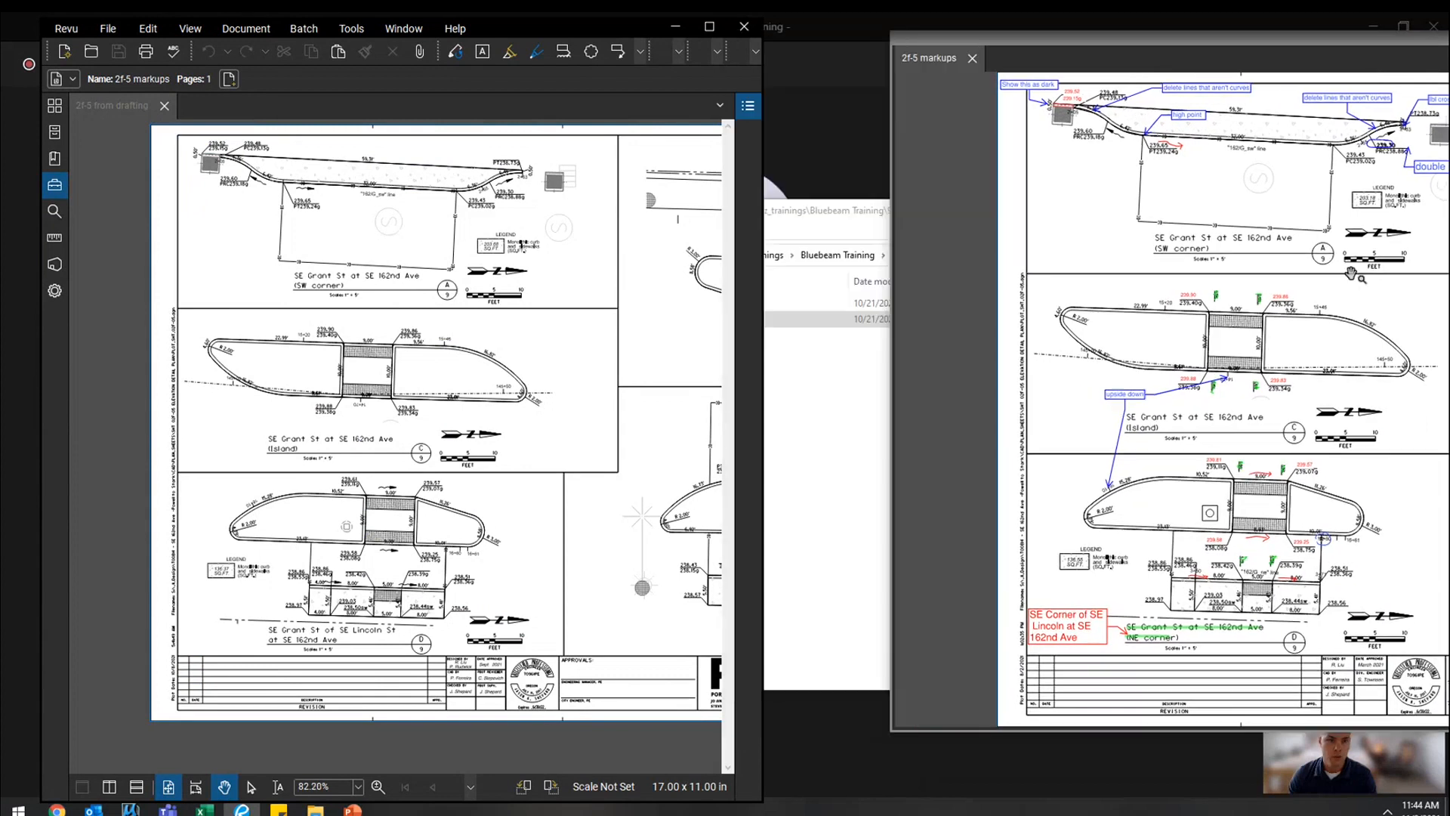
pyautogui.scroll(-2, 1351, 274)
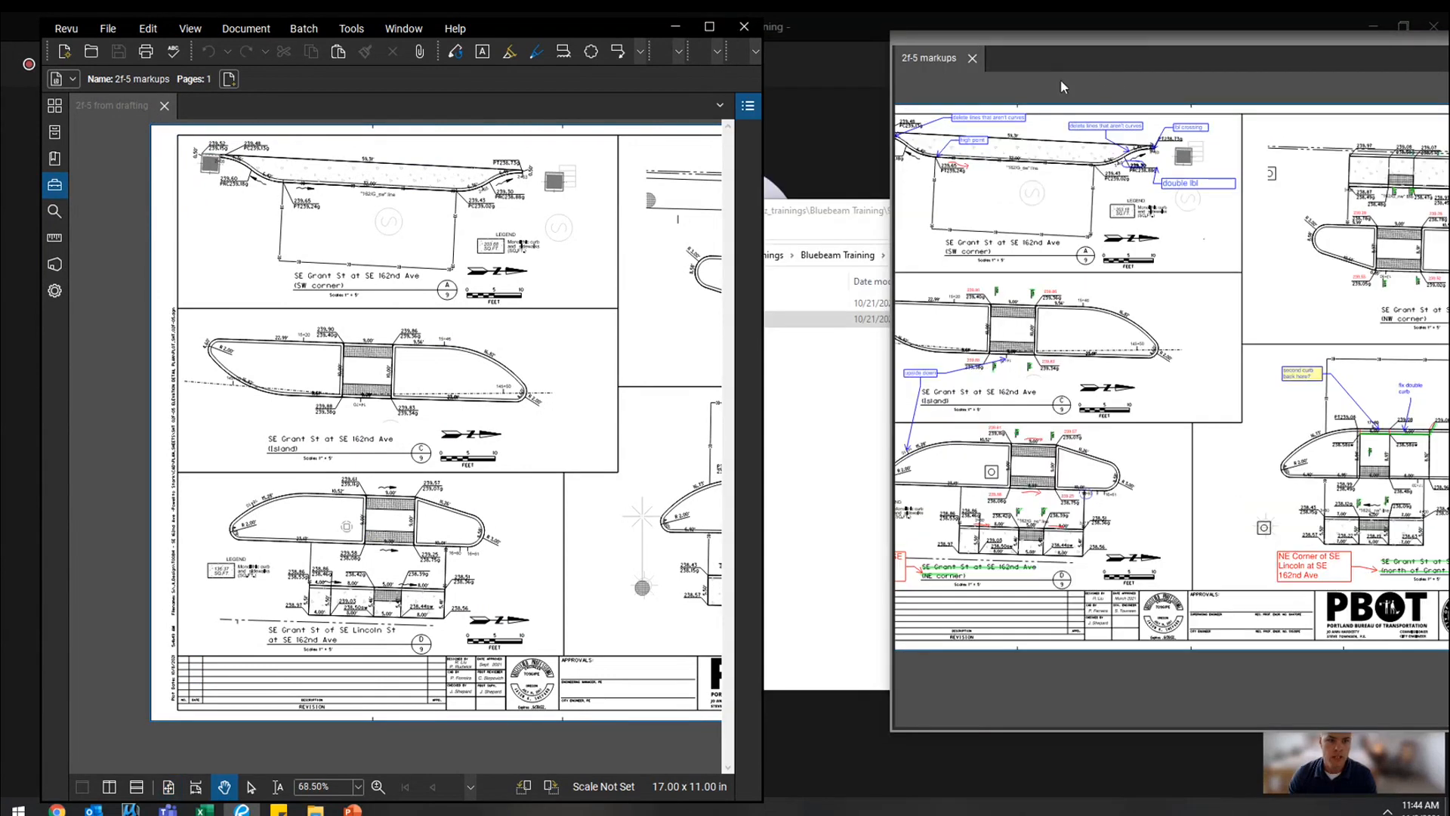
pyautogui.rightClick(929, 59)
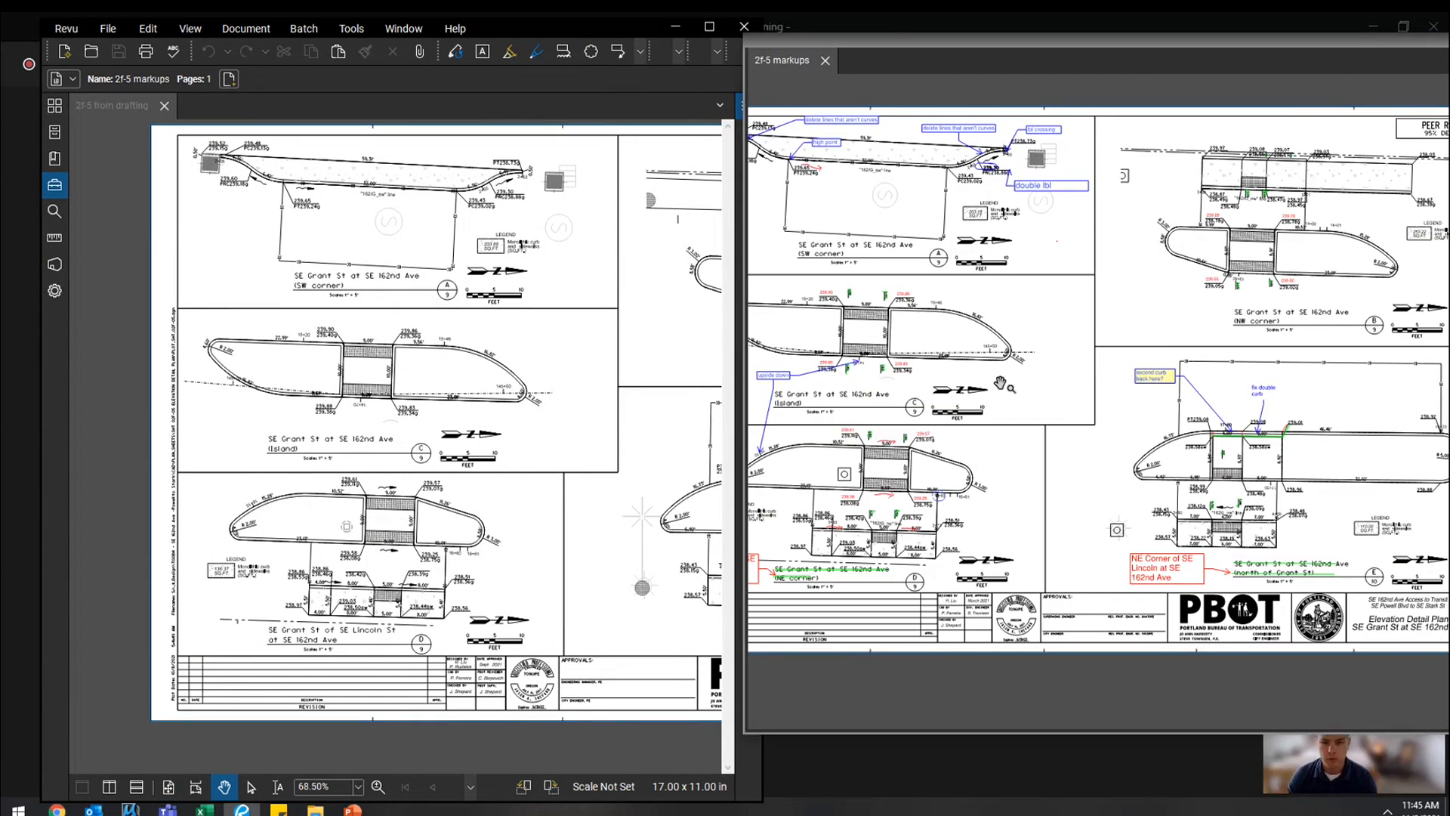
pyautogui.click(237, 34)
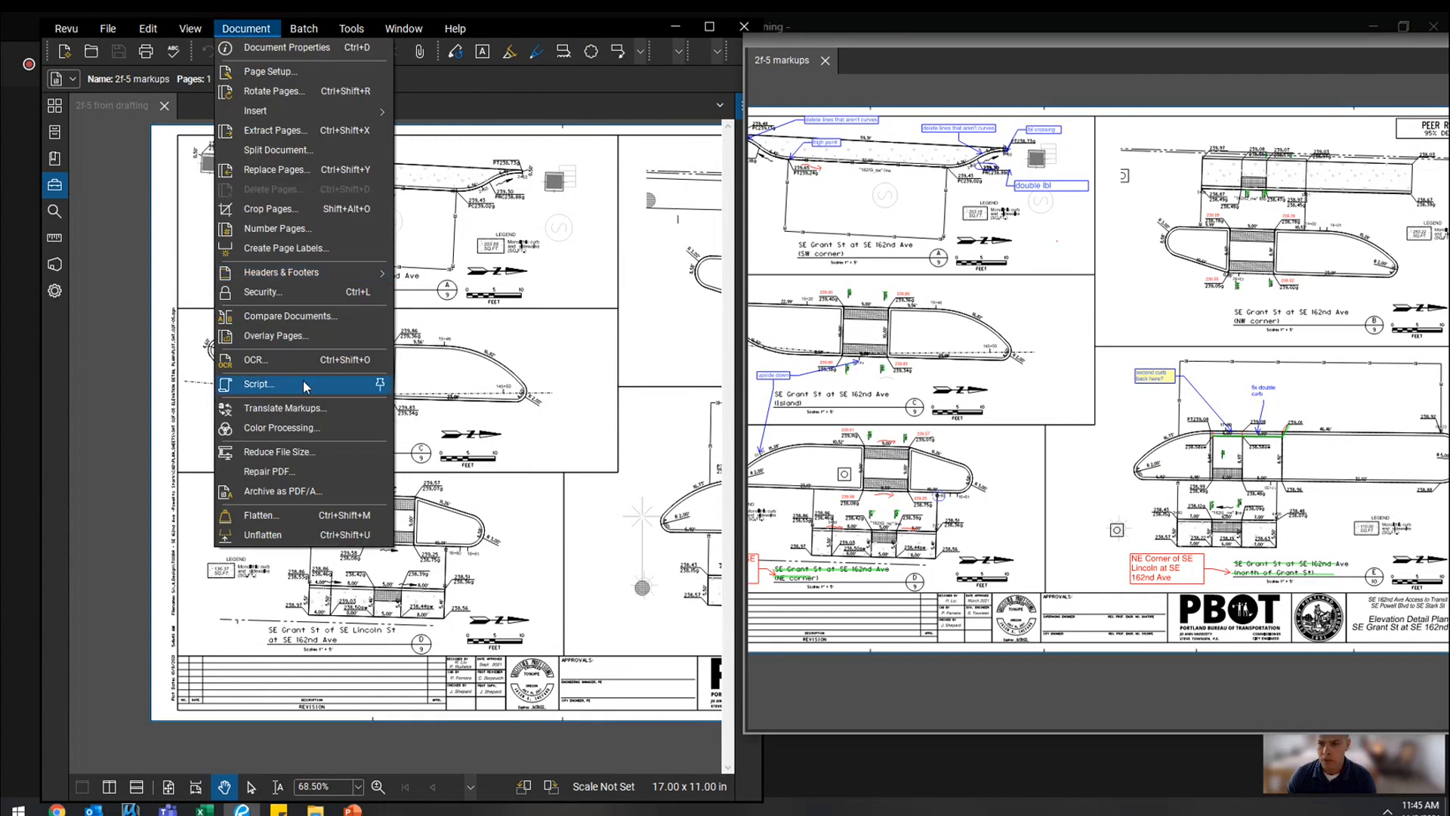
pyautogui.moveTo(190, 29)
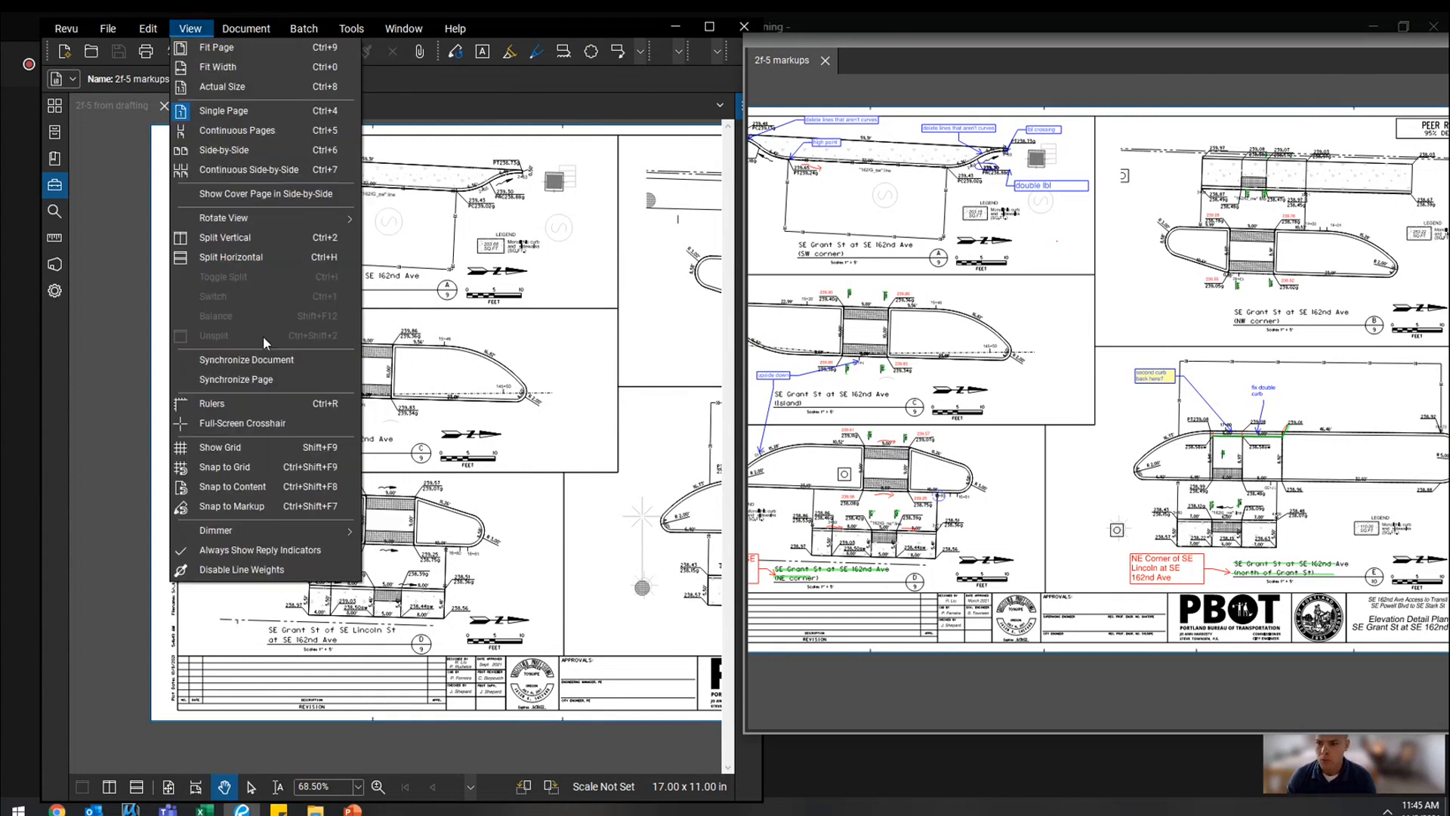
pyautogui.click(264, 388)
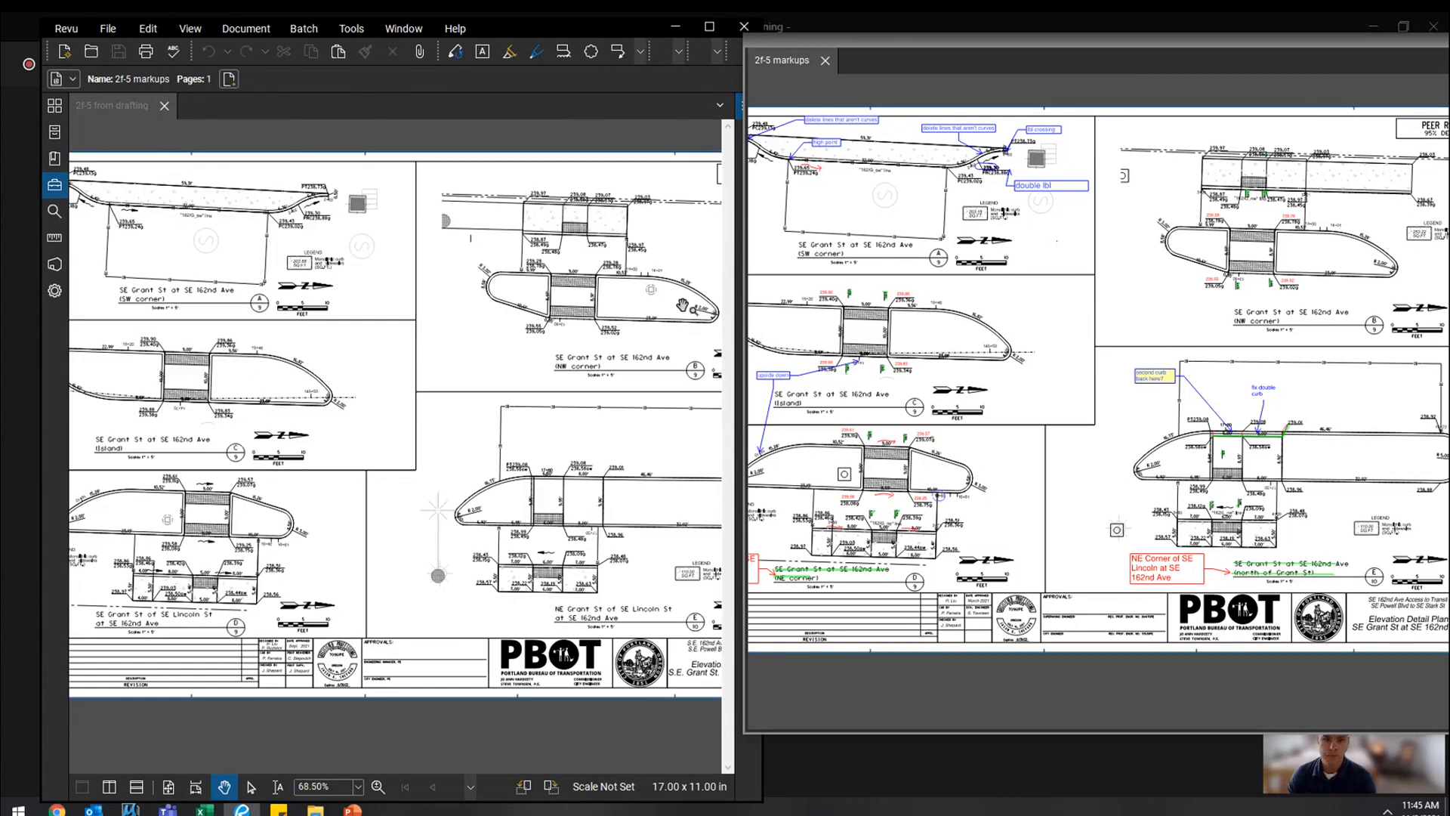
# Step: Compare the drafting revision with the markups on sheet 2F-5, checking the SW corner, NW corner and lower curb ramp details
pyautogui.scroll(5, 1049, 226)
pyautogui.scroll(3, 1050, 227)
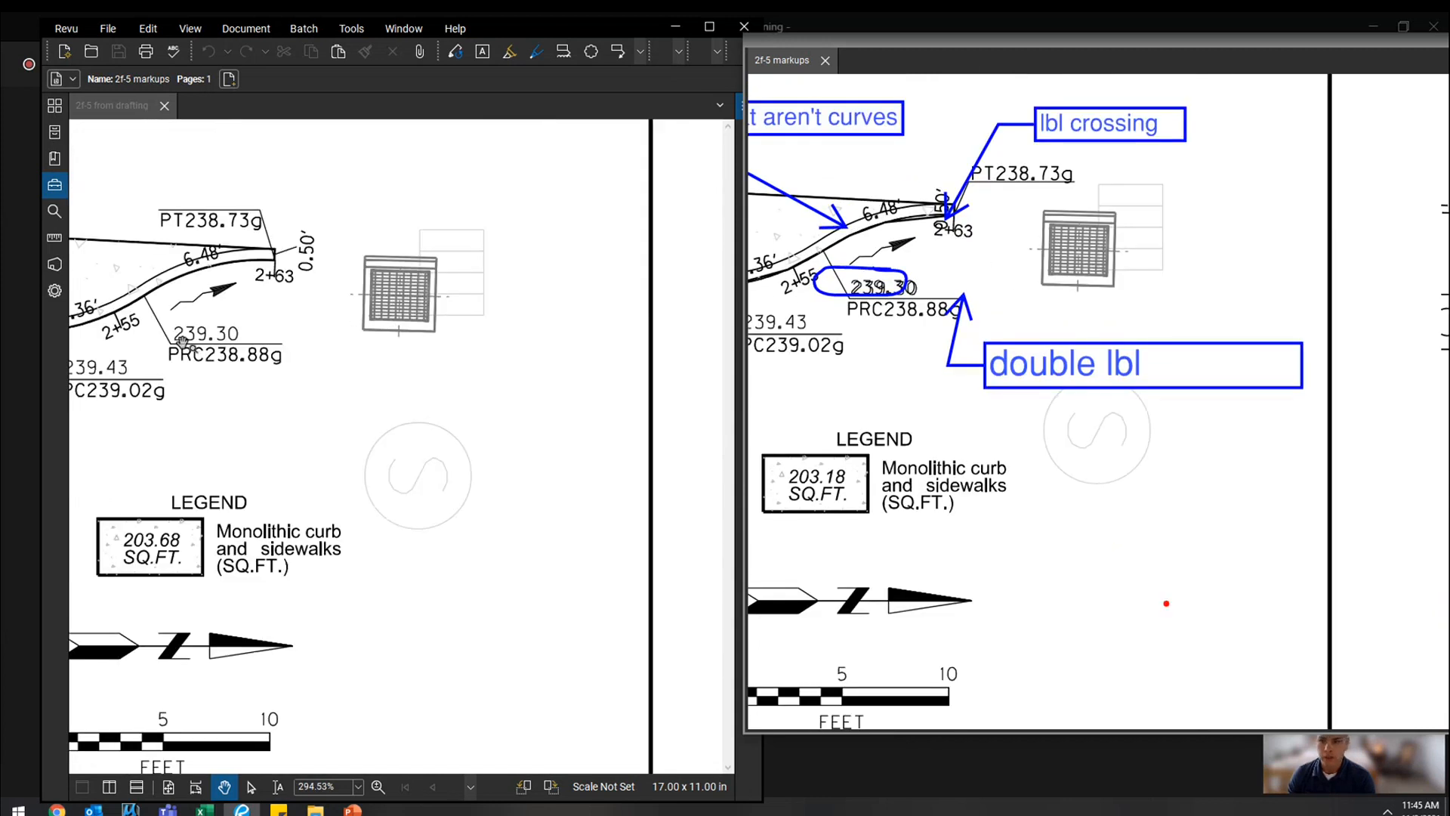
pyautogui.scroll(-4, 219, 340)
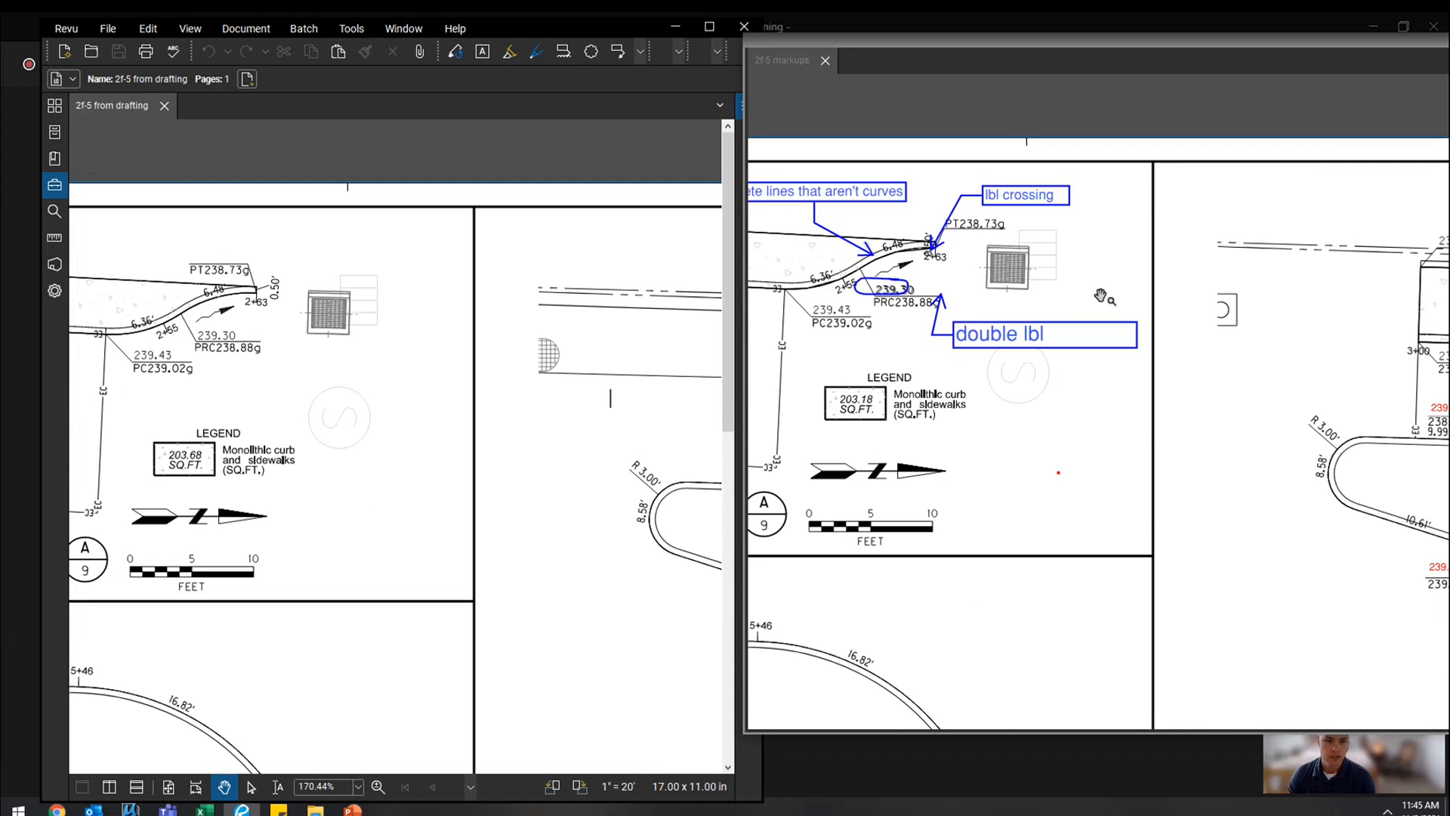
pyautogui.scroll(-2, 1102, 296)
pyautogui.scroll(6, 1088, 406)
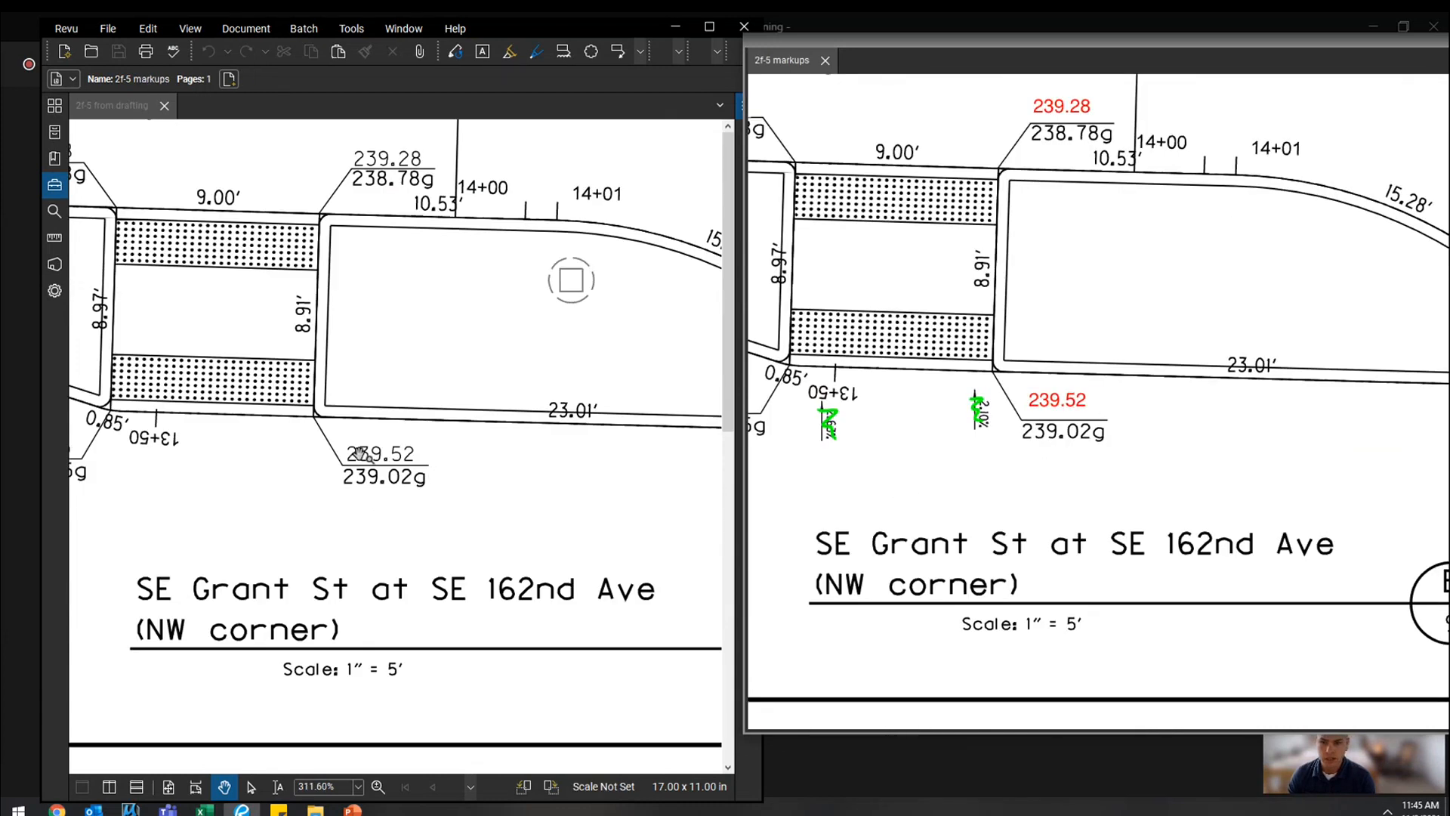
pyautogui.scroll(-3, 1087, 408)
pyautogui.scroll(5, 1118, 482)
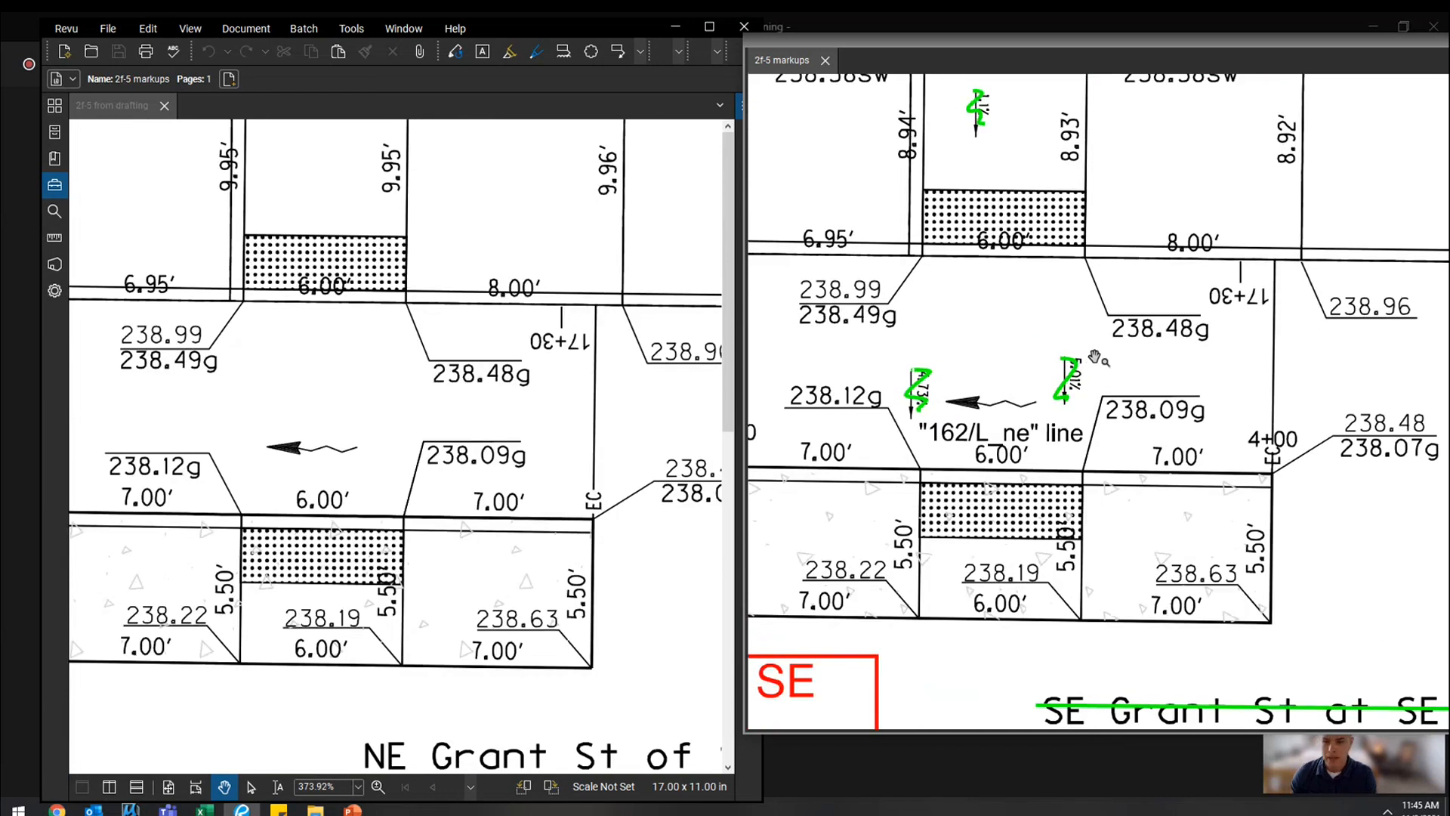
pyautogui.scroll(-6, 1095, 357)
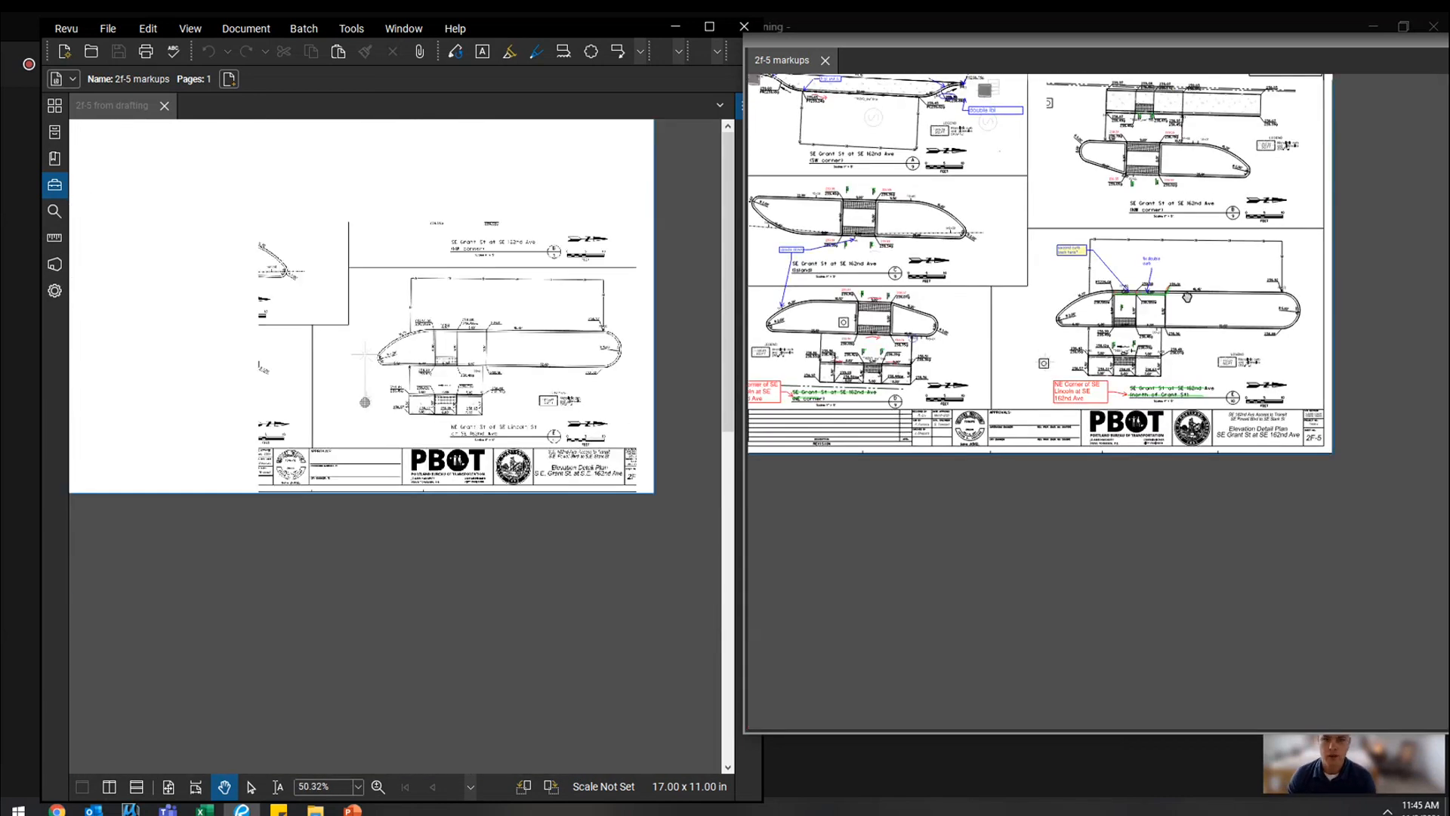
# Step: Open T00814_Final Review set-10-06-21.pdf and the first reviewer's comments PDF from the 2_Import Comments folder
pyautogui.moveTo(316, 810)
pyautogui.click(556, 767)
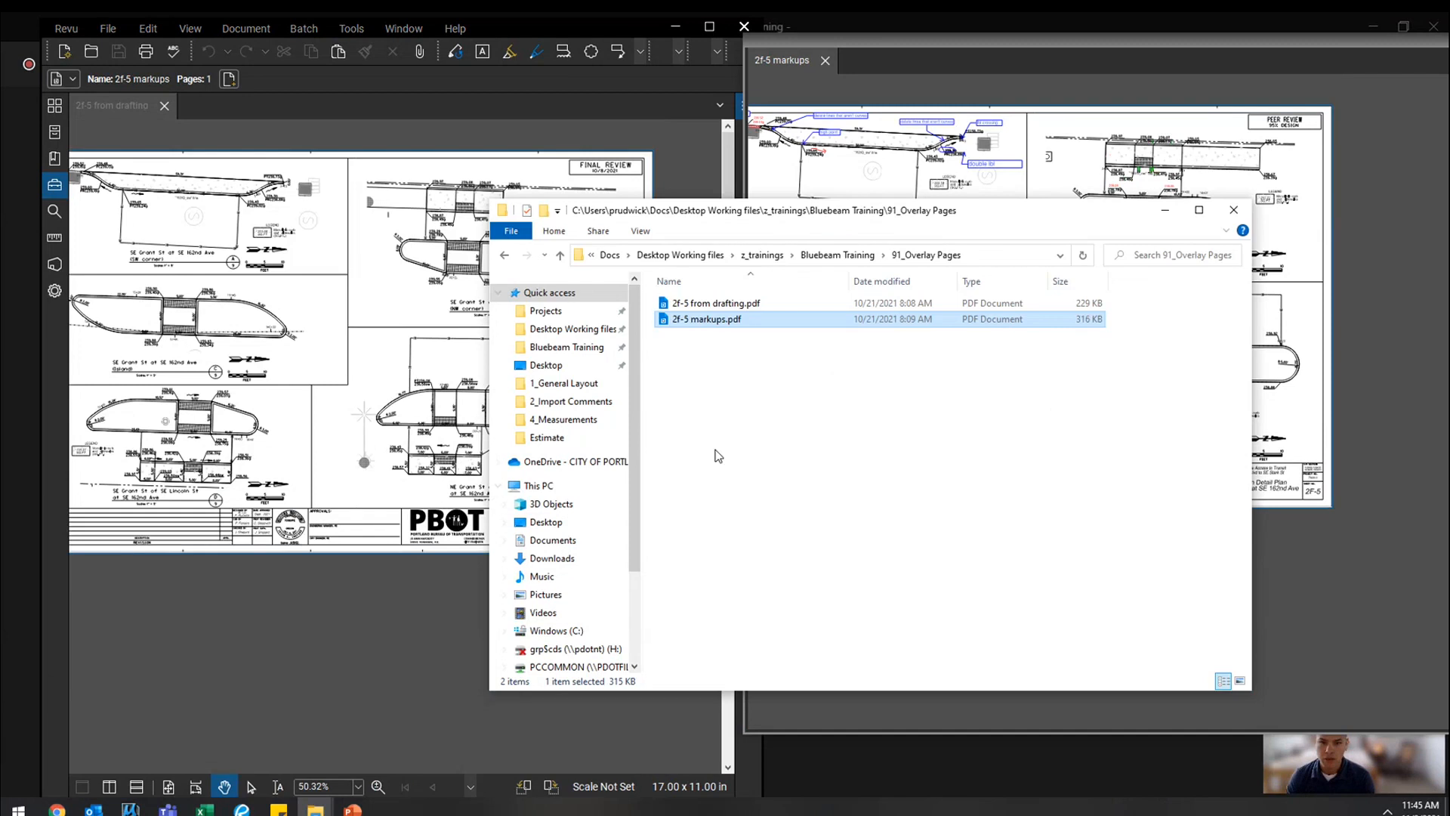
pyautogui.click(837, 256)
pyautogui.doubleClick(736, 321)
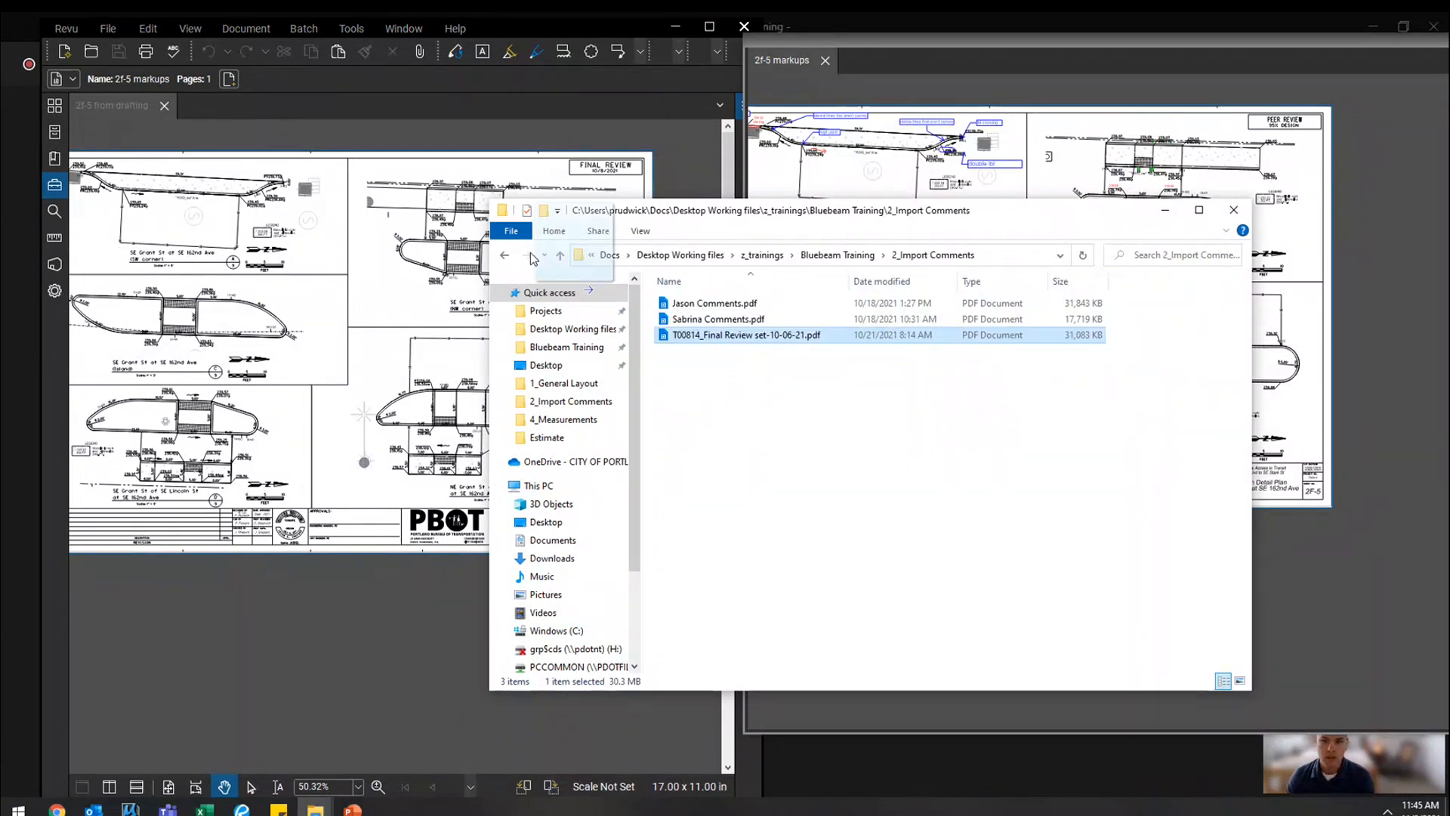
pyautogui.moveTo(738, 335); pyautogui.dragTo(194, 100)
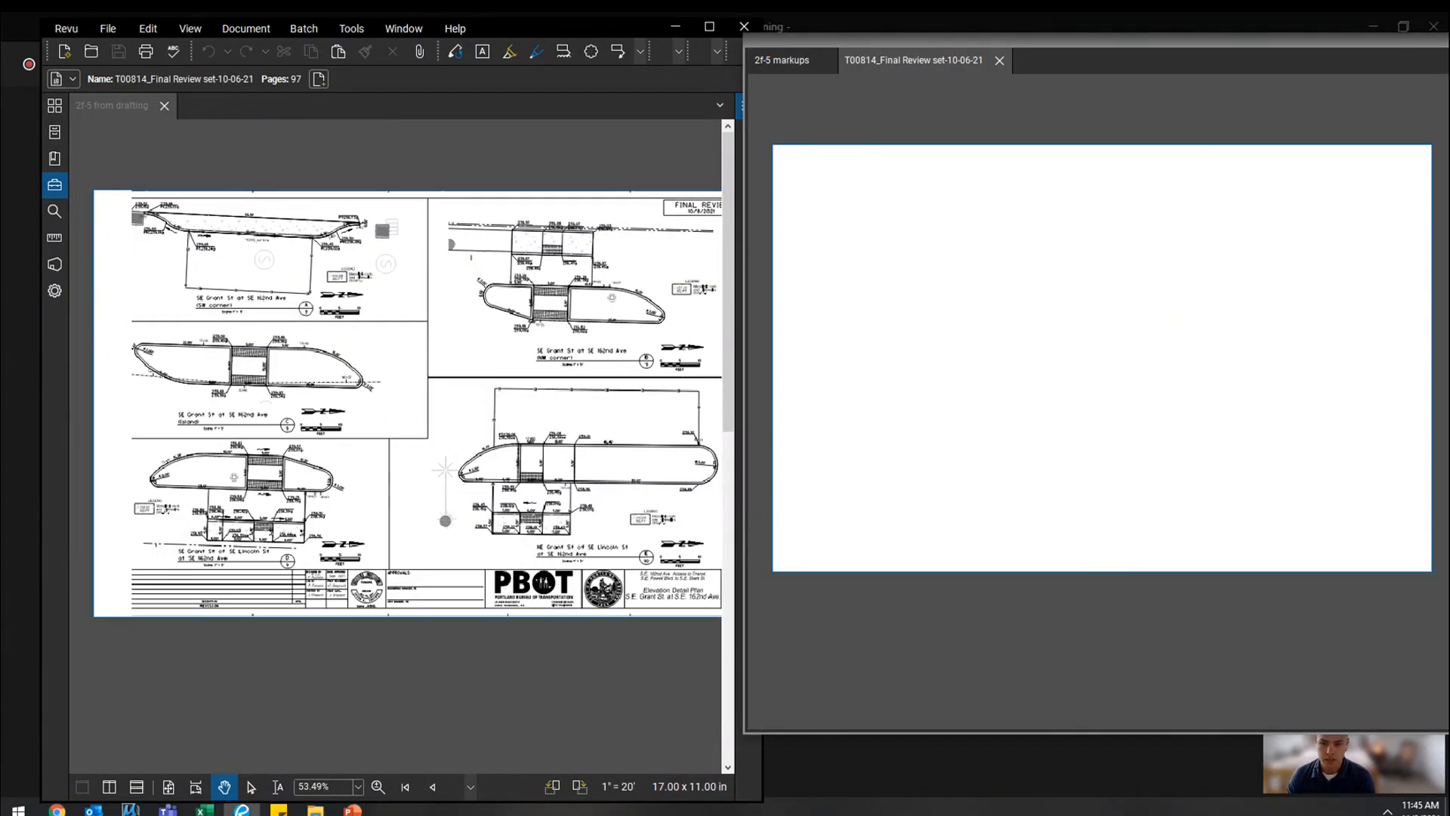
pyautogui.click(316, 809)
pyautogui.moveTo(714, 303); pyautogui.dragTo(1071, 61)
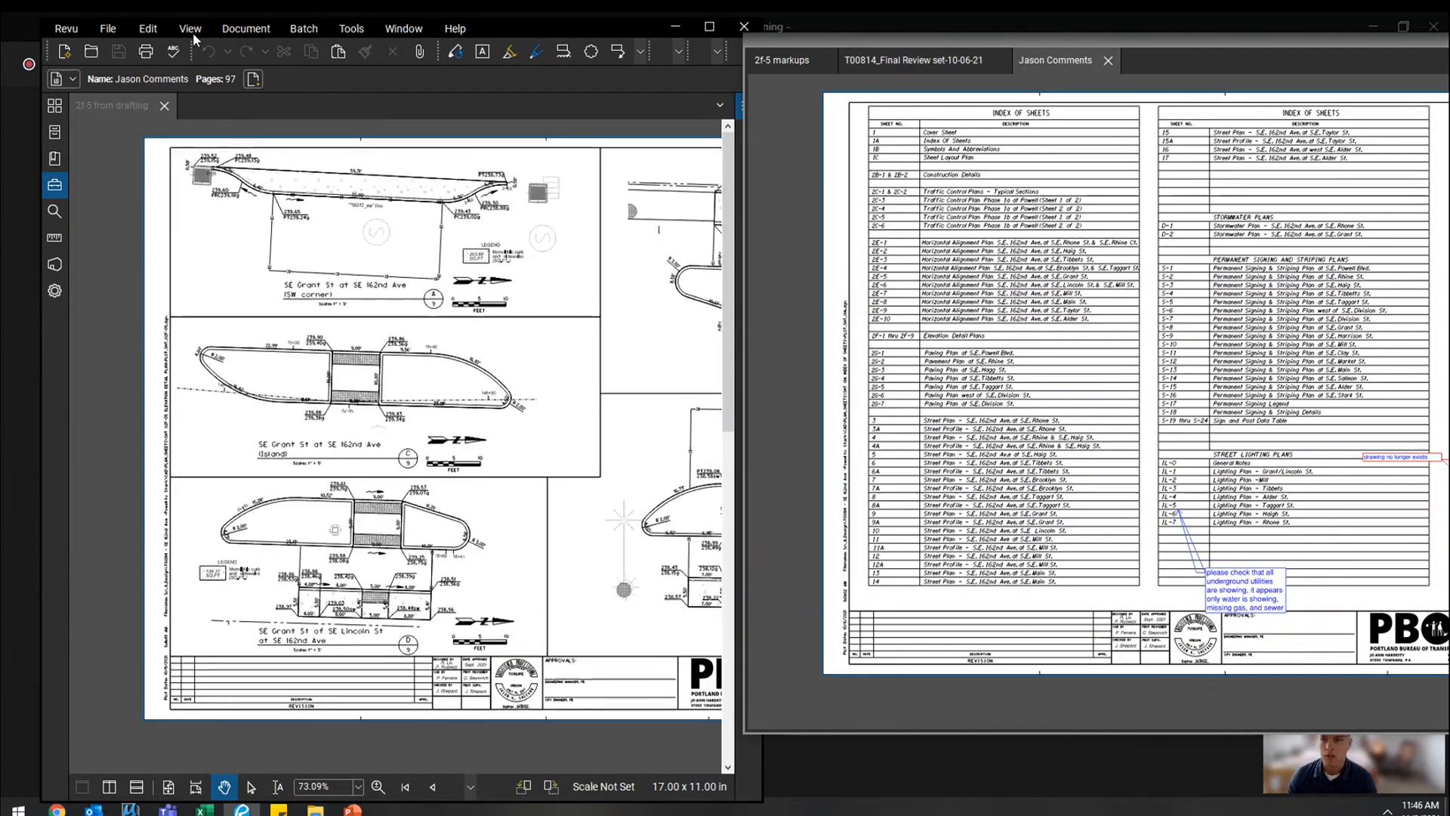
# Step: Turn on Synchronize Document and move the T00814_Final Review set-10-06-21 document into the main window beside the reviewer's comments
pyautogui.click(190, 31)
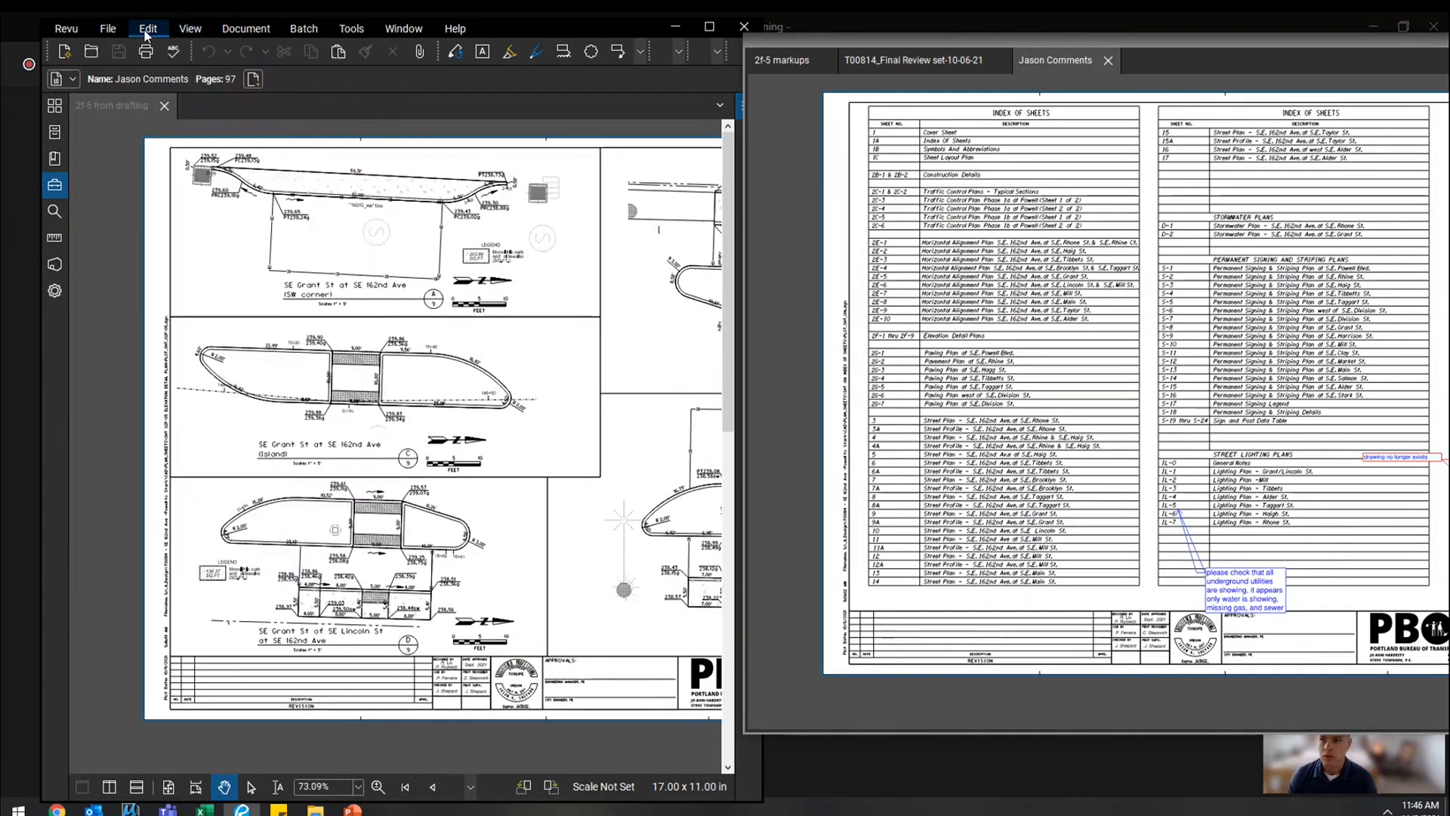
pyautogui.moveTo(190, 31)
pyautogui.click(253, 363)
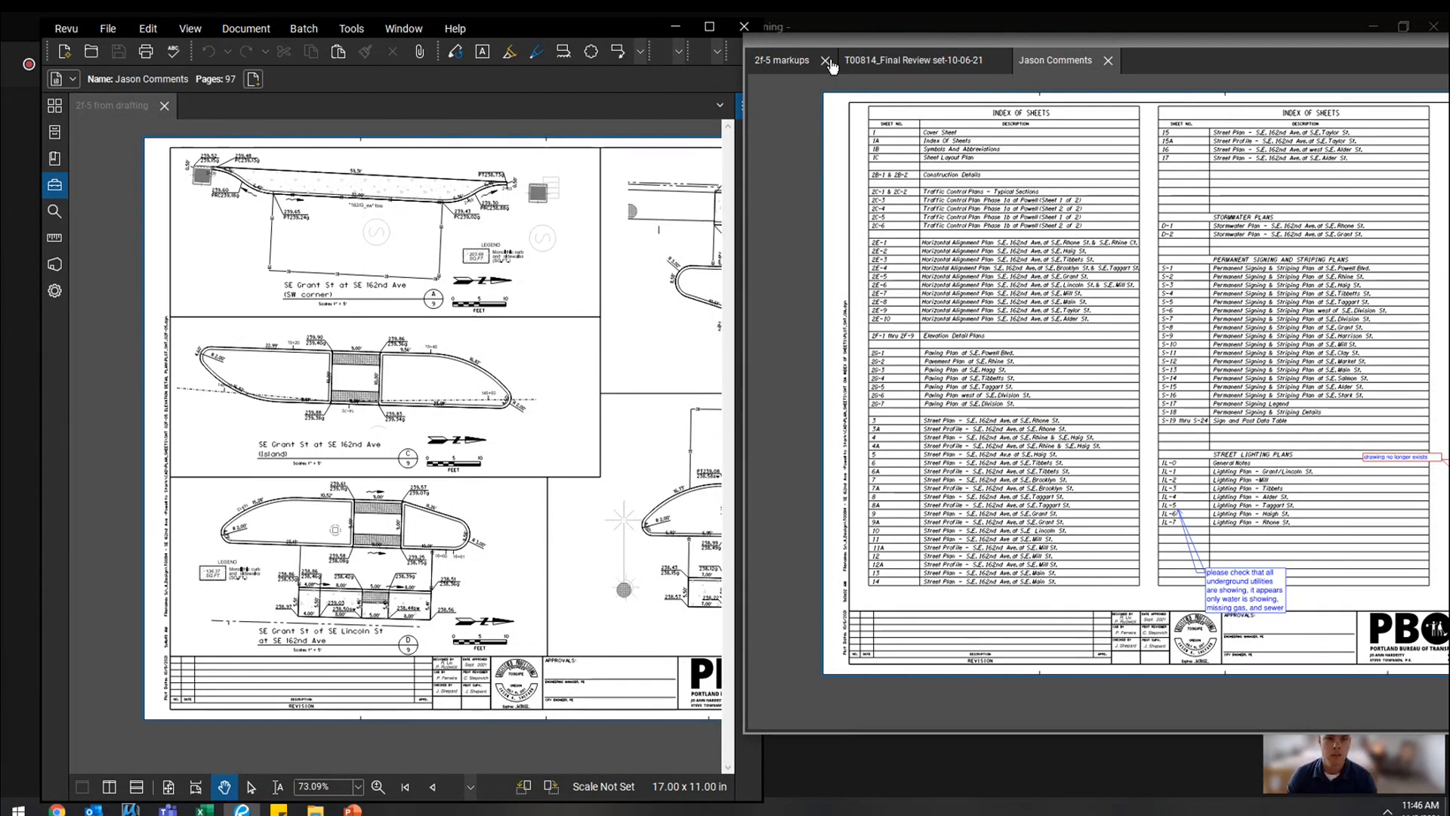
pyautogui.moveTo(892, 60); pyautogui.dragTo(277, 110)
# Step: Compare both review sets from the 9 Inch Asphalt Concrete Pavement Repair section on sheet 2B-2 through the typical sections on 2C-2
pyautogui.moveTo(551, 379); pyautogui.dragTo(555, 347)
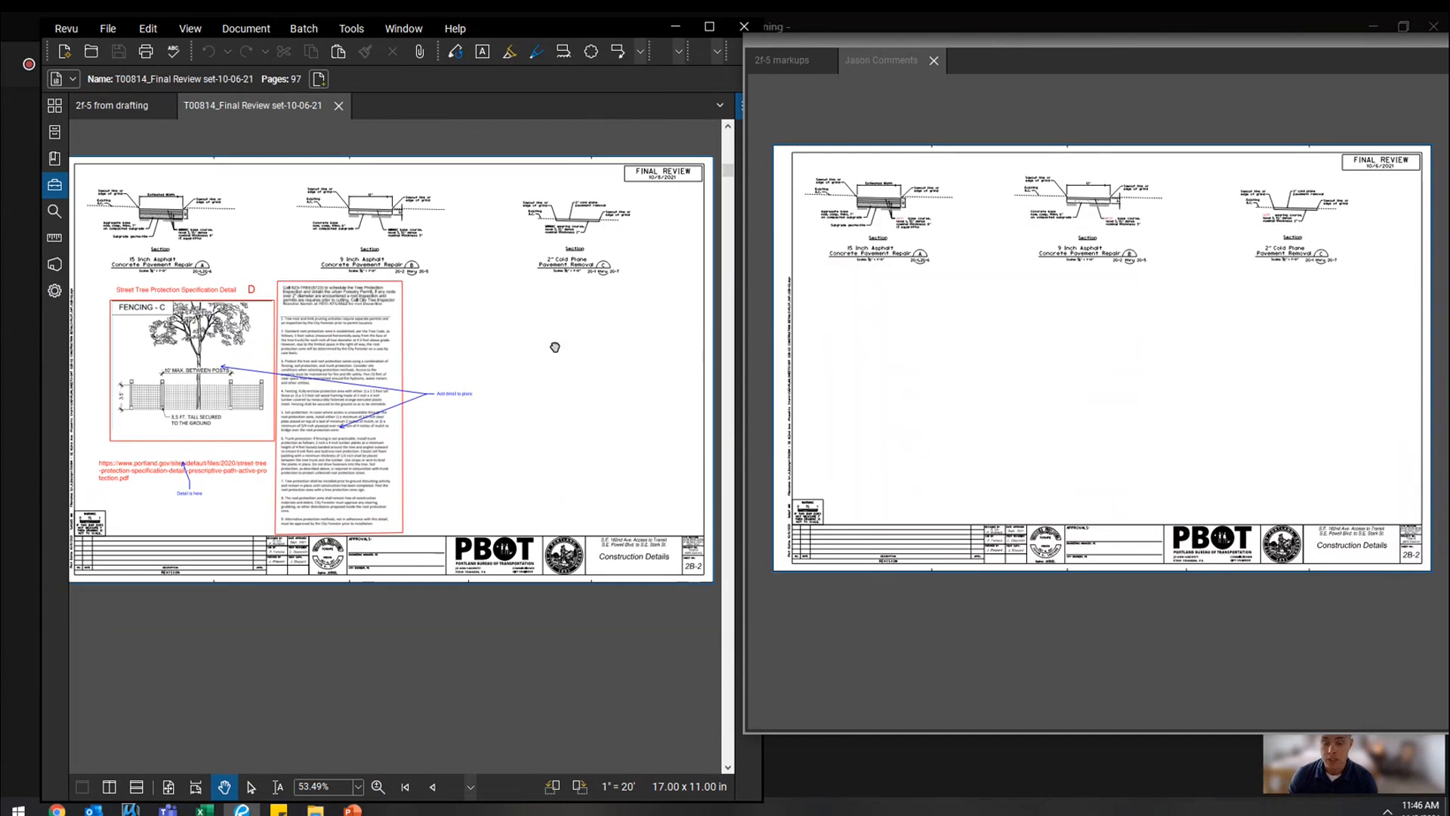
pyautogui.click(1062, 327)
pyautogui.scroll(3, 1097, 198)
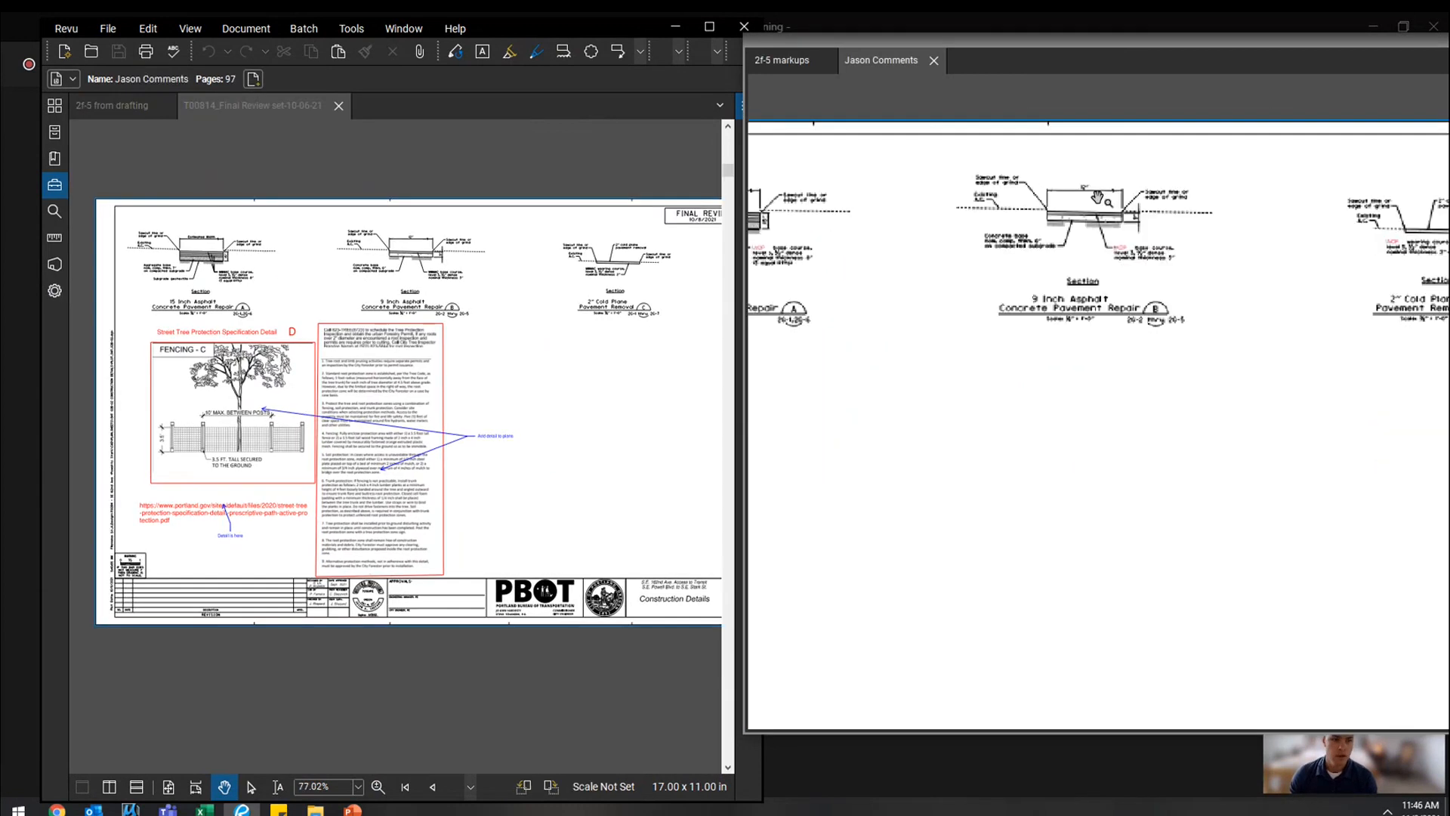
pyautogui.scroll(4, 1097, 198)
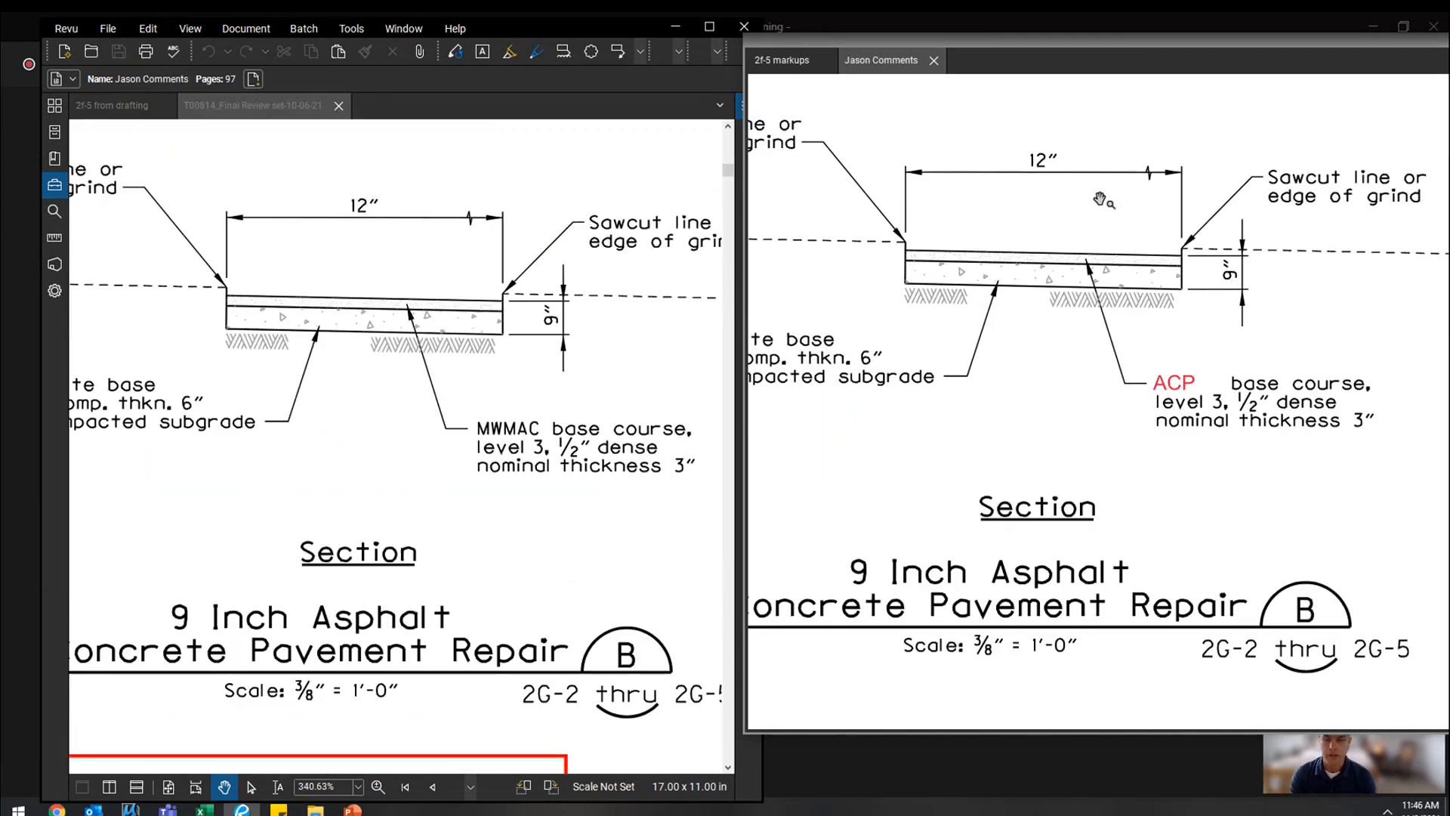
pyautogui.press('Right')
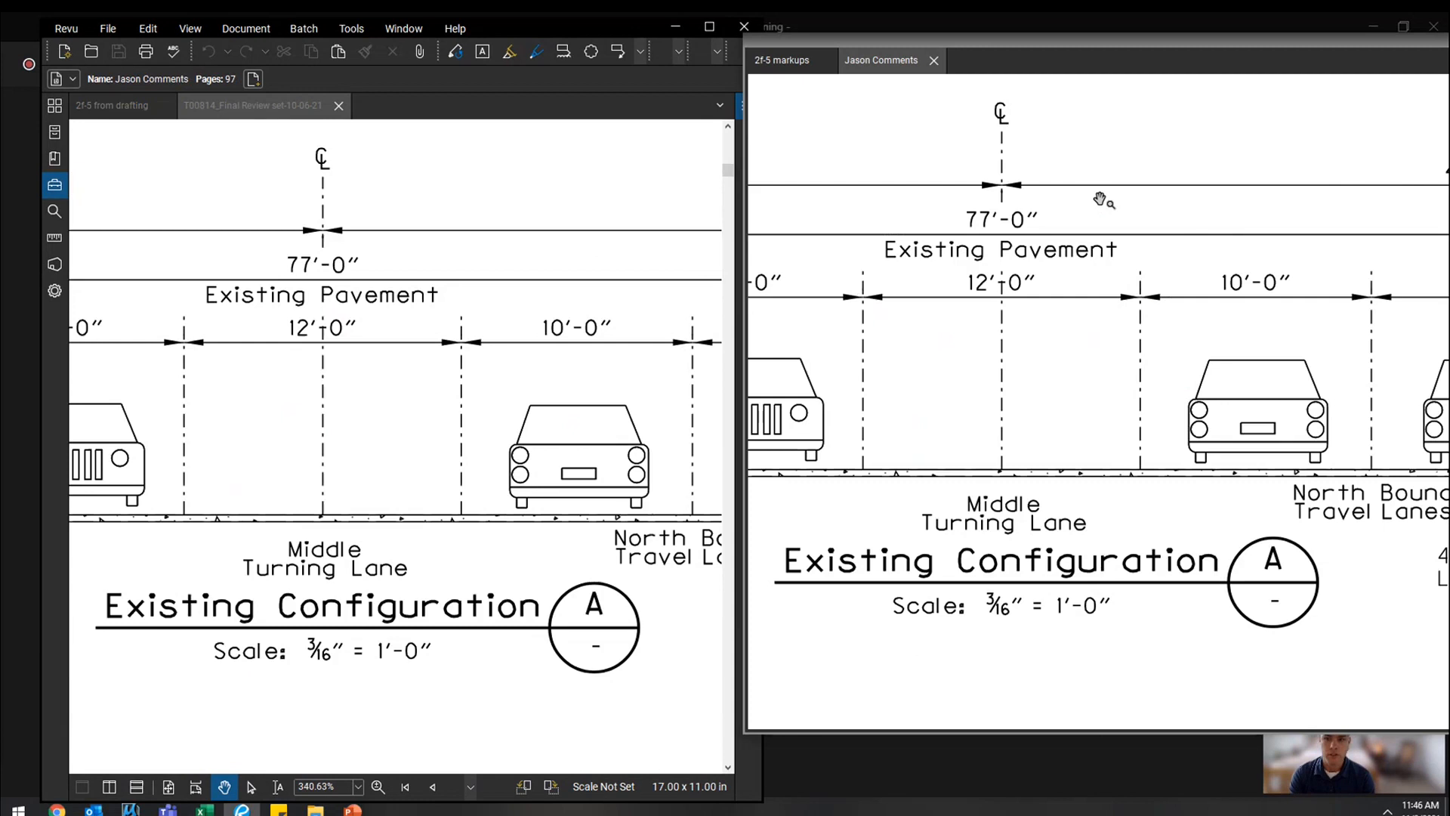
pyautogui.scroll(-7, 1100, 199)
pyautogui.press('Right')
pyautogui.moveTo(1290, 231); pyautogui.dragTo(1236, 220)
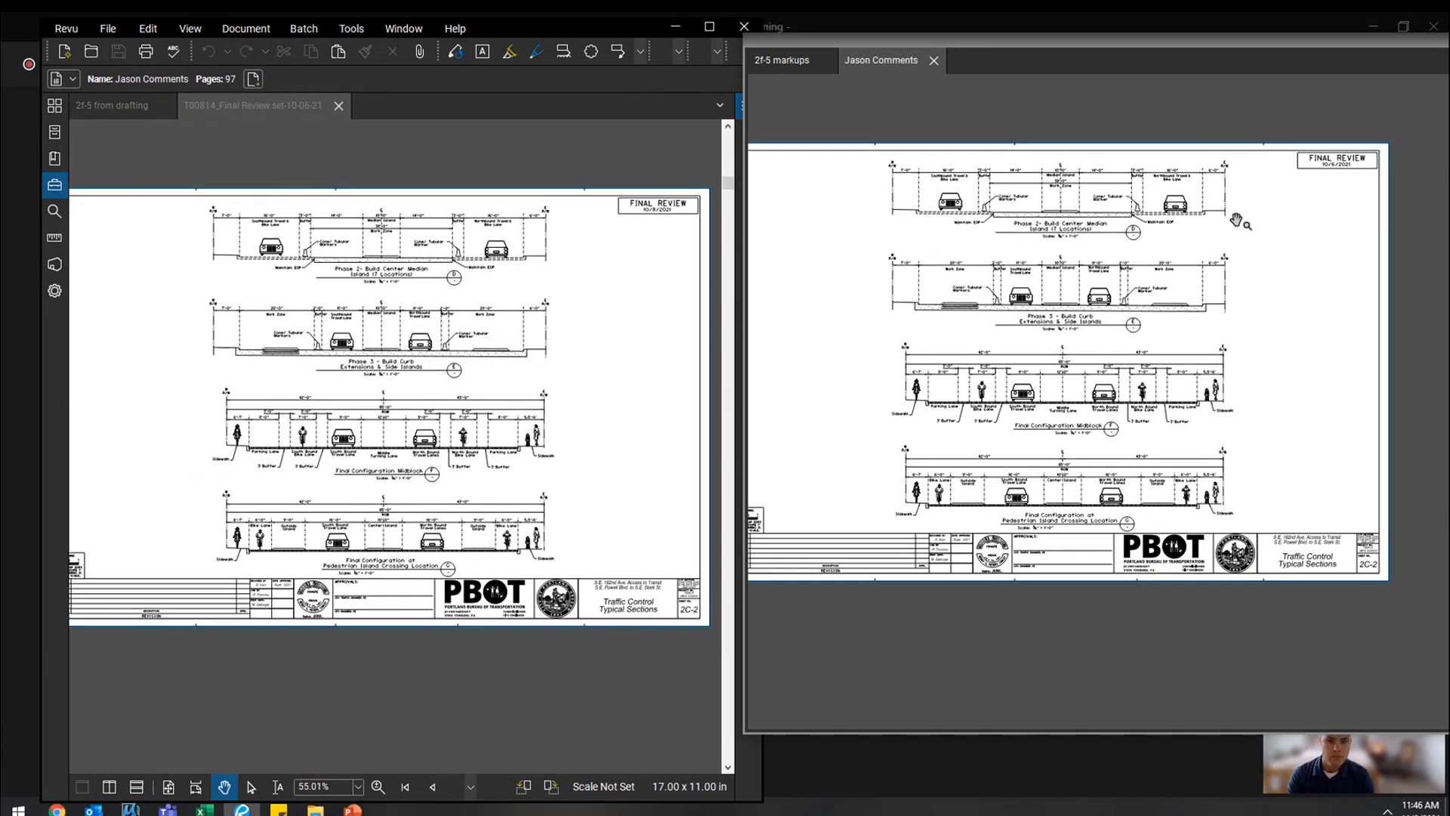
# Step: Show the Markups List and examine several page 5 markups of the reviewer's comments against the final review set
pyautogui.hotkey('alt', 'l')
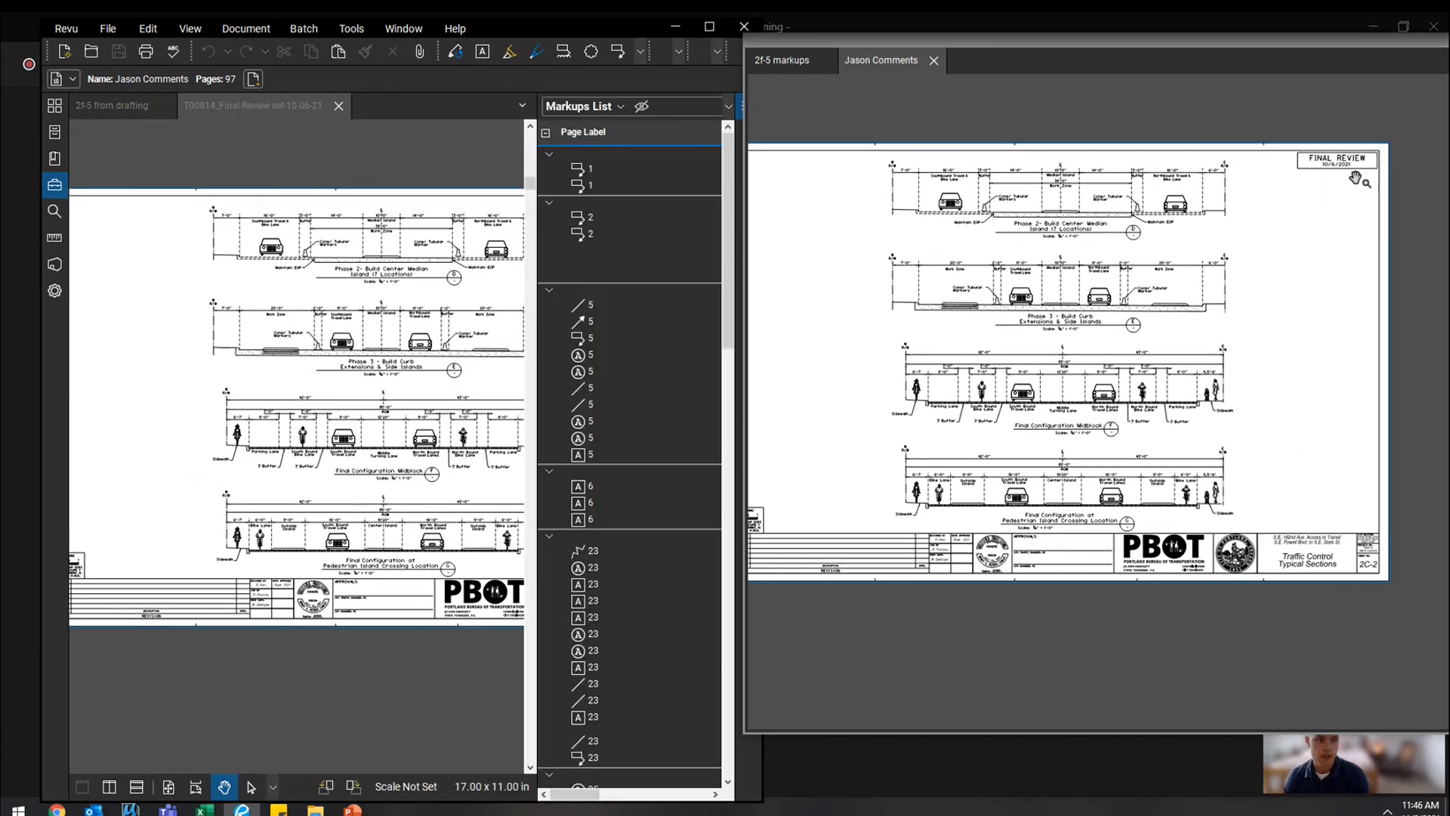
pyautogui.click(615, 354)
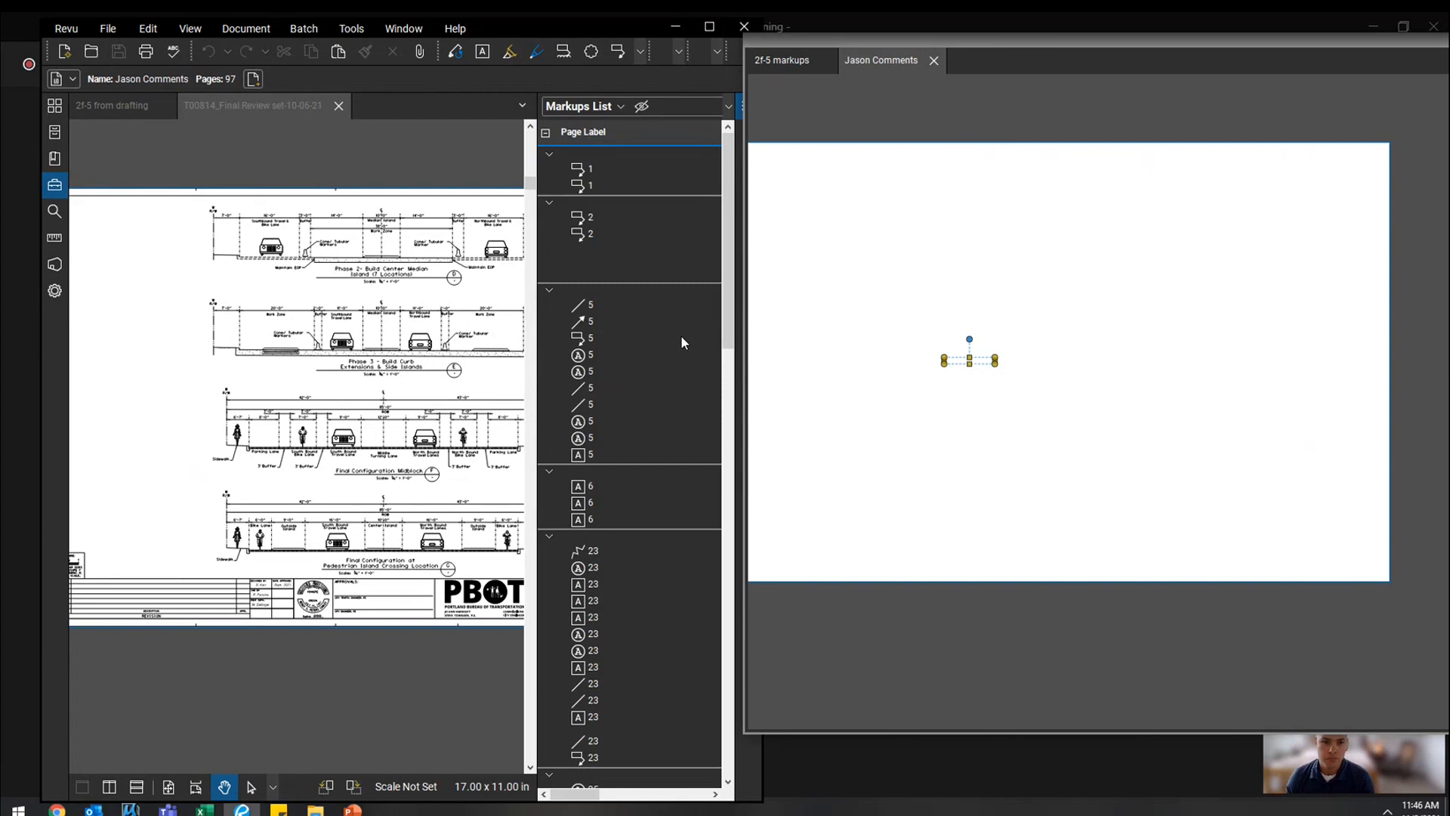
pyautogui.click(1050, 343)
pyautogui.scroll(8, 963, 352)
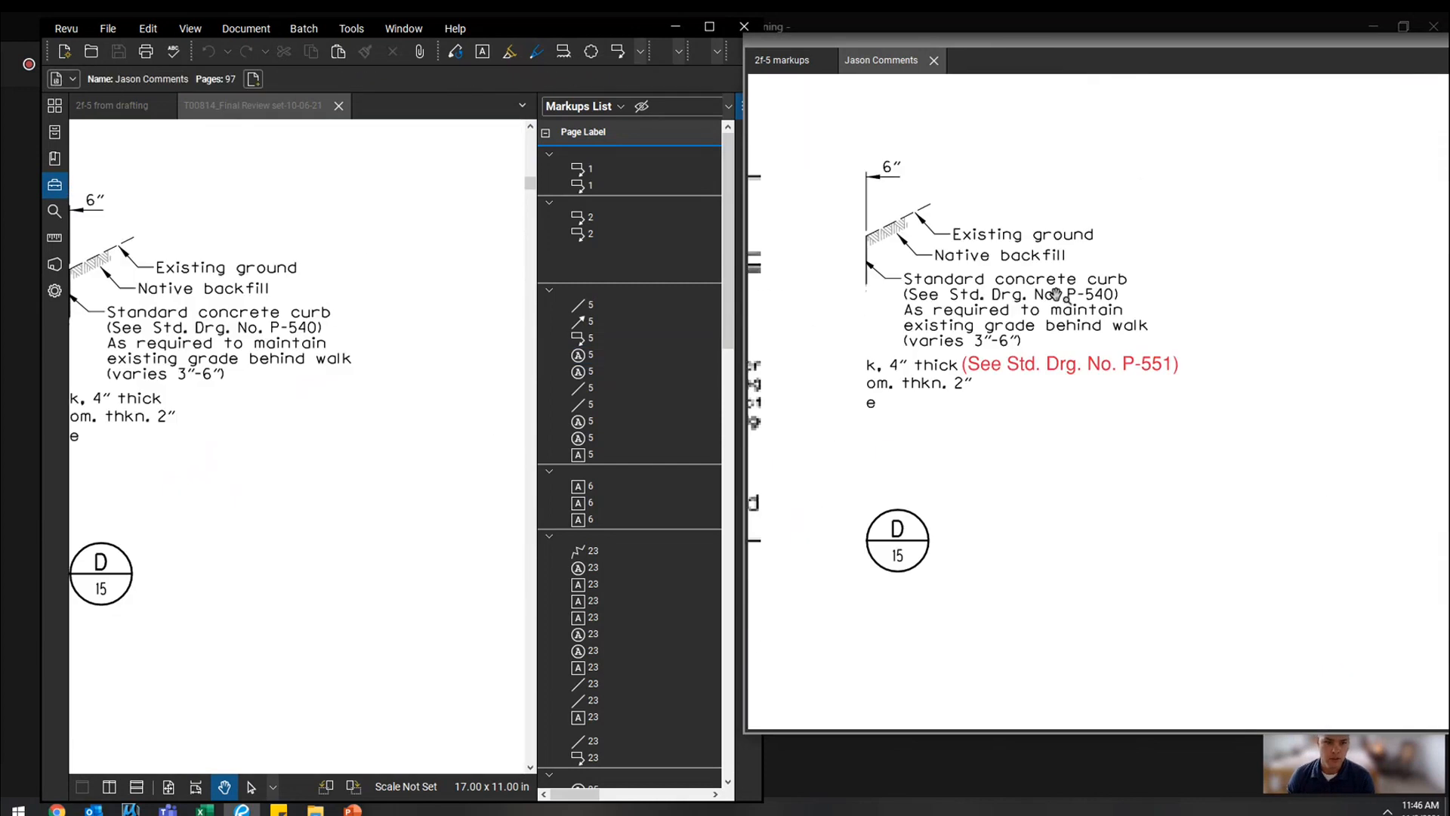
pyautogui.click(632, 420)
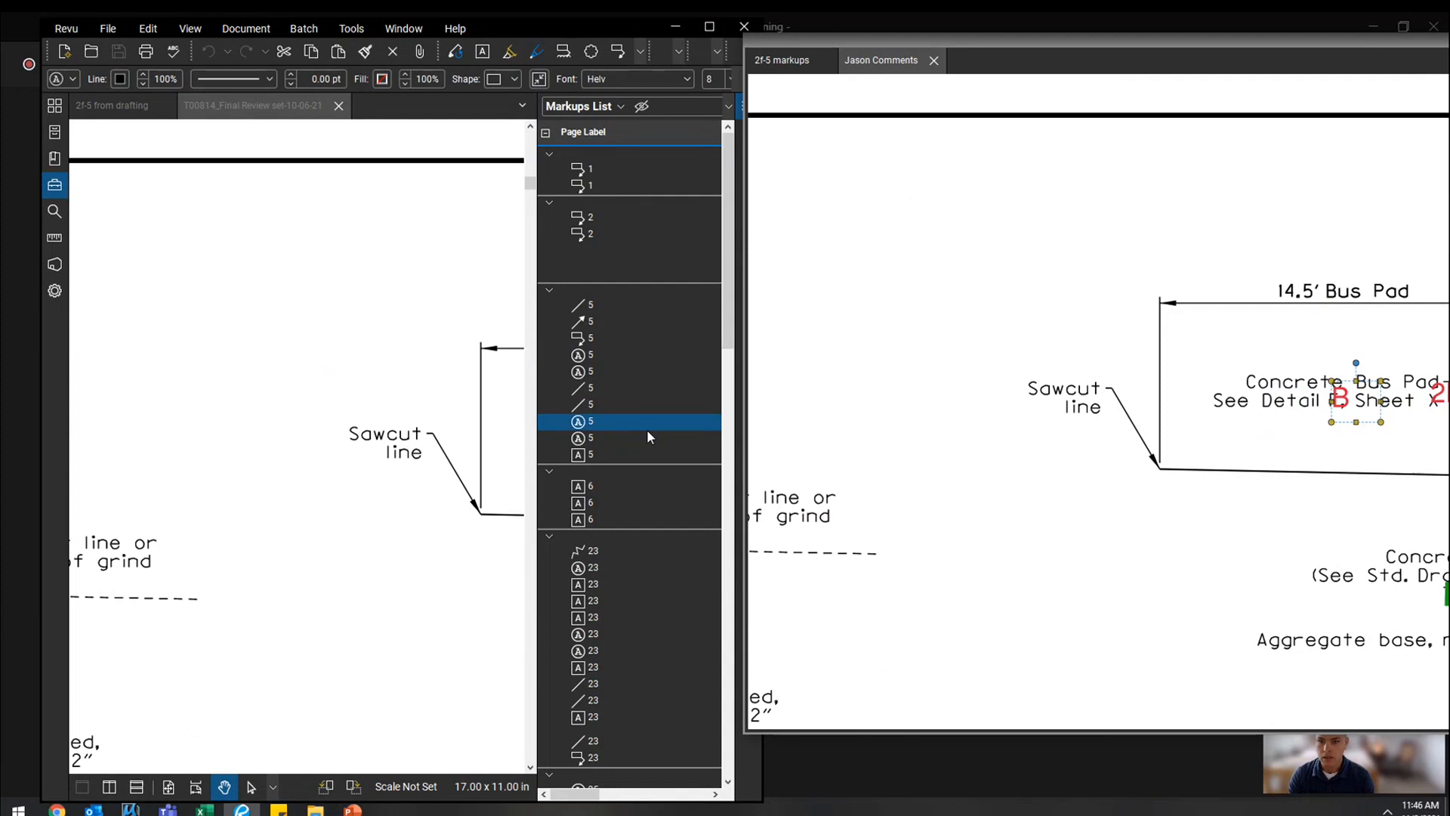
pyautogui.click(647, 434)
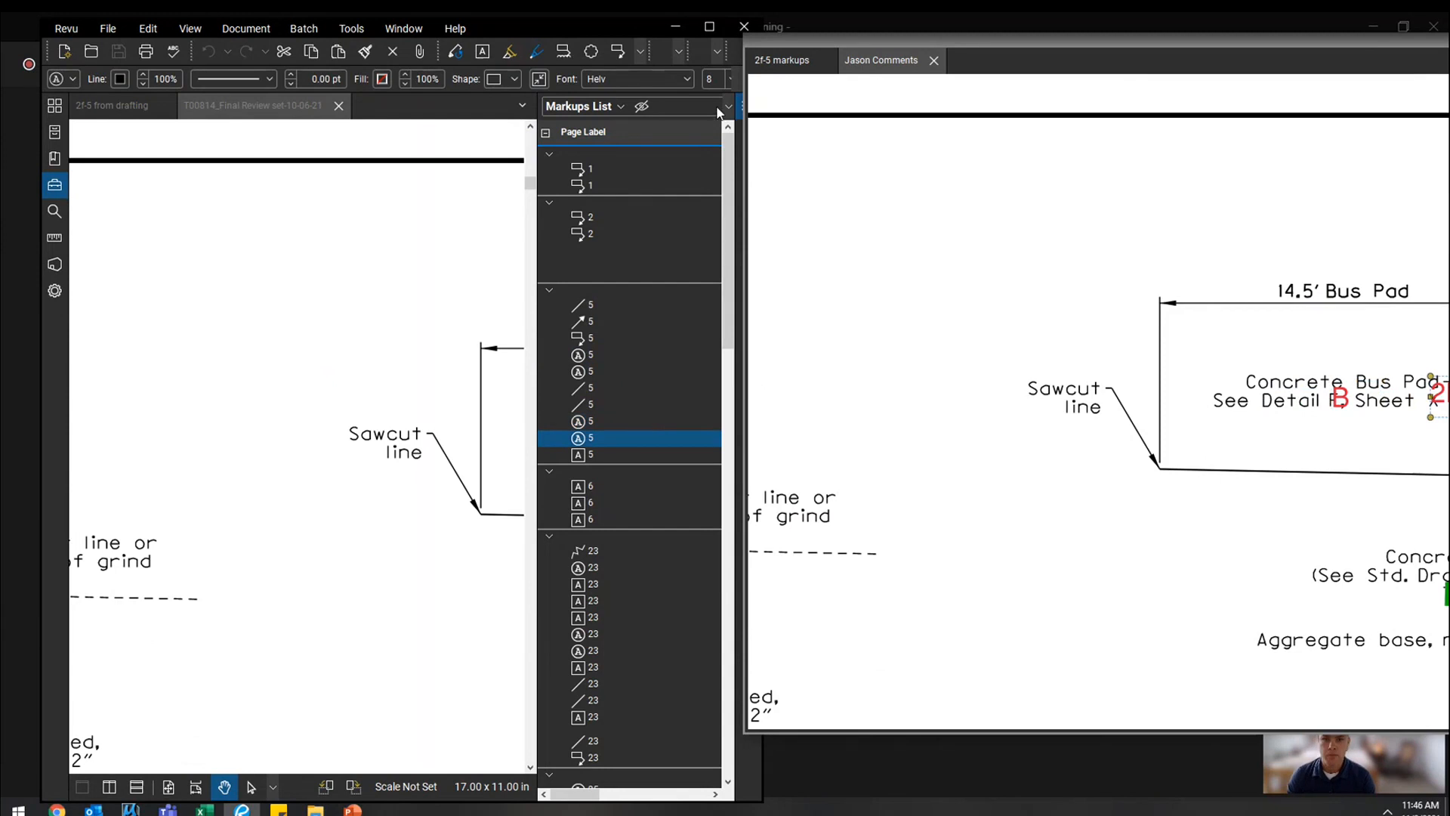